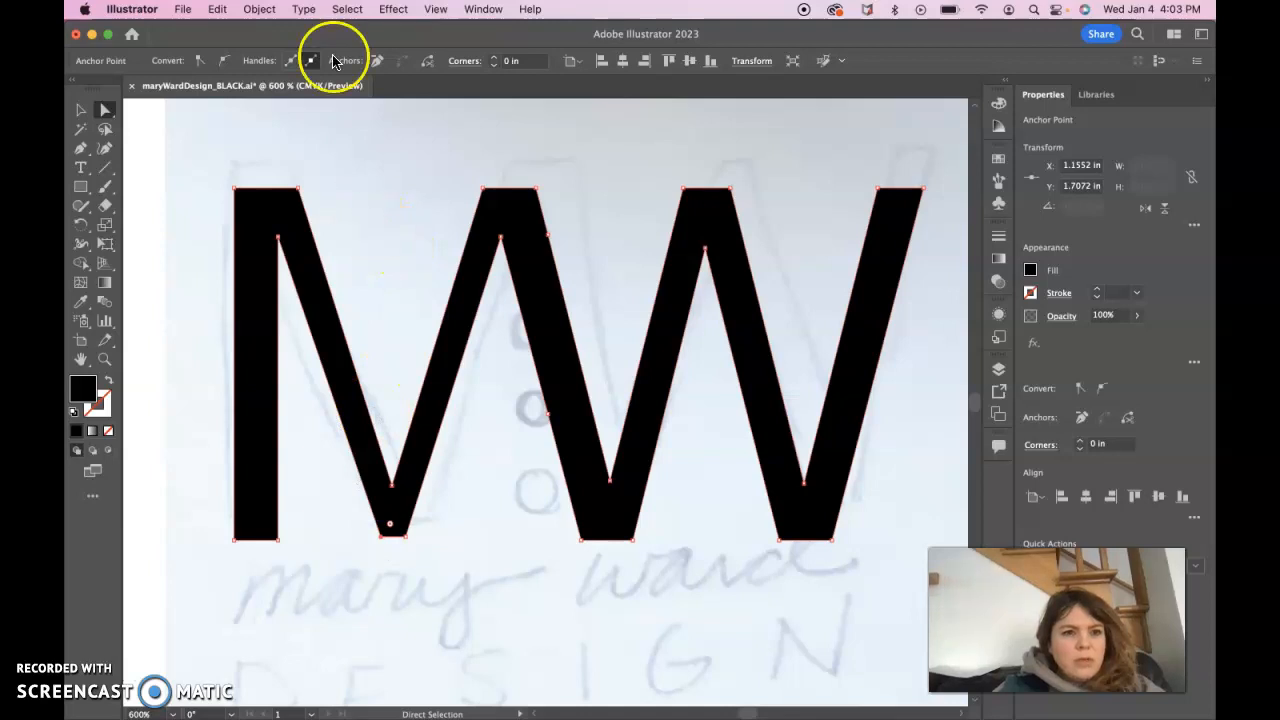
# Turn on the rulers along the canvas edges.
pyautogui.click(436, 10)
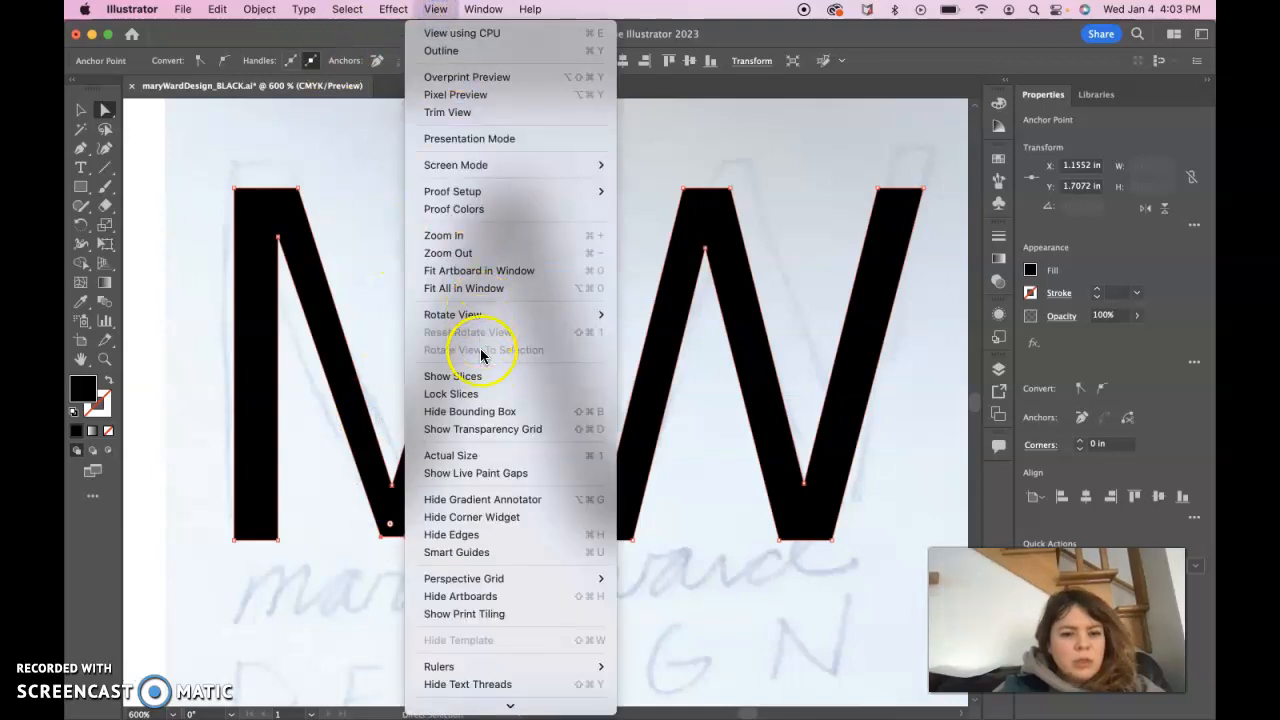
pyautogui.moveTo(500, 666)
pyautogui.click(650, 659)
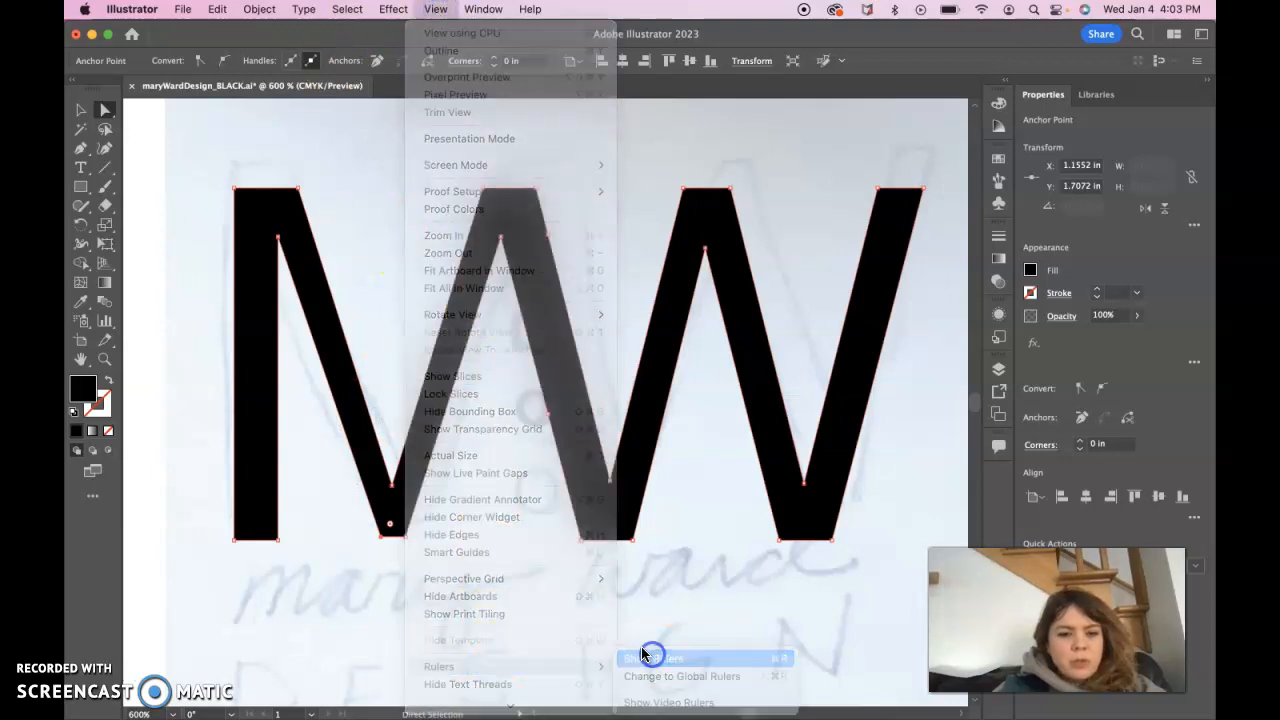
# Add a horizontal guide at the letters' baseline and snap the M's bottom-left vertex to it.
pyautogui.moveTo(408, 106); pyautogui.dragTo(397, 440)
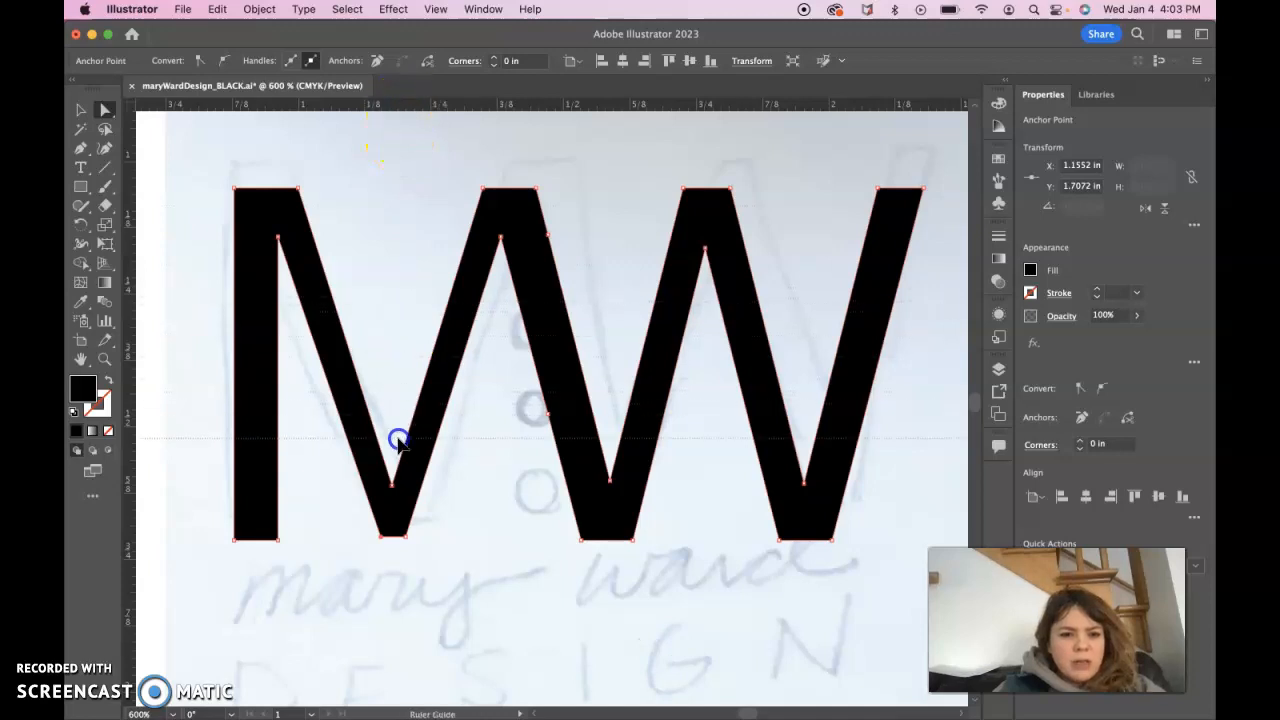
pyautogui.moveTo(398, 506); pyautogui.dragTo(383, 541)
pyautogui.click(381, 545)
pyautogui.moveTo(392, 485); pyautogui.dragTo(391, 466)
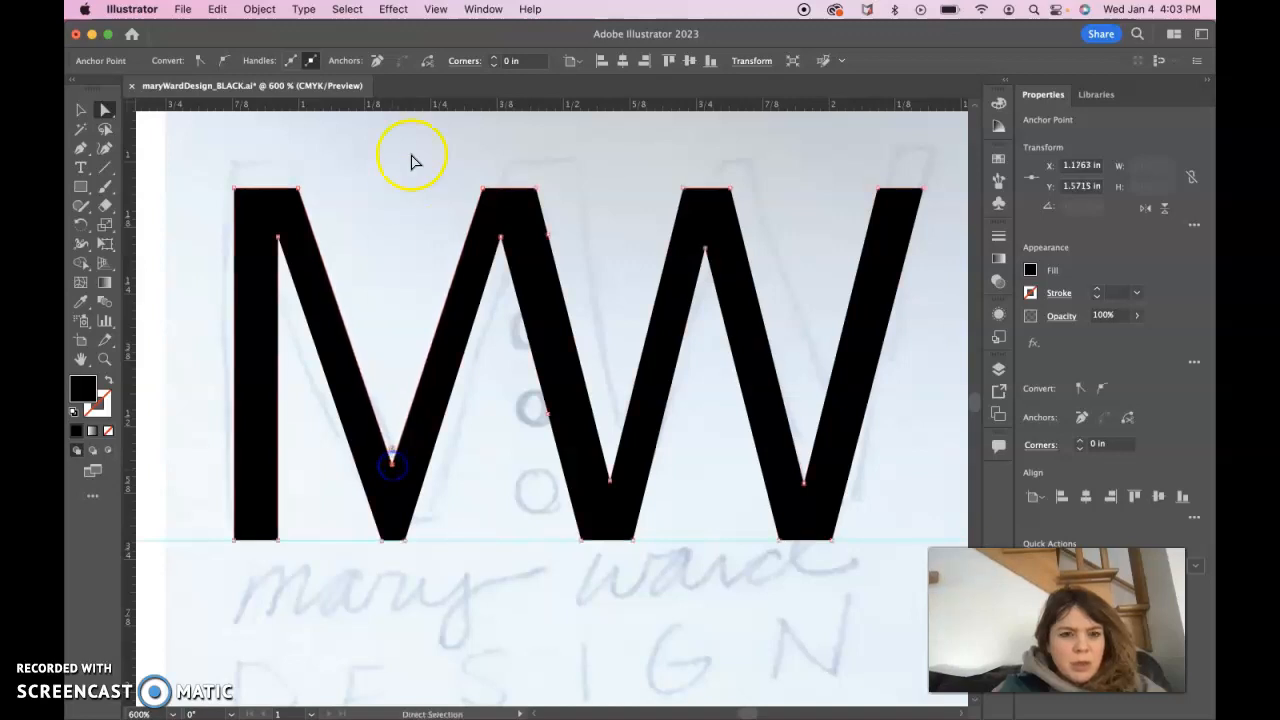
# Add a second guide and snap the M's inner vertex and a neighbouring anchor onto the bottom guide.
pyautogui.moveTo(427, 106); pyautogui.dragTo(445, 443)
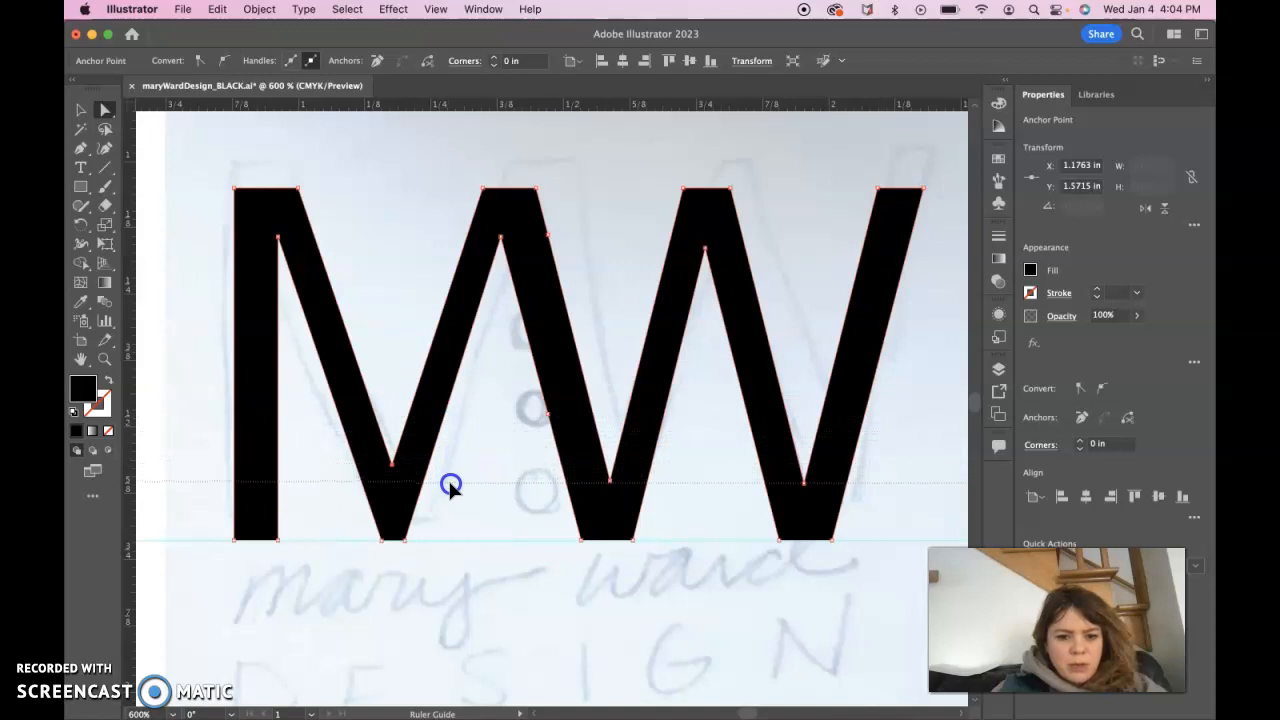
pyautogui.moveTo(450, 485); pyautogui.dragTo(413, 543)
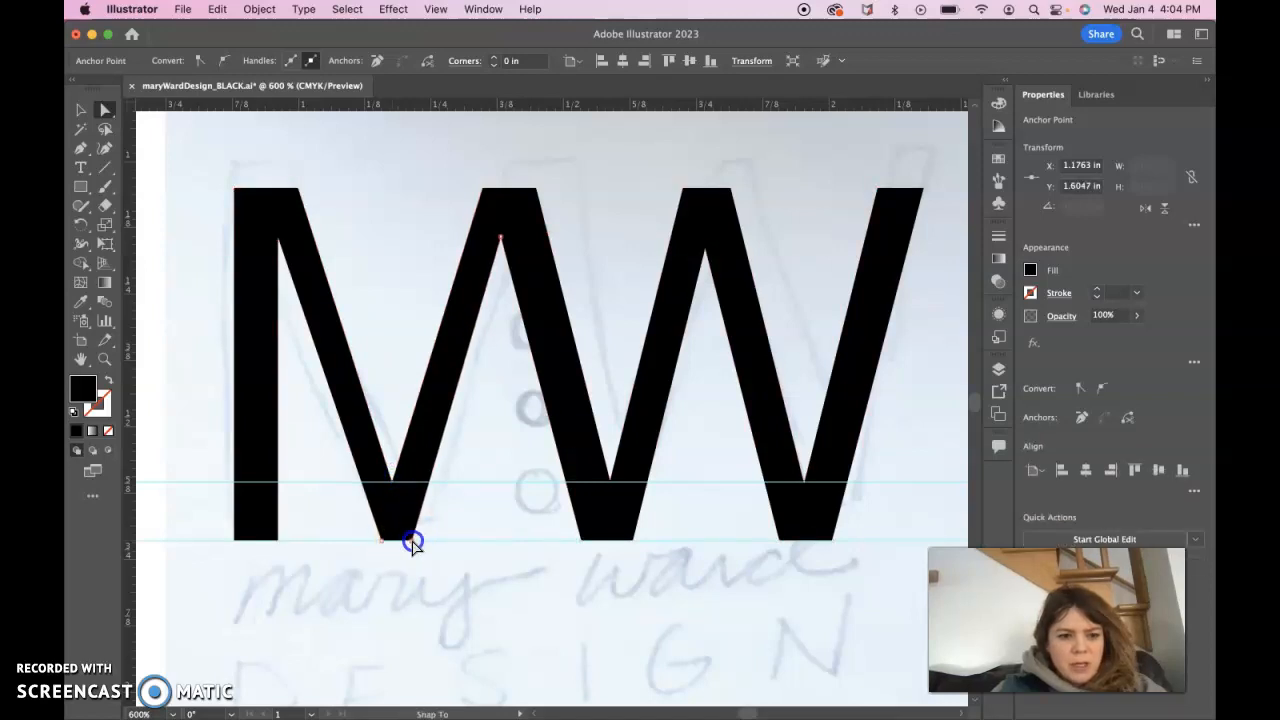
pyautogui.moveTo(413, 543); pyautogui.dragTo(408, 537)
pyautogui.click(378, 541)
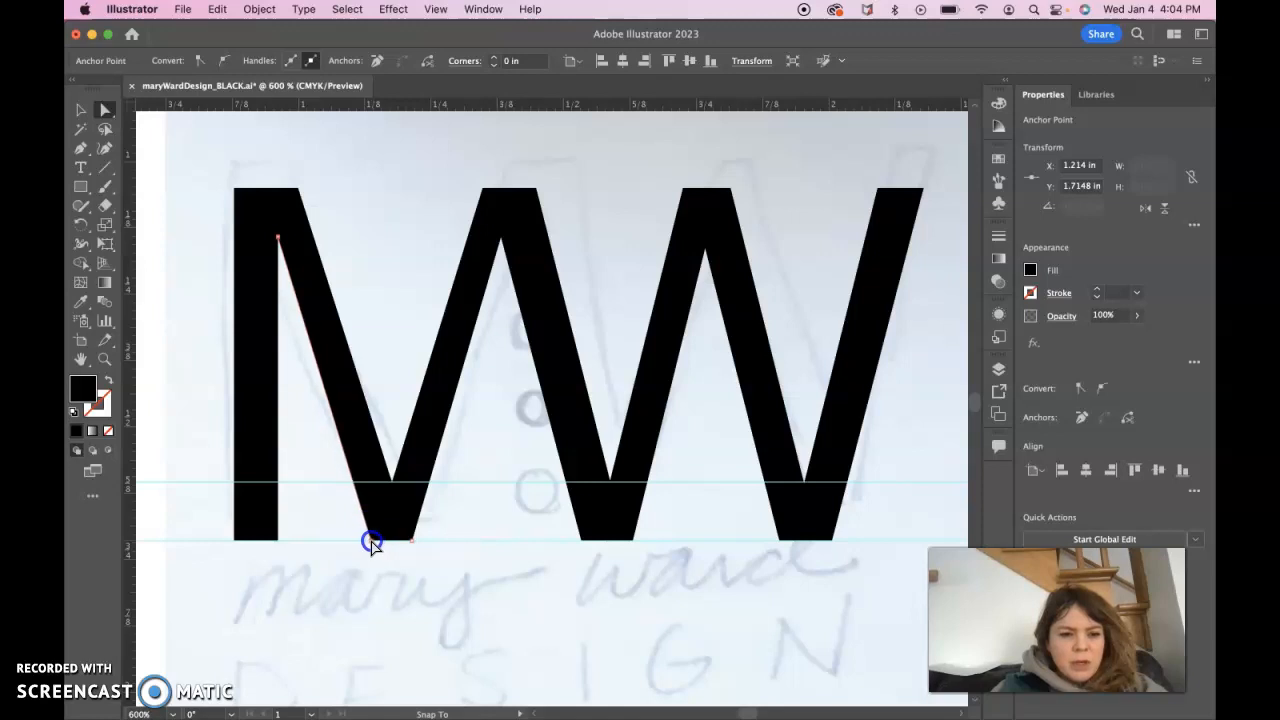
pyautogui.moveTo(371, 541); pyautogui.dragTo(371, 540)
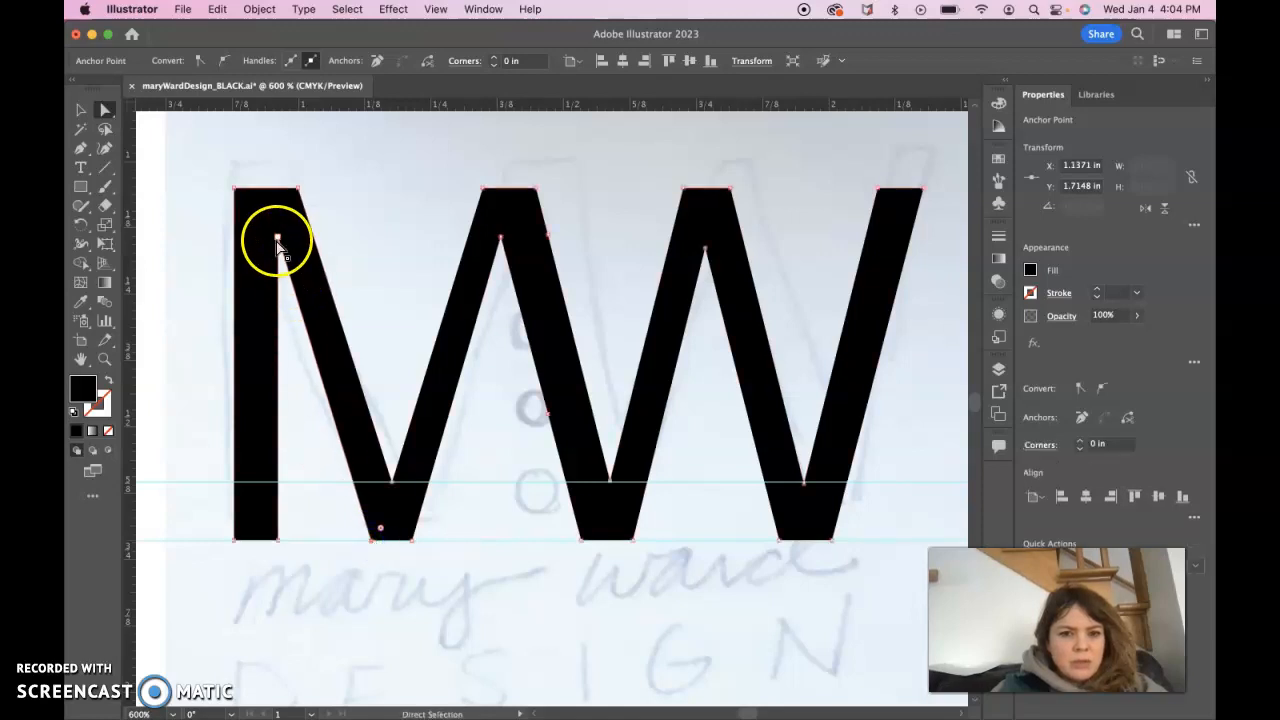
# Add a guide near the letters' top and snap the M's top-middle anchor onto it.
pyautogui.moveTo(389, 106); pyautogui.dragTo(391, 248)
pyautogui.click(500, 243)
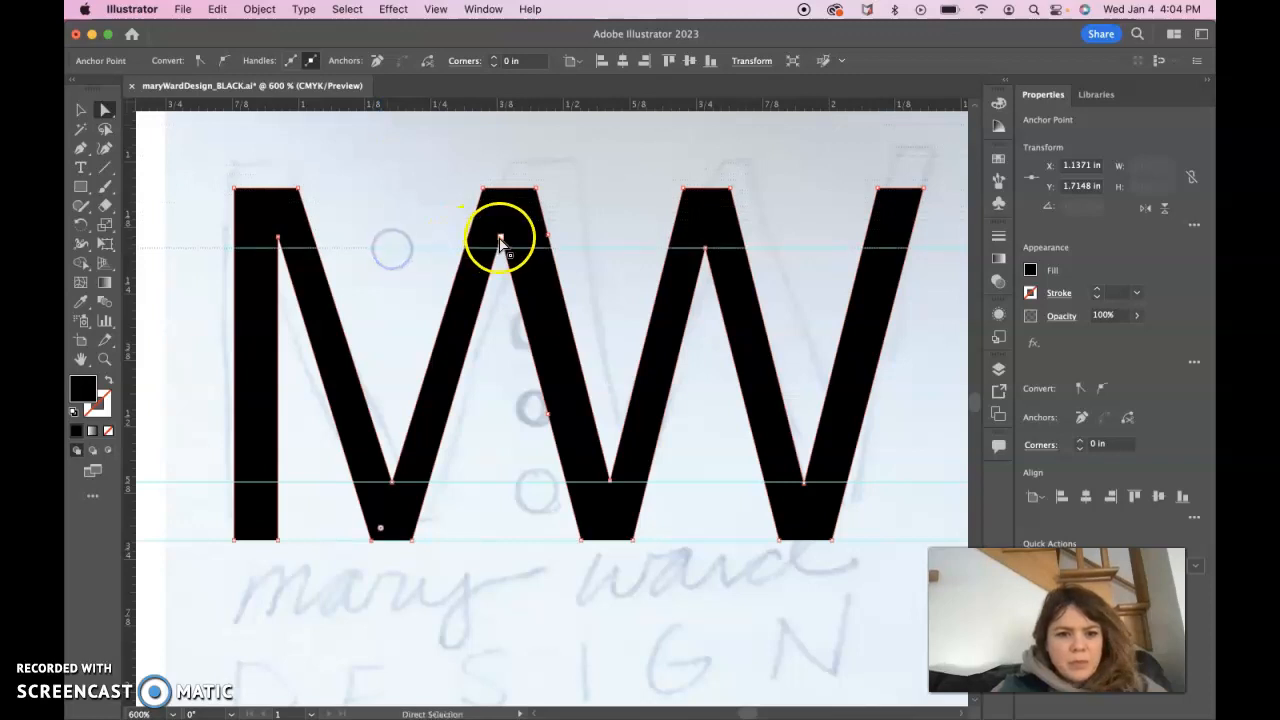
pyautogui.moveTo(500, 248); pyautogui.dragTo(501, 248)
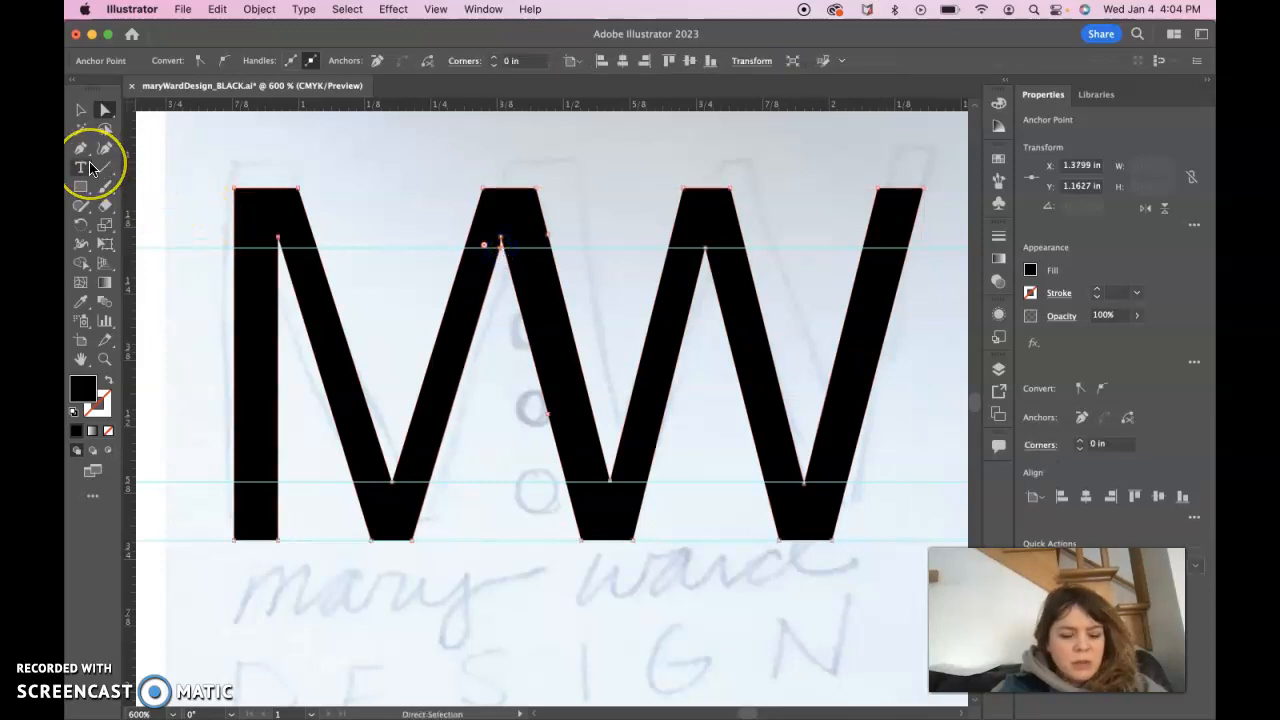
# Zoom in on the M's middle apex and delete the stray anchor beside it.
pyautogui.press('super+equal')
pyautogui.press('super+equal')
pyautogui.press('super+equal')
pyautogui.press('super+equal')
pyautogui.press('super+equal')
pyautogui.press('super+equal')
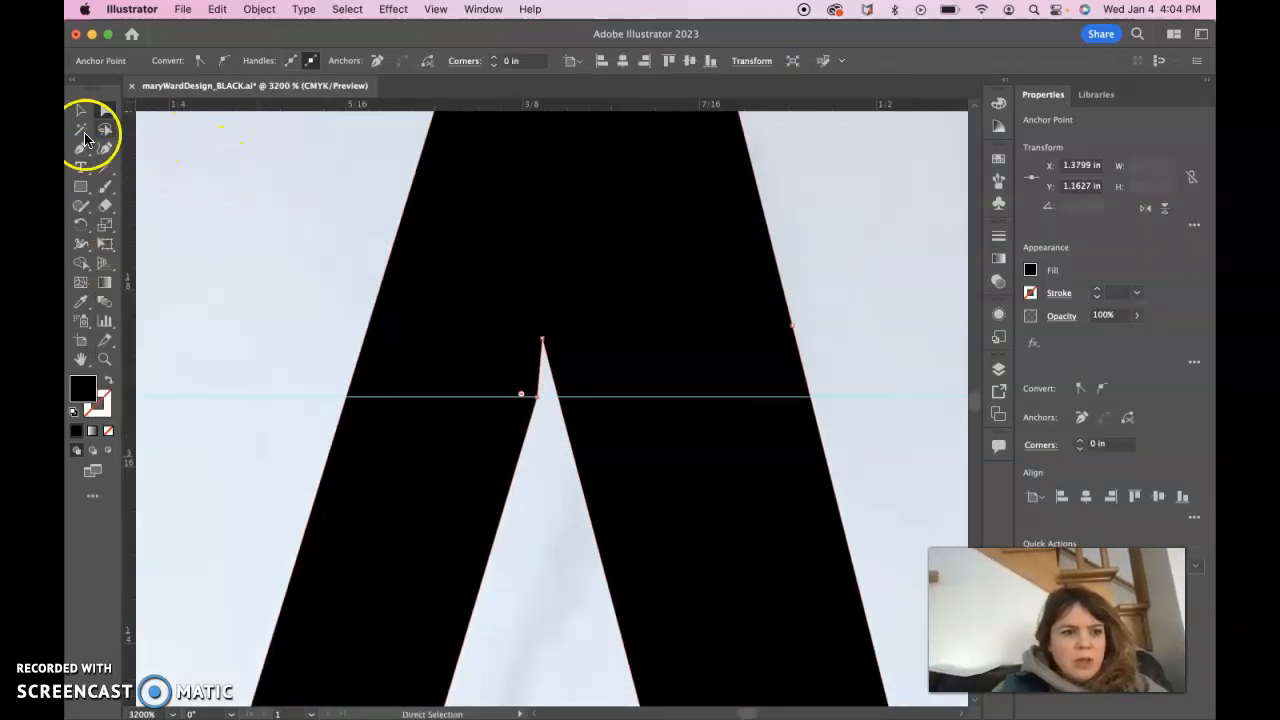
pyautogui.moveTo(83, 150)
pyautogui.mouseDown()
pyautogui.moveTo(114, 150)
pyautogui.moveTo(83, 158)
pyautogui.mouseUp()
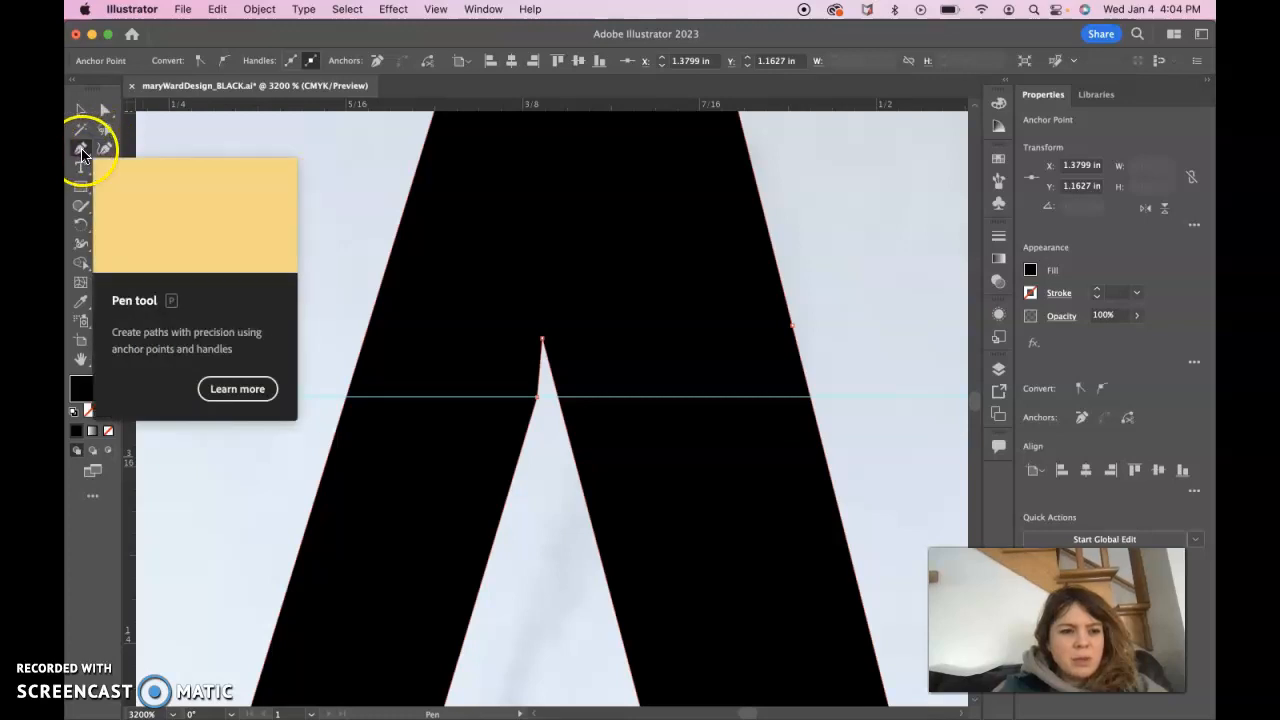
pyautogui.click(81, 152)
pyautogui.moveTo(82, 155); pyautogui.dragTo(117, 191)
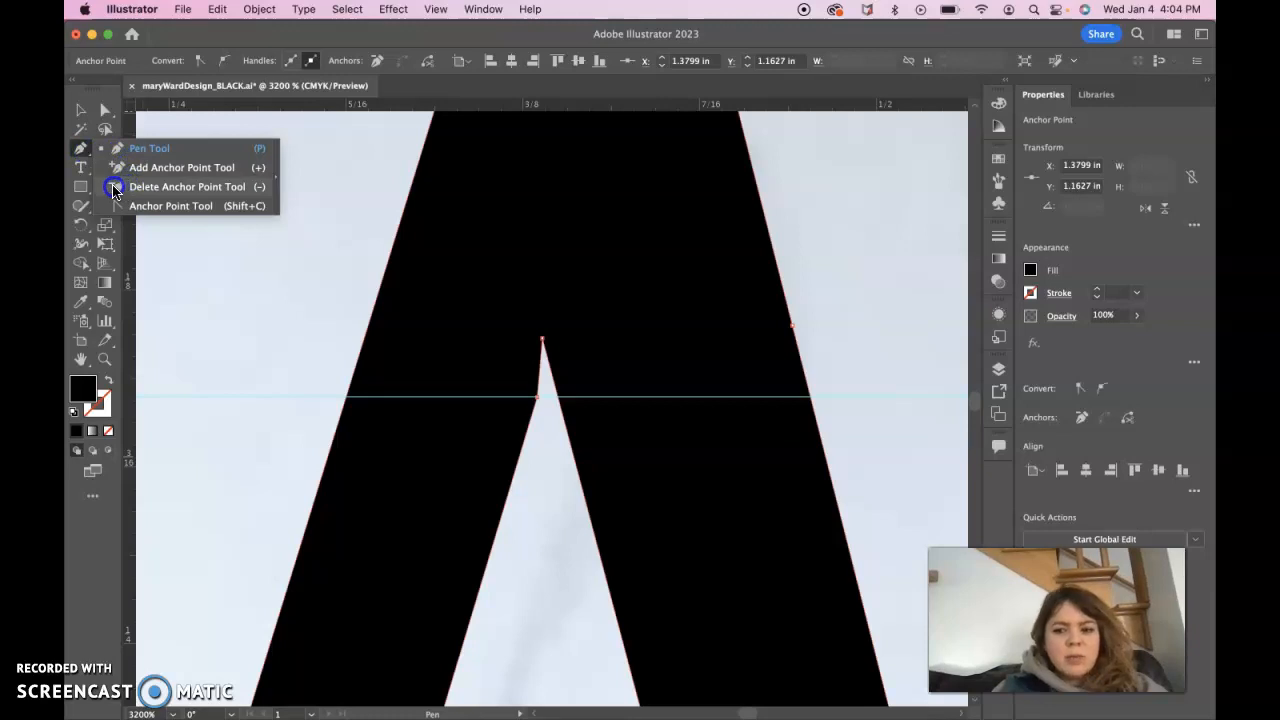
pyautogui.moveTo(115, 187); pyautogui.dragTo(115, 187)
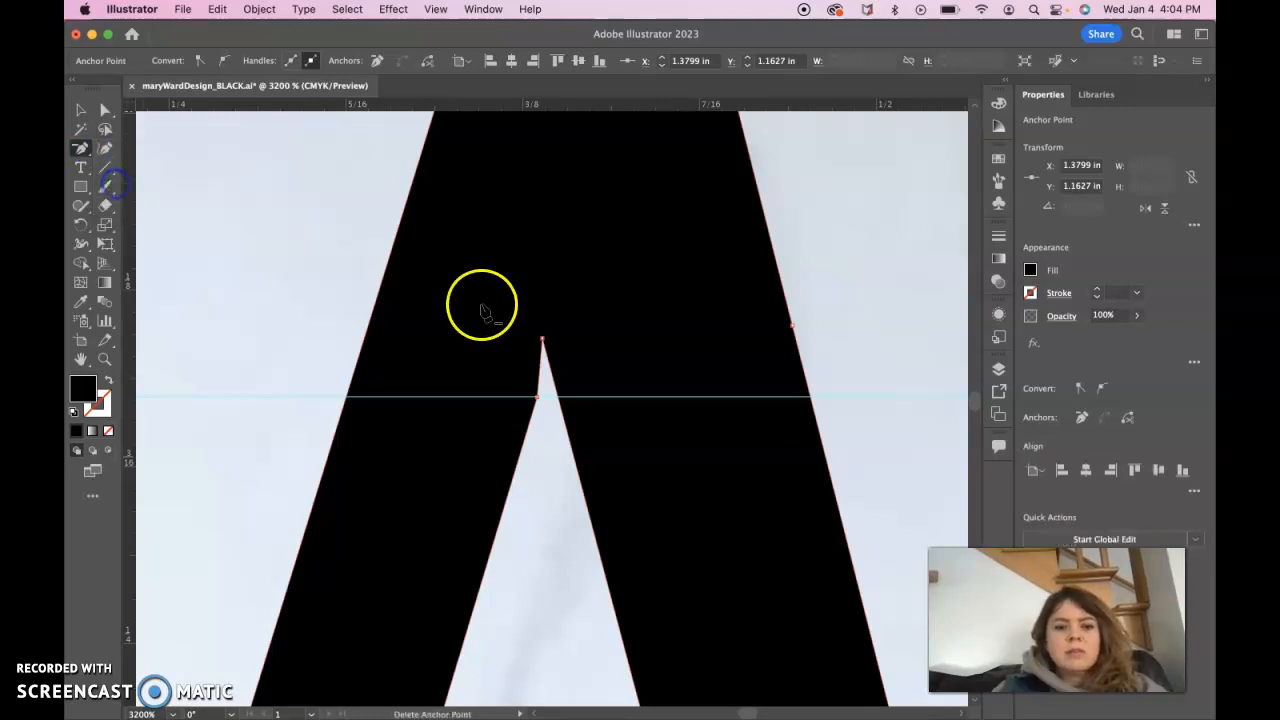
pyautogui.click(538, 400)
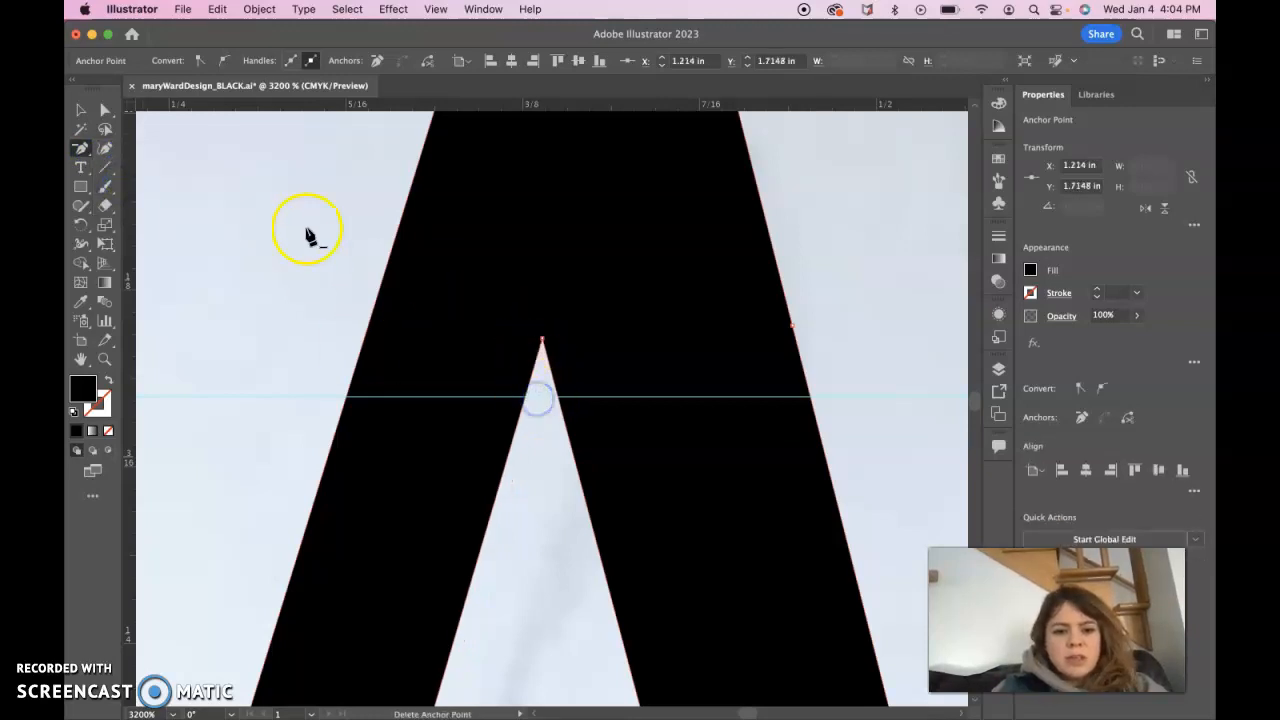
# Snap the M's middle and left inner apexes onto the guide, then deselect.
pyautogui.click(105, 110)
pyautogui.moveTo(541, 341); pyautogui.dragTo(541, 399)
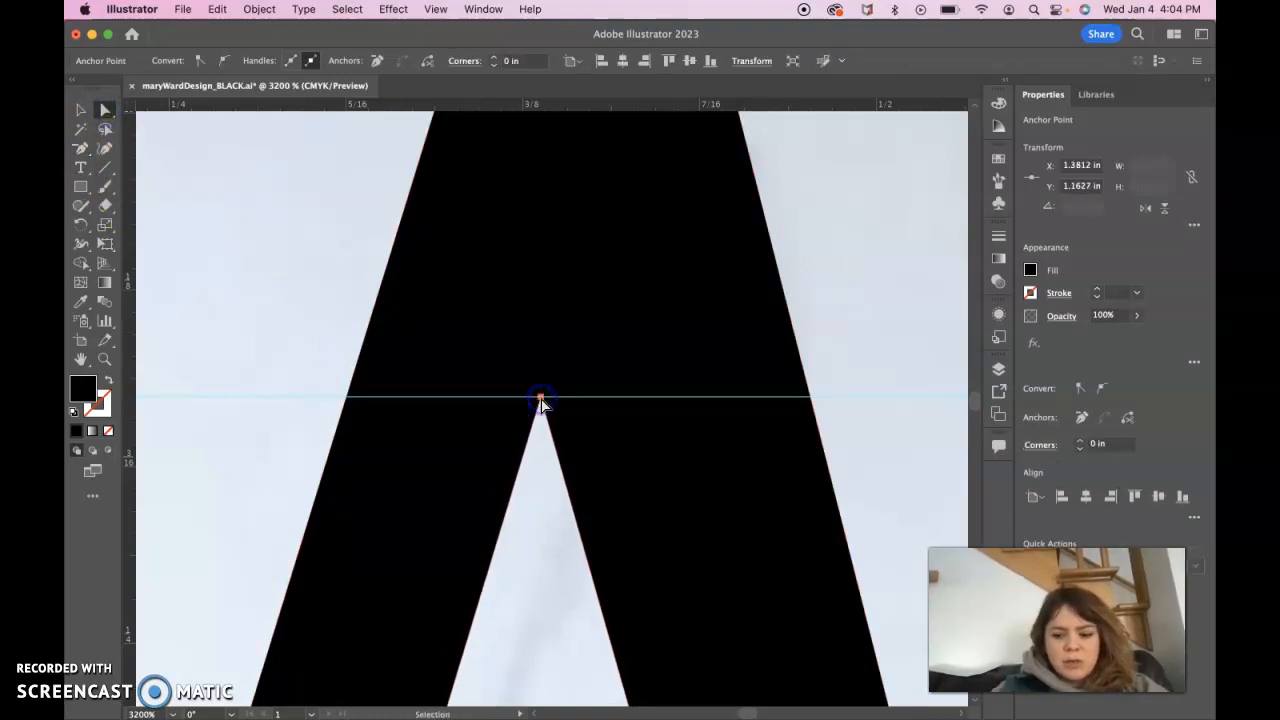
pyautogui.scroll(-6, 541, 400)
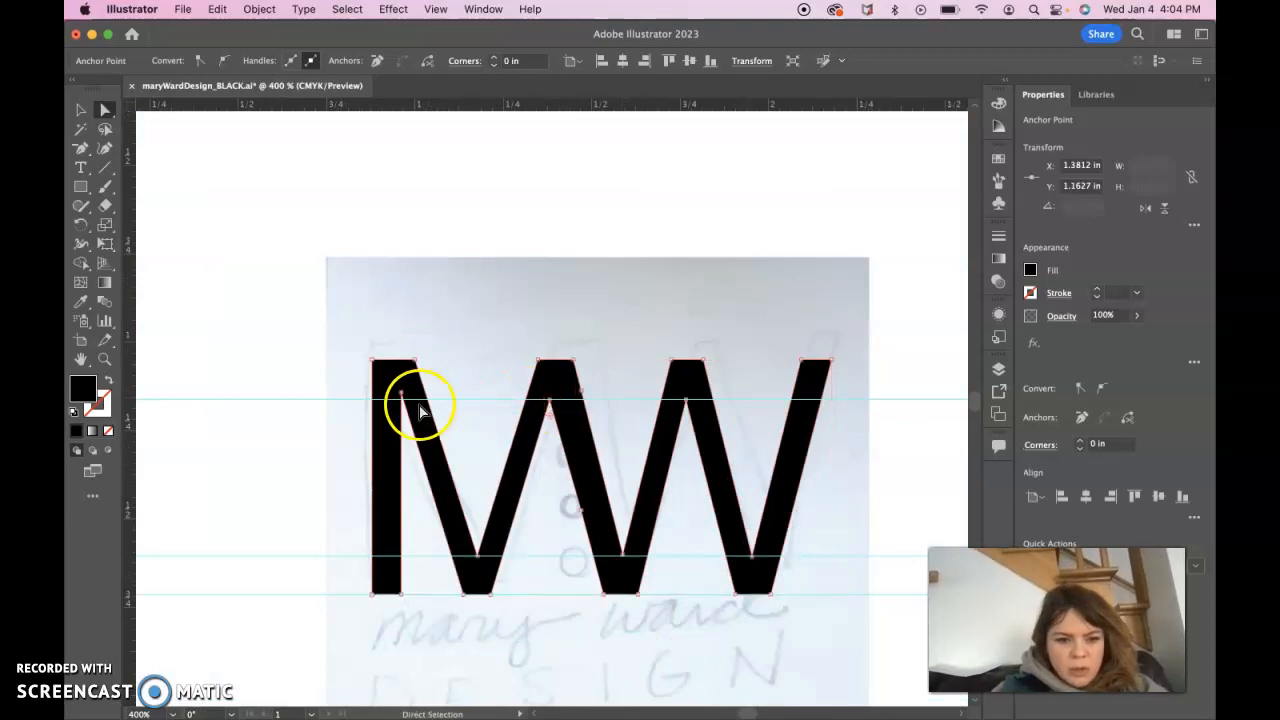
pyautogui.moveTo(402, 393); pyautogui.dragTo(402, 400)
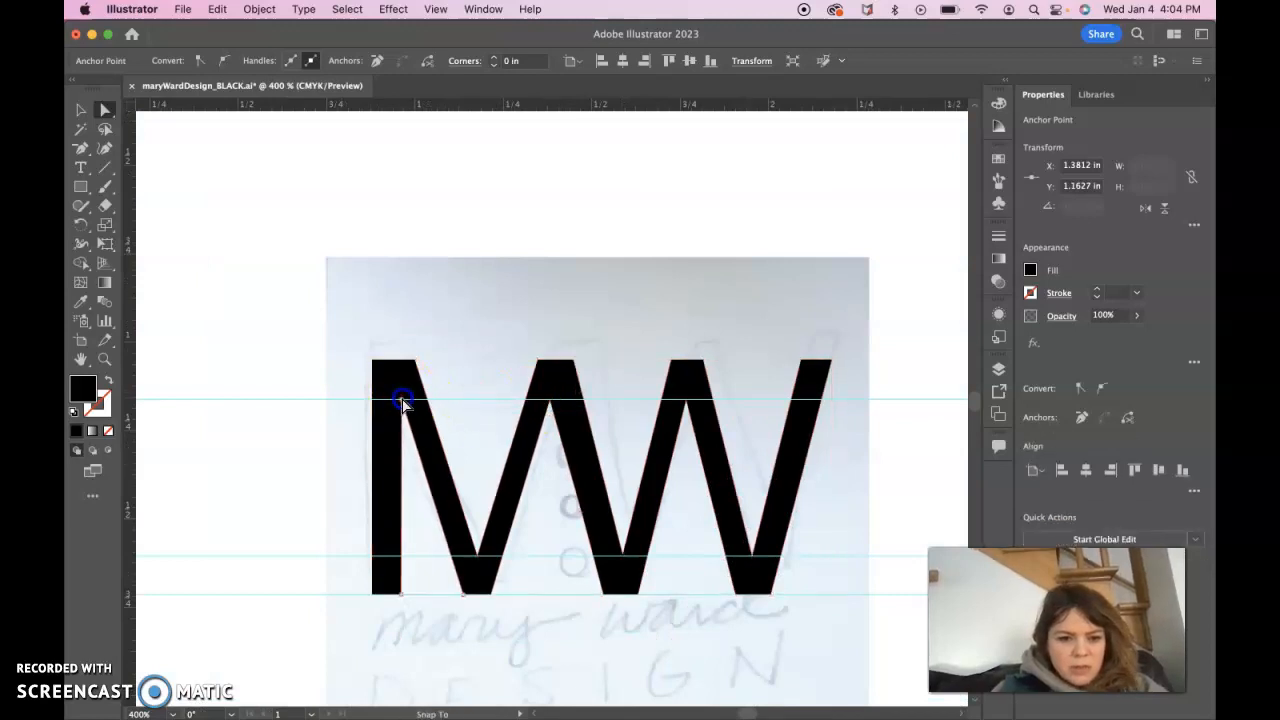
pyautogui.click(470, 240)
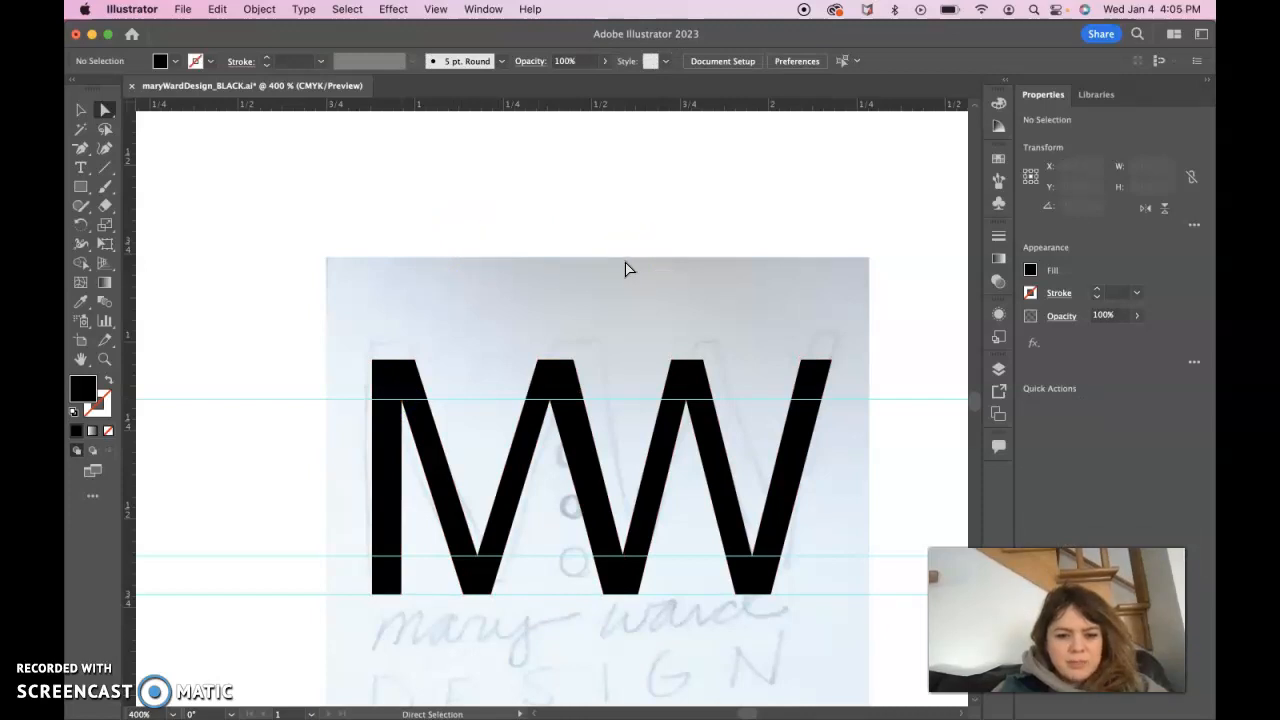
# Hide the rulers from the View menu.
pyautogui.click(81, 110)
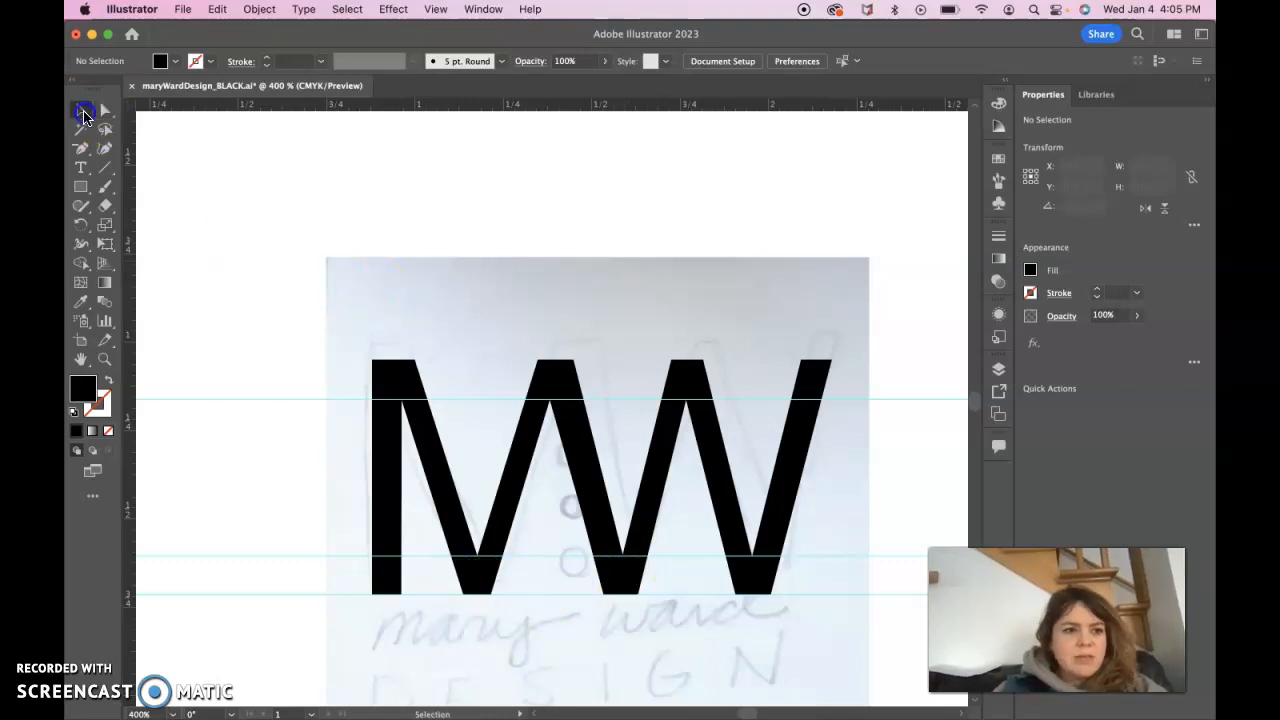
pyautogui.click(277, 397)
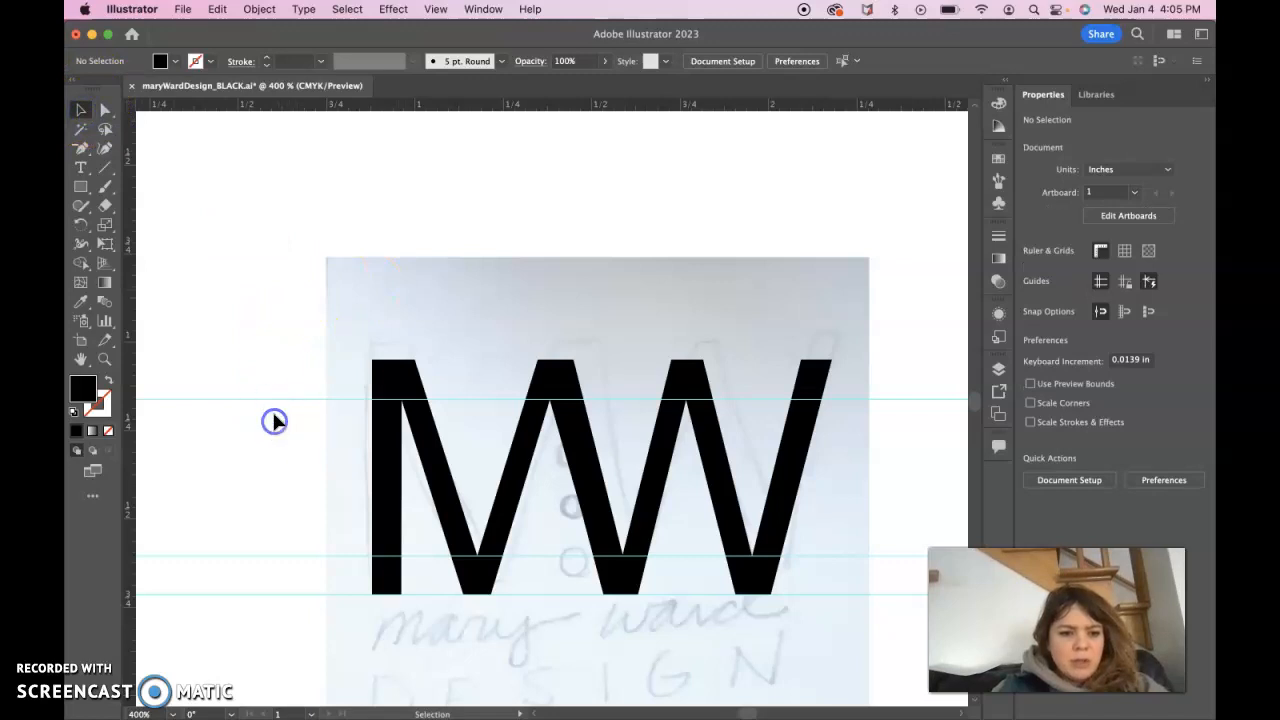
pyautogui.click(436, 10)
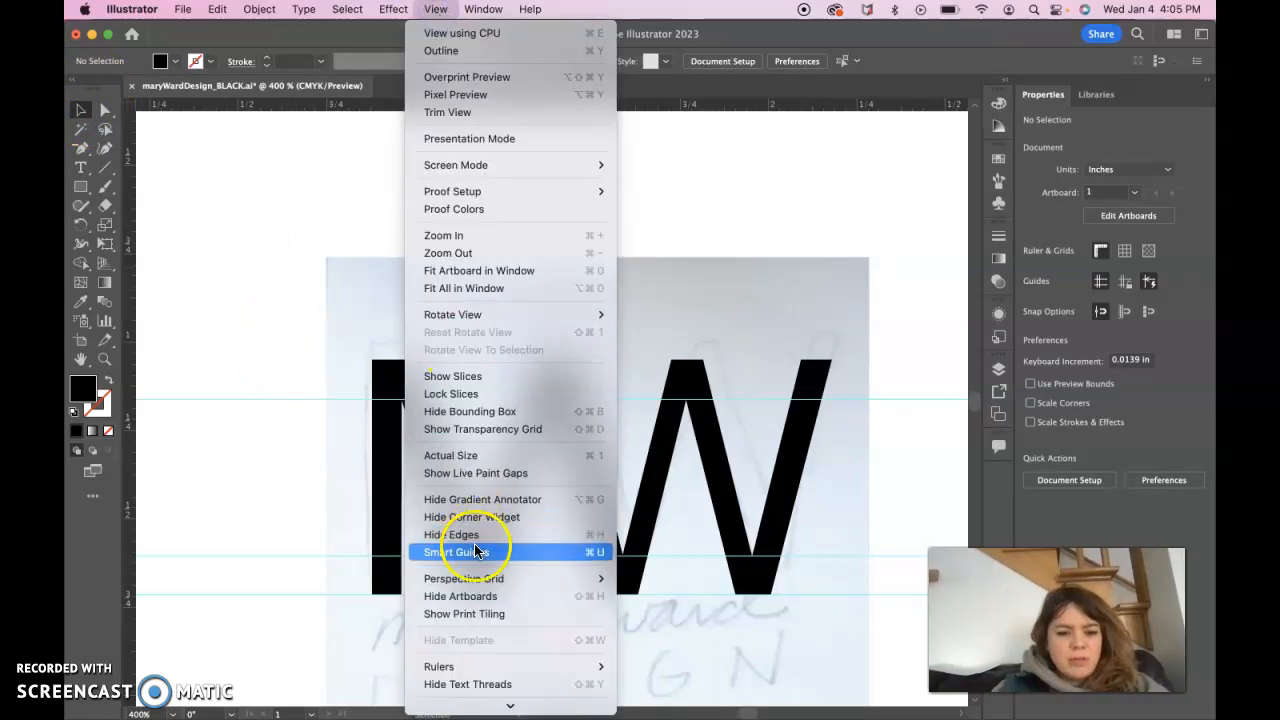
pyautogui.moveTo(460, 666)
pyautogui.click(664, 659)
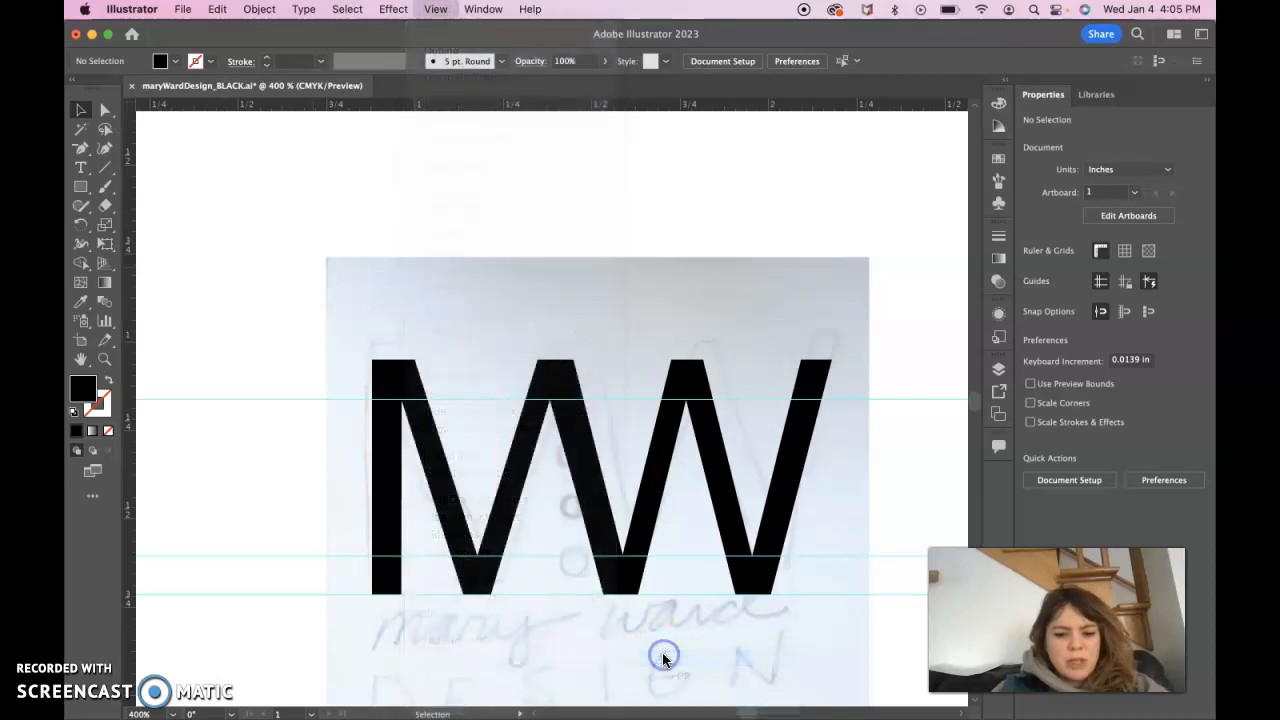
# Hide all guides and select the MW lettering group.
pyautogui.click(432, 10)
pyautogui.moveTo(468, 579)
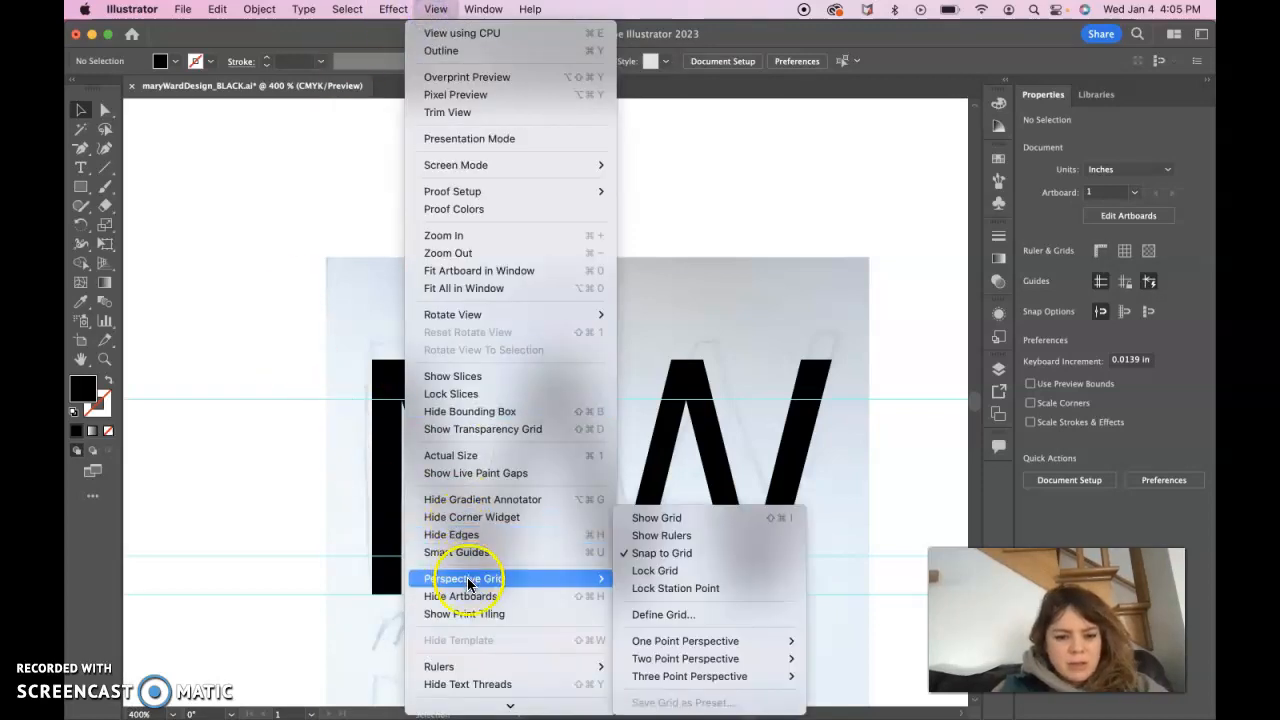
pyautogui.scroll(-5, 480, 655)
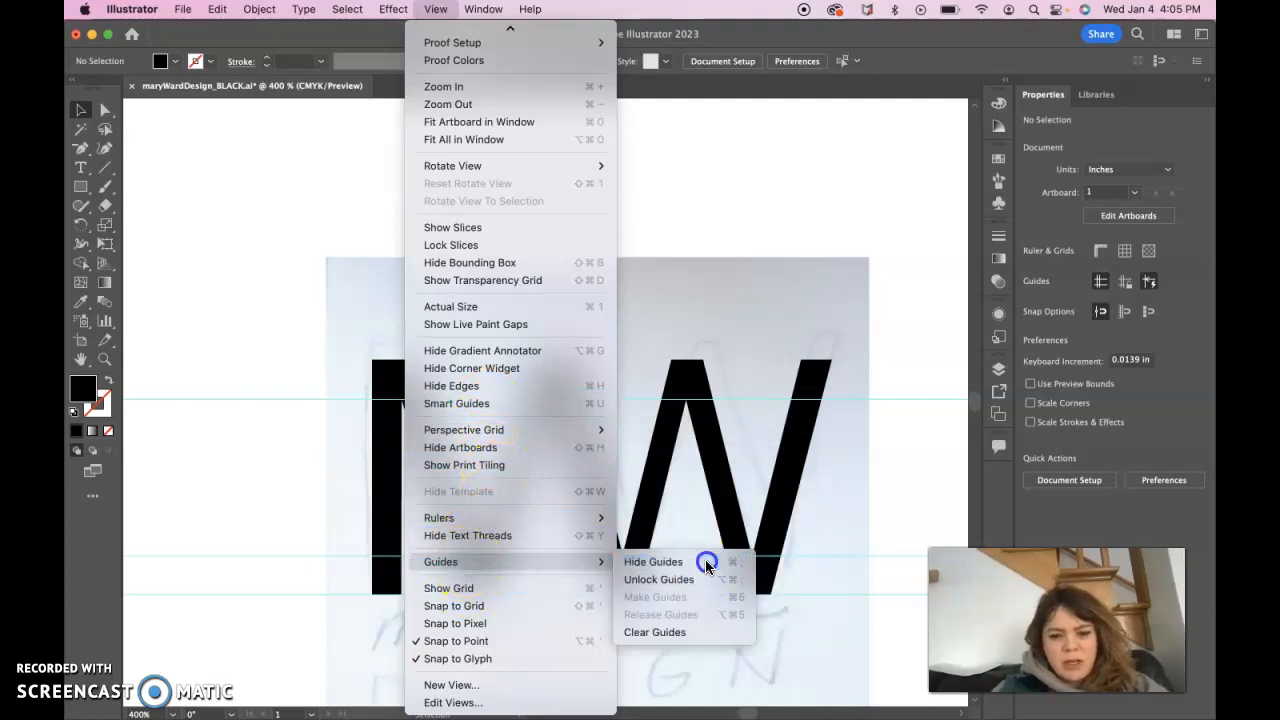
pyautogui.click(700, 562)
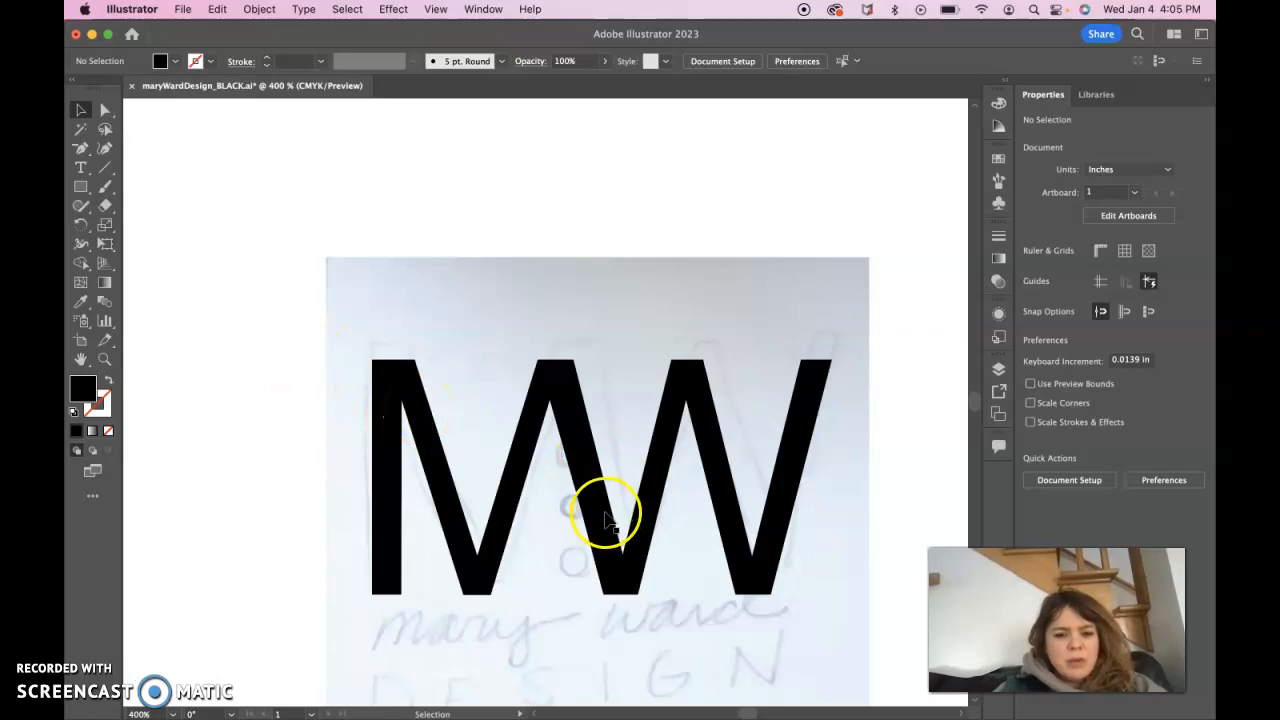
pyautogui.click(571, 457)
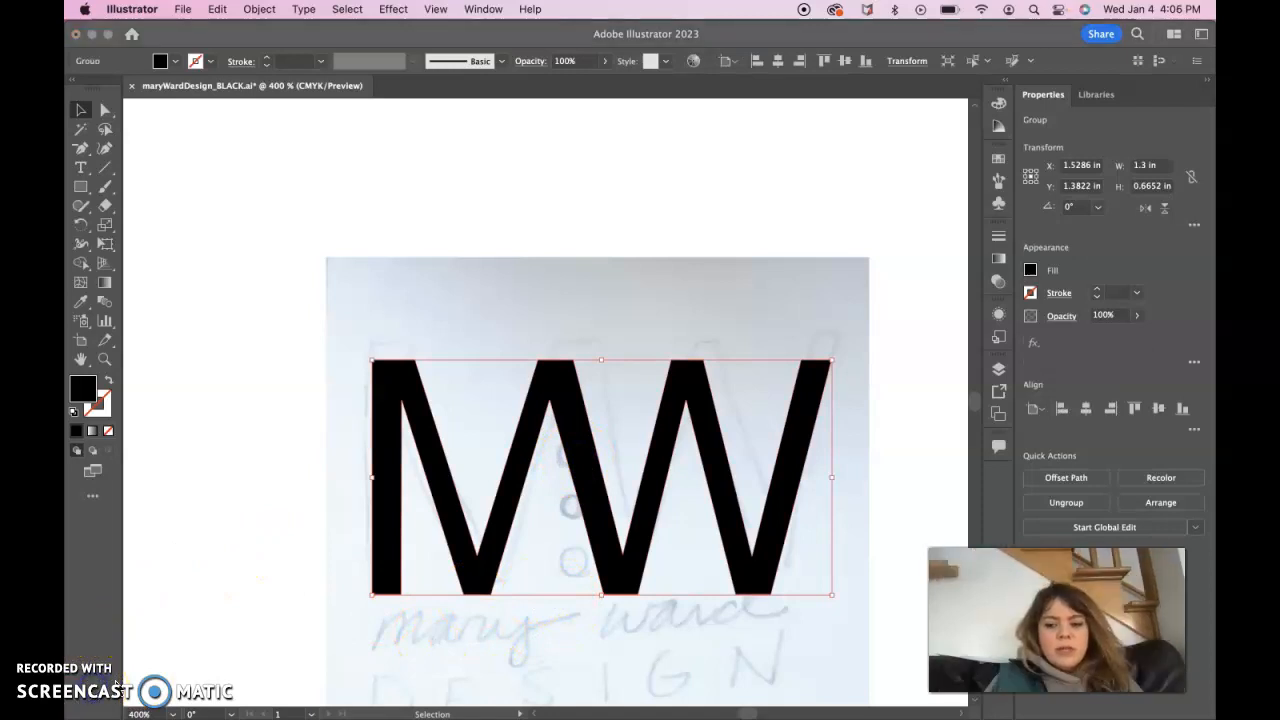
# Draw a small circle, resize it, and position it in the notch between M and W.
pyautogui.click(81, 185)
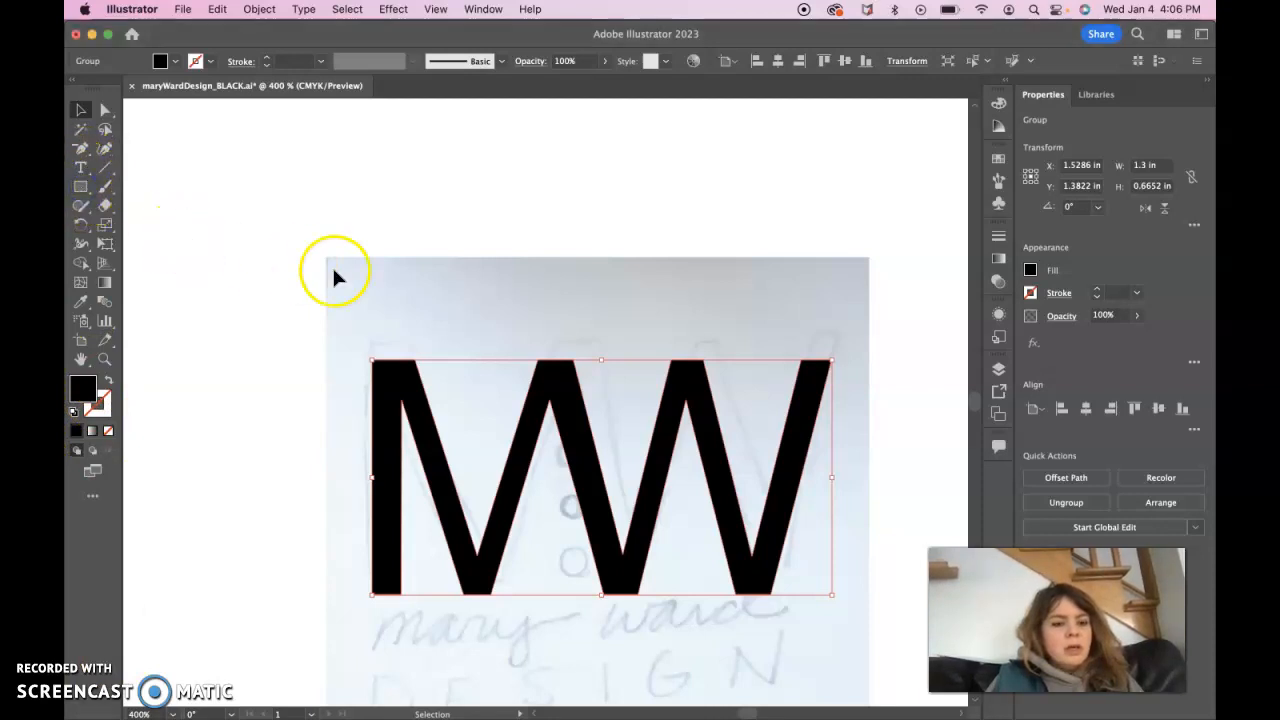
pyautogui.moveTo(77, 187); pyautogui.dragTo(145, 225)
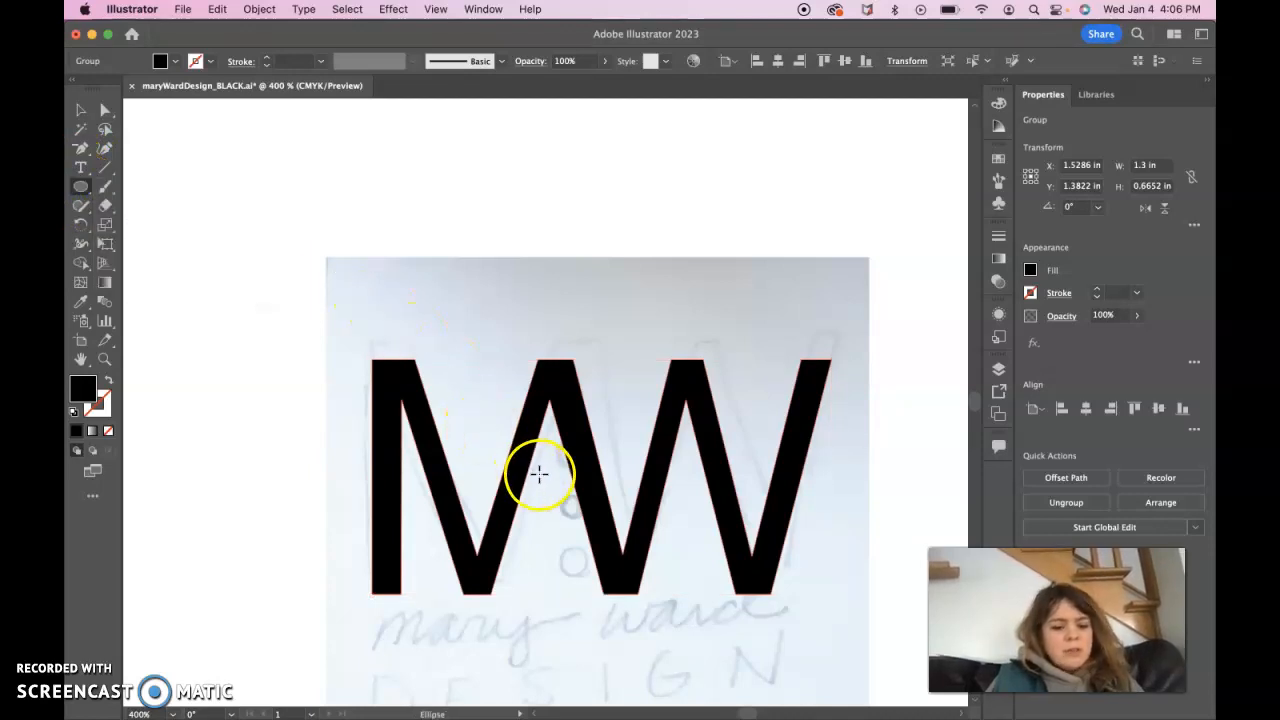
pyautogui.moveTo(542, 457); pyautogui.dragTo(563, 466)
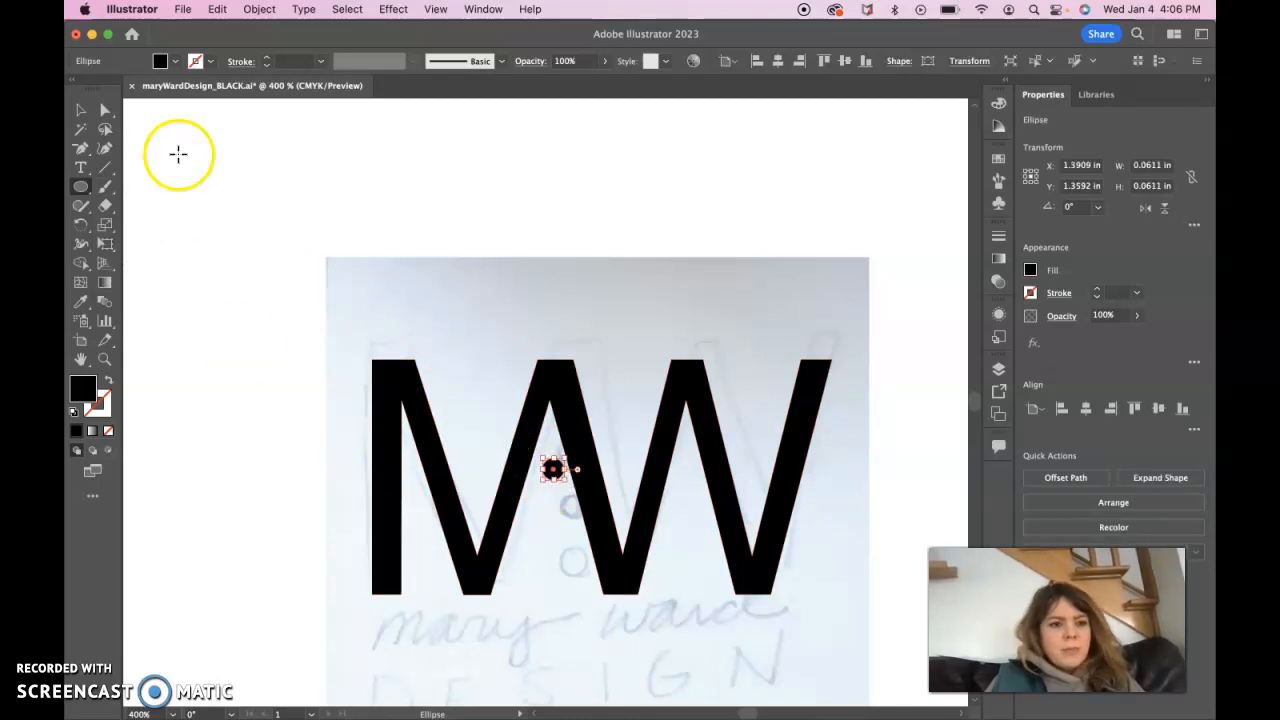
pyautogui.click(80, 110)
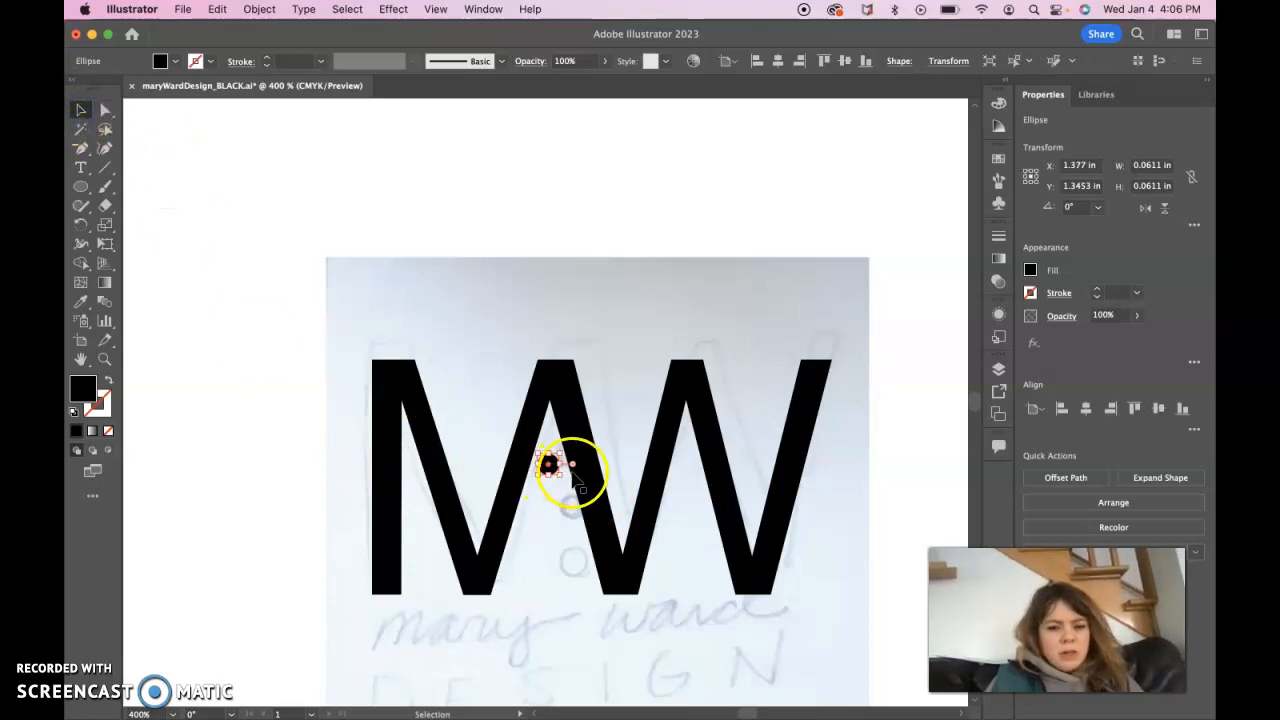
pyautogui.moveTo(560, 474); pyautogui.dragTo(553, 441)
pyautogui.click(565, 478)
pyautogui.press('Left')
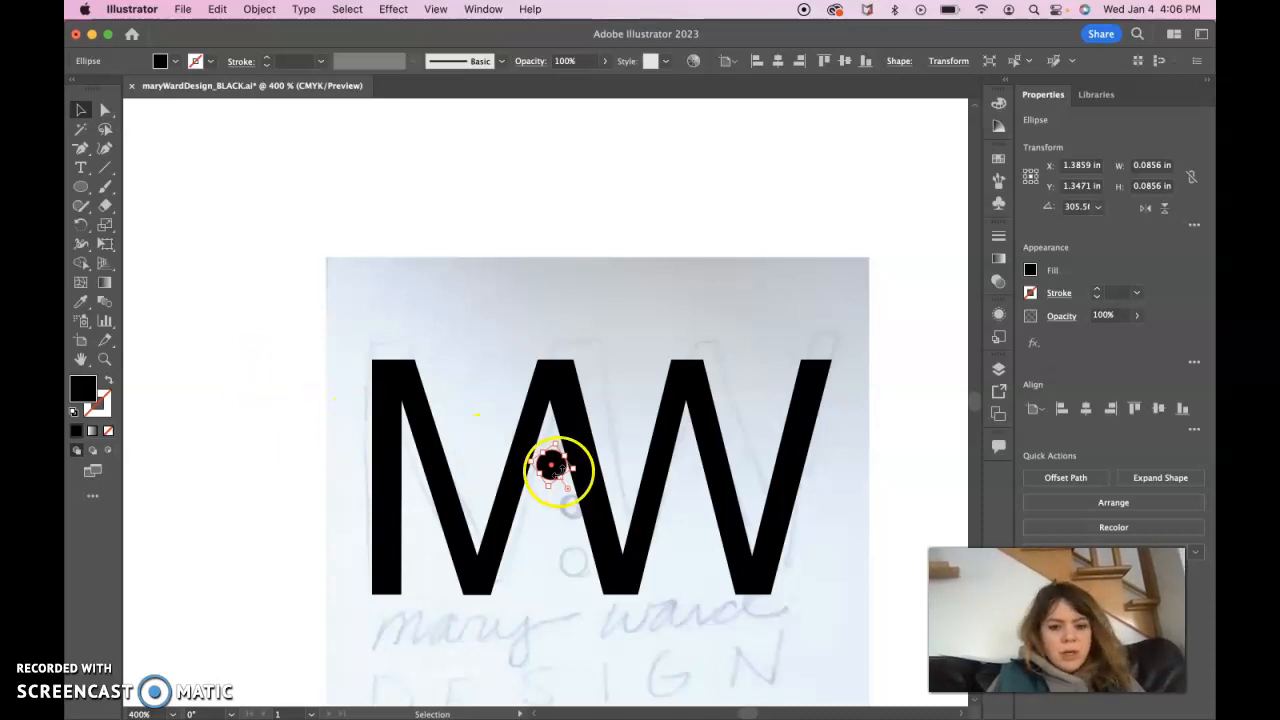
pyautogui.moveTo(554, 459); pyautogui.dragTo(556, 578)
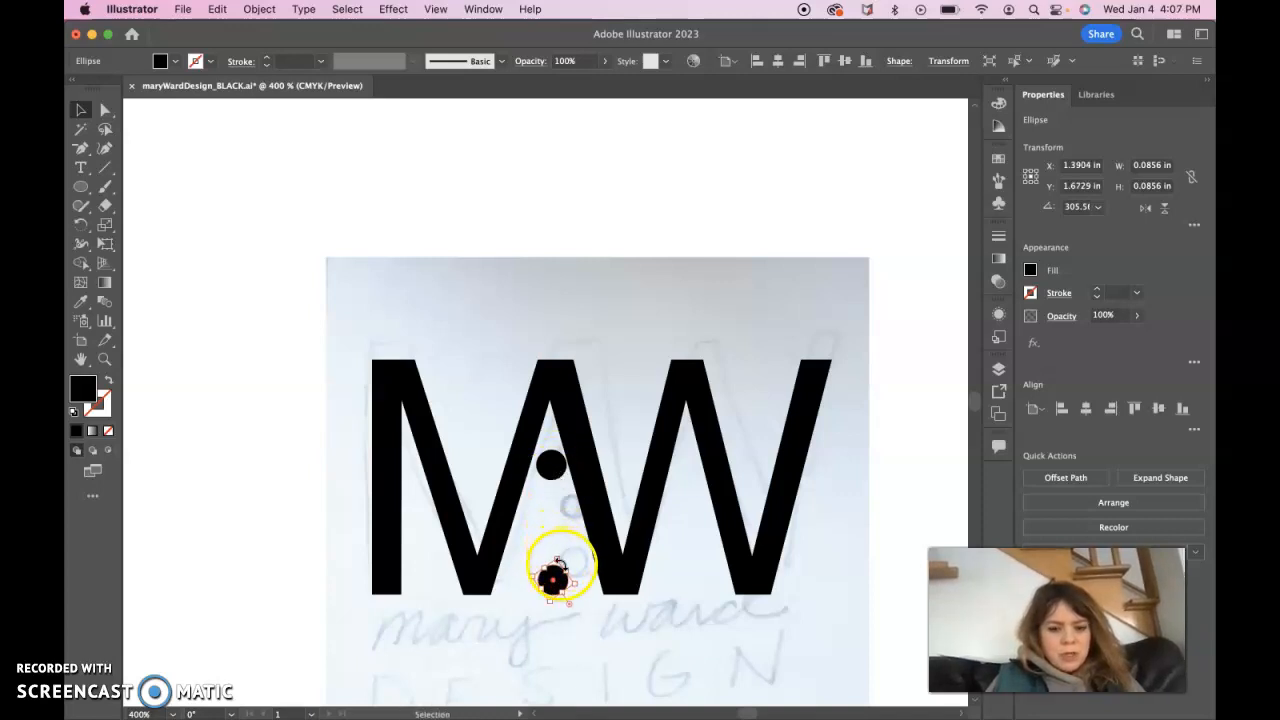
# Copy the circle to build a vertical column of three dots.
pyautogui.moveTo(558, 574); pyautogui.dragTo(558, 517)
pyautogui.moveTo(558, 575); pyautogui.dragTo(559, 514)
pyautogui.moveTo(558, 574); pyautogui.dragTo(565, 494)
pyautogui.press('super+equal')
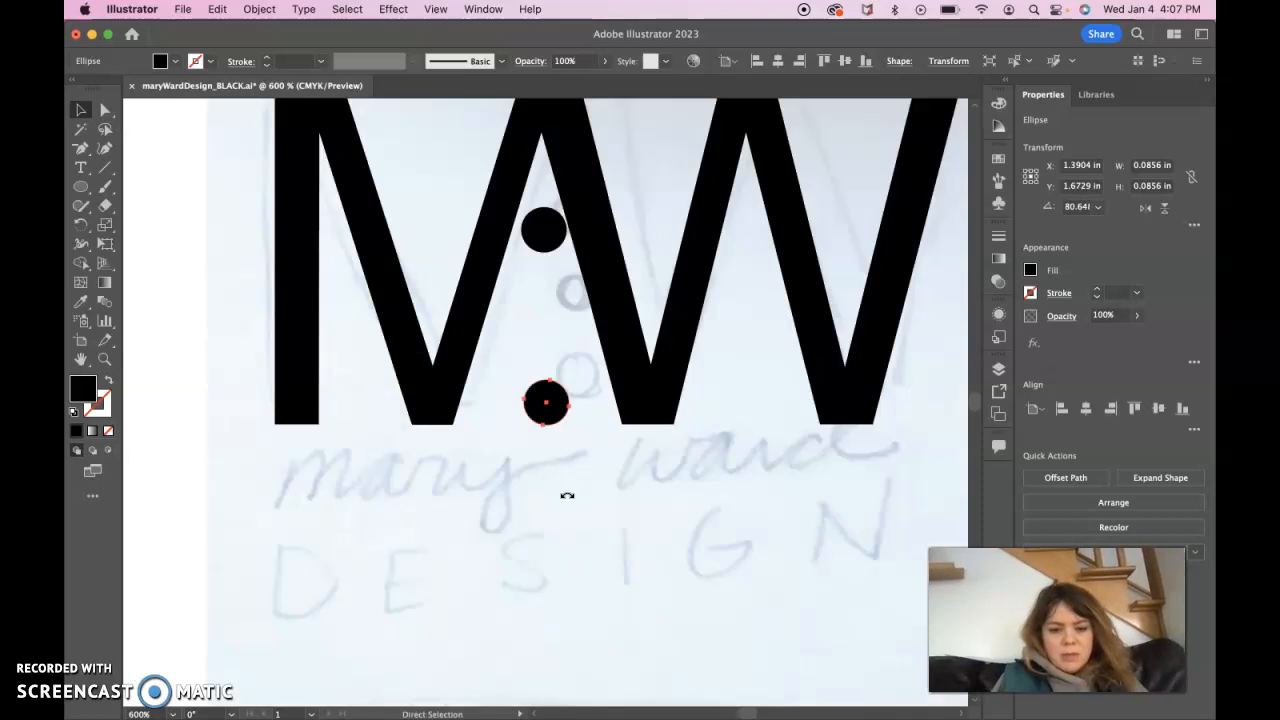
pyautogui.click(518, 474)
pyautogui.click(533, 405)
pyautogui.moveTo(537, 401); pyautogui.dragTo(538, 326)
# Select all three dots together.
pyautogui.click(545, 400)
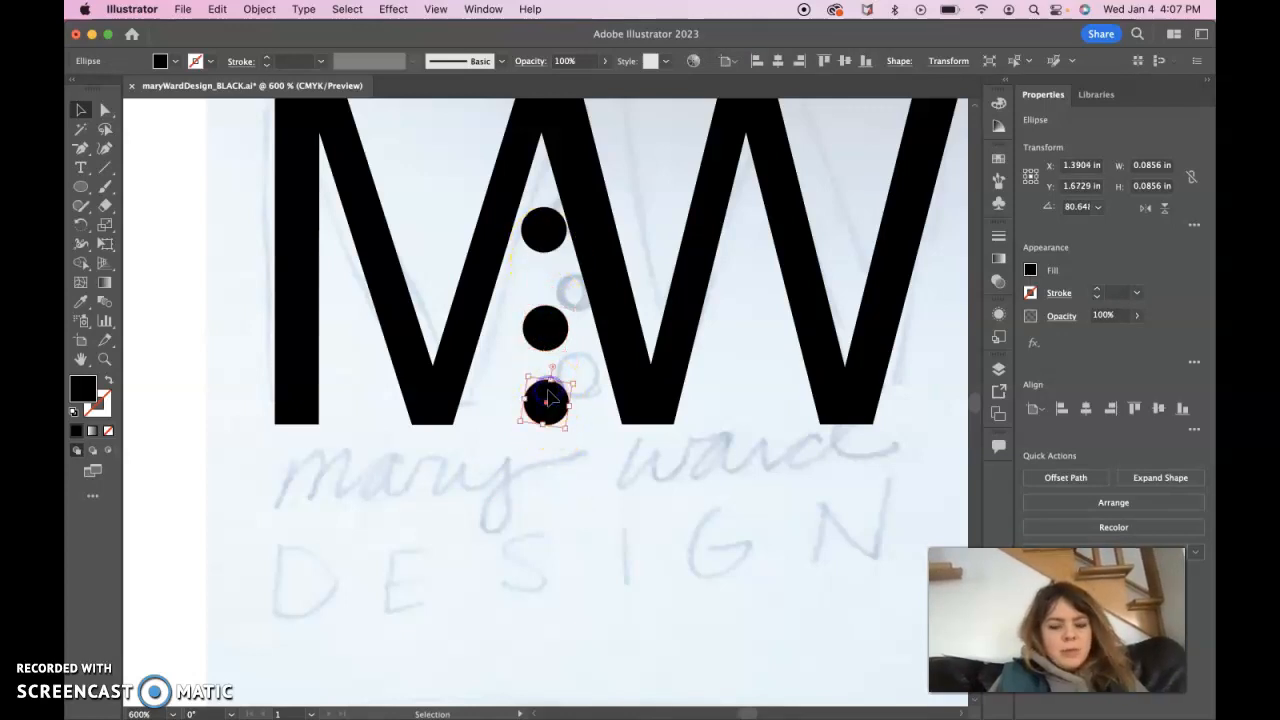
pyautogui.keyDown('shift'); pyautogui.click(545, 325); pyautogui.keyUp('shift')
pyautogui.keyDown('shift'); pyautogui.click(545, 242); pyautogui.keyUp('shift')
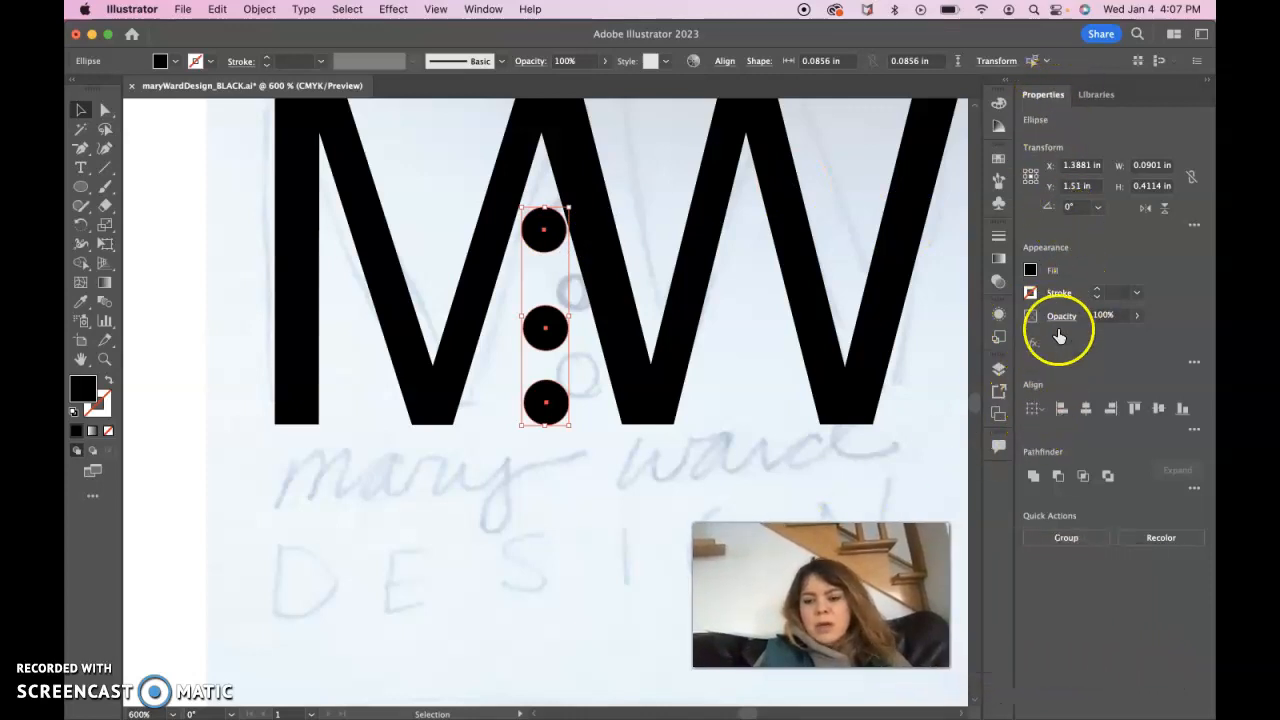
# Centre the three dots horizontally and distribute them with even vertical spacing.
pyautogui.click(1086, 410)
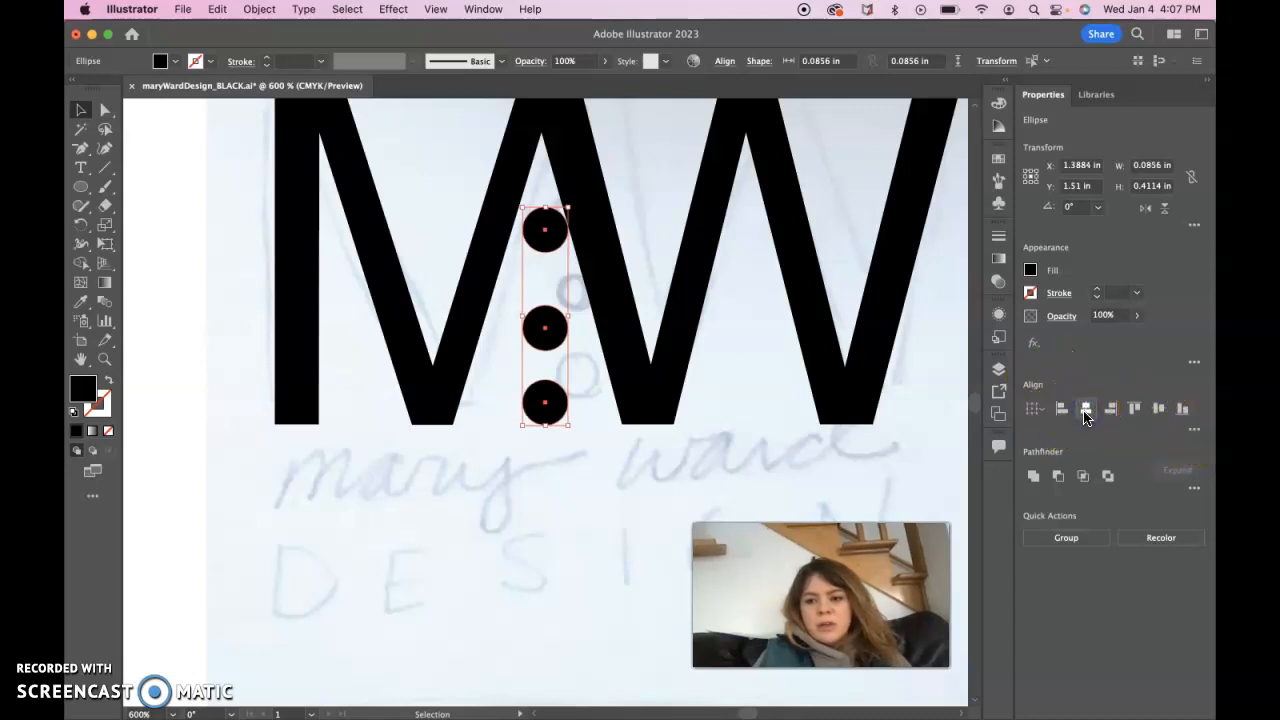
pyautogui.click(1062, 410)
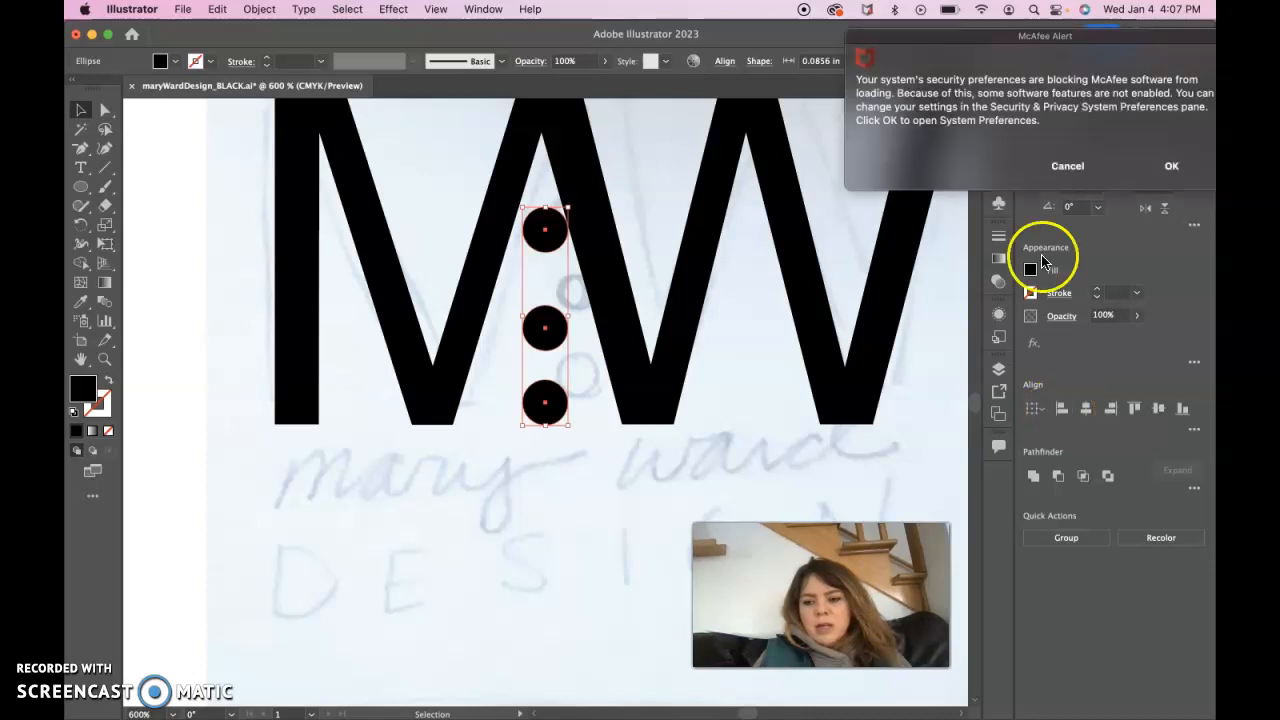
pyautogui.click(1073, 164)
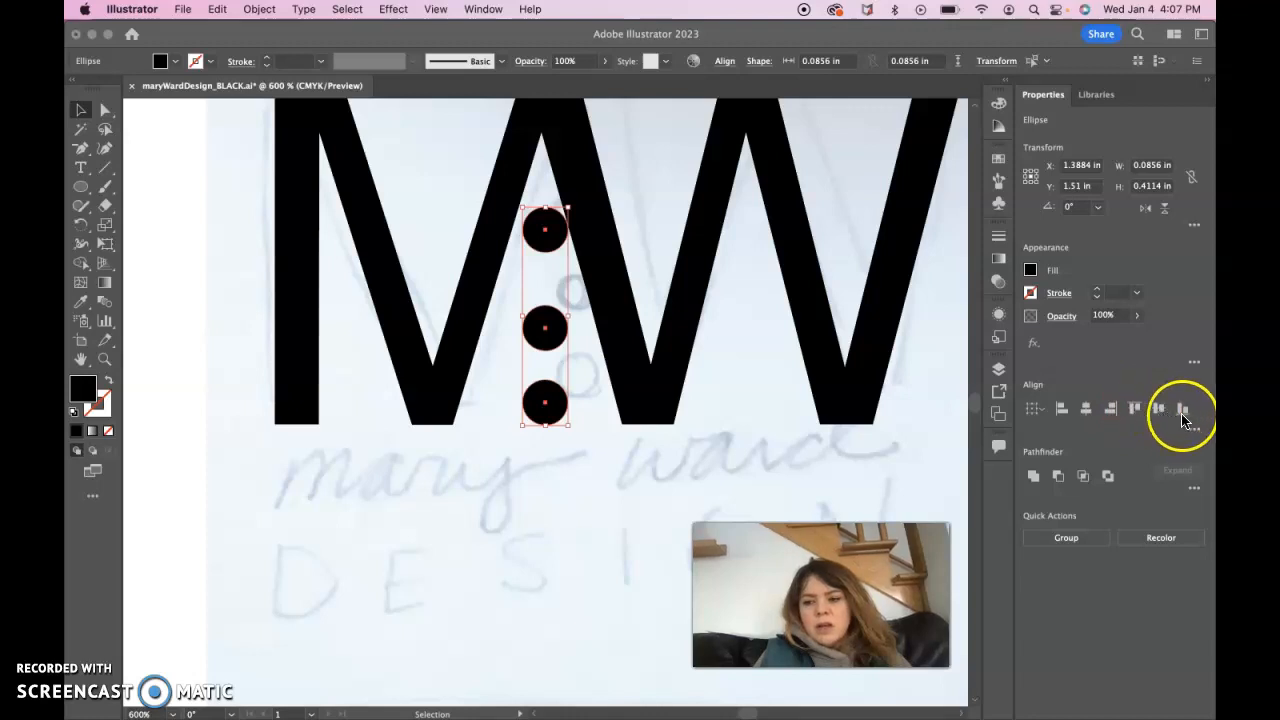
pyautogui.click(1196, 434)
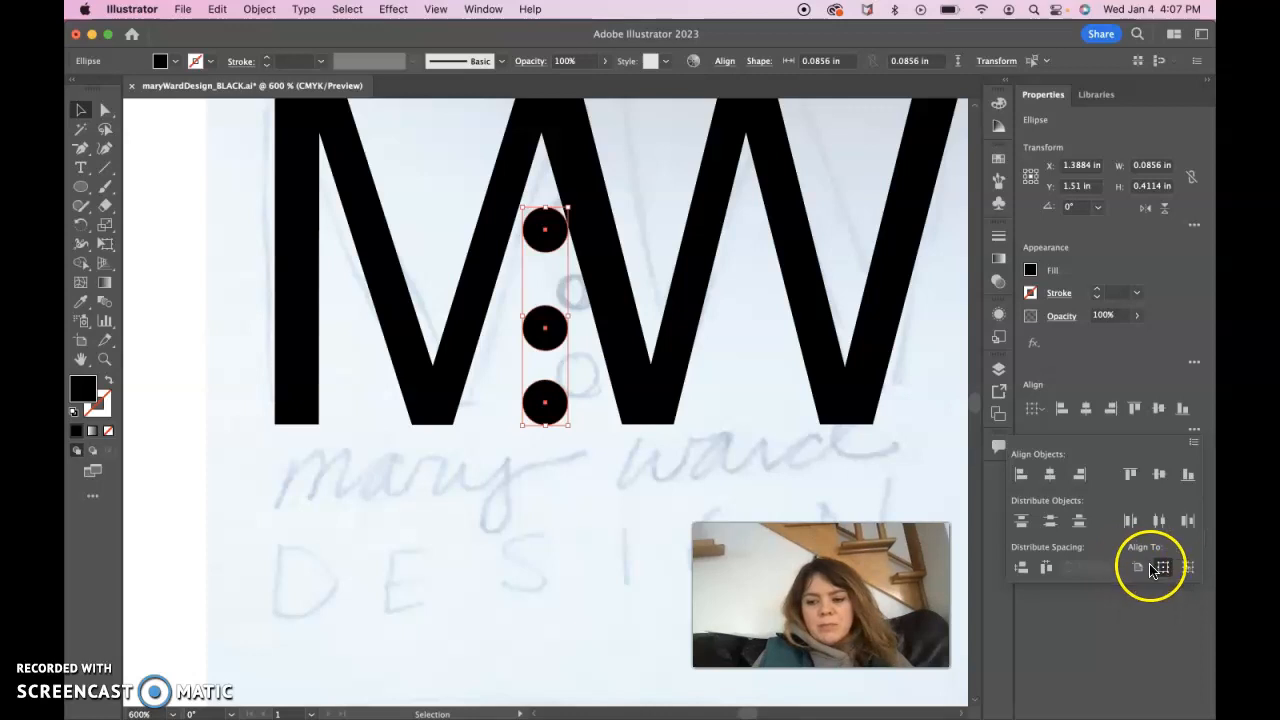
pyautogui.click(1021, 568)
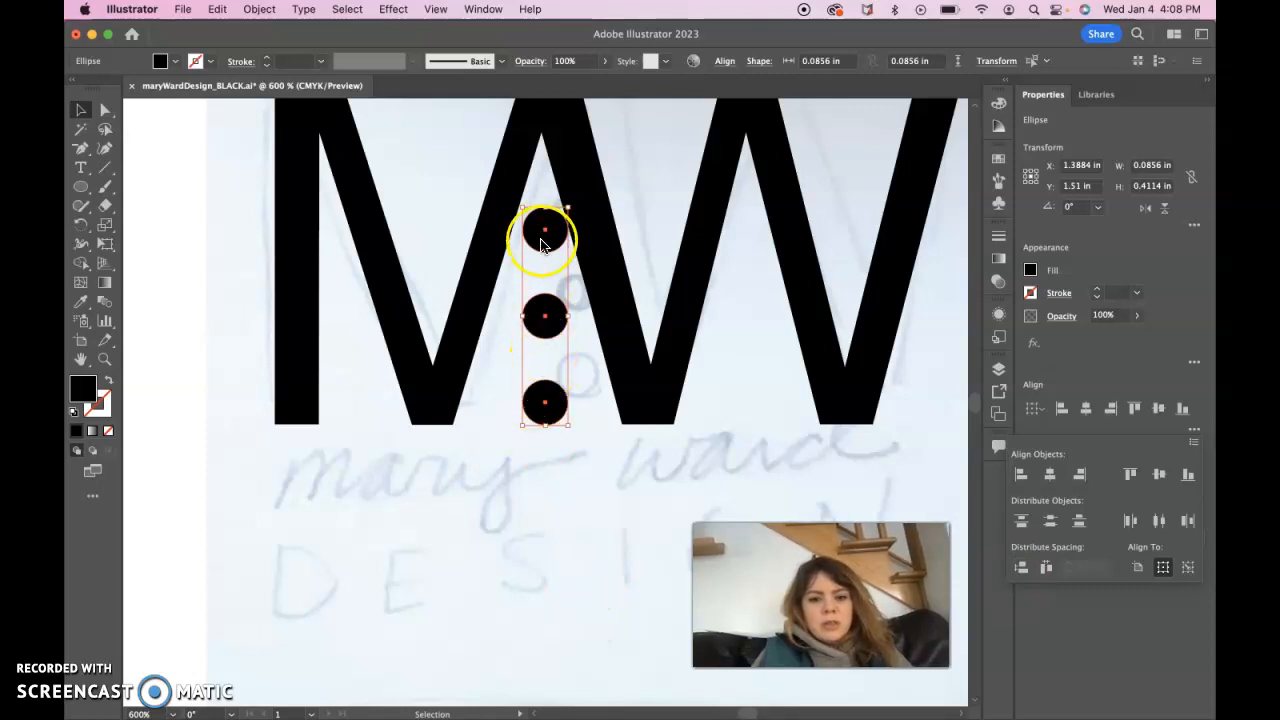
pyautogui.click(557, 493)
pyautogui.click(567, 523)
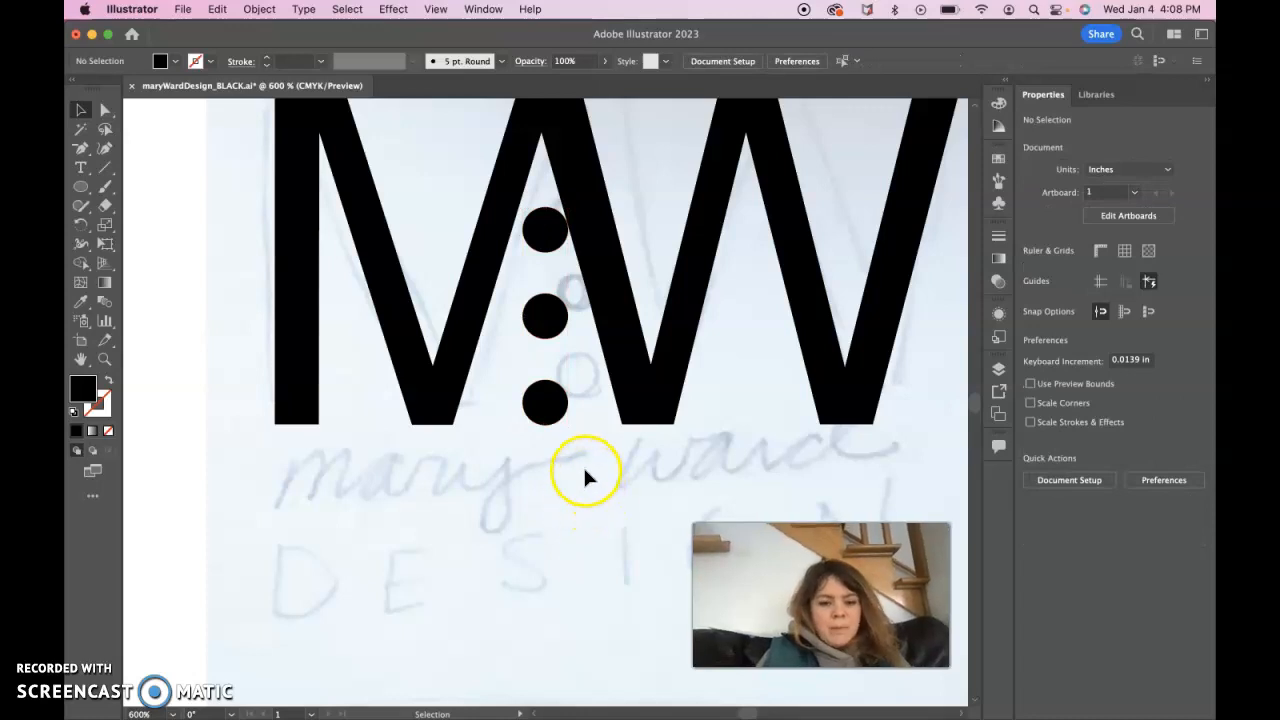
pyautogui.click(434, 12)
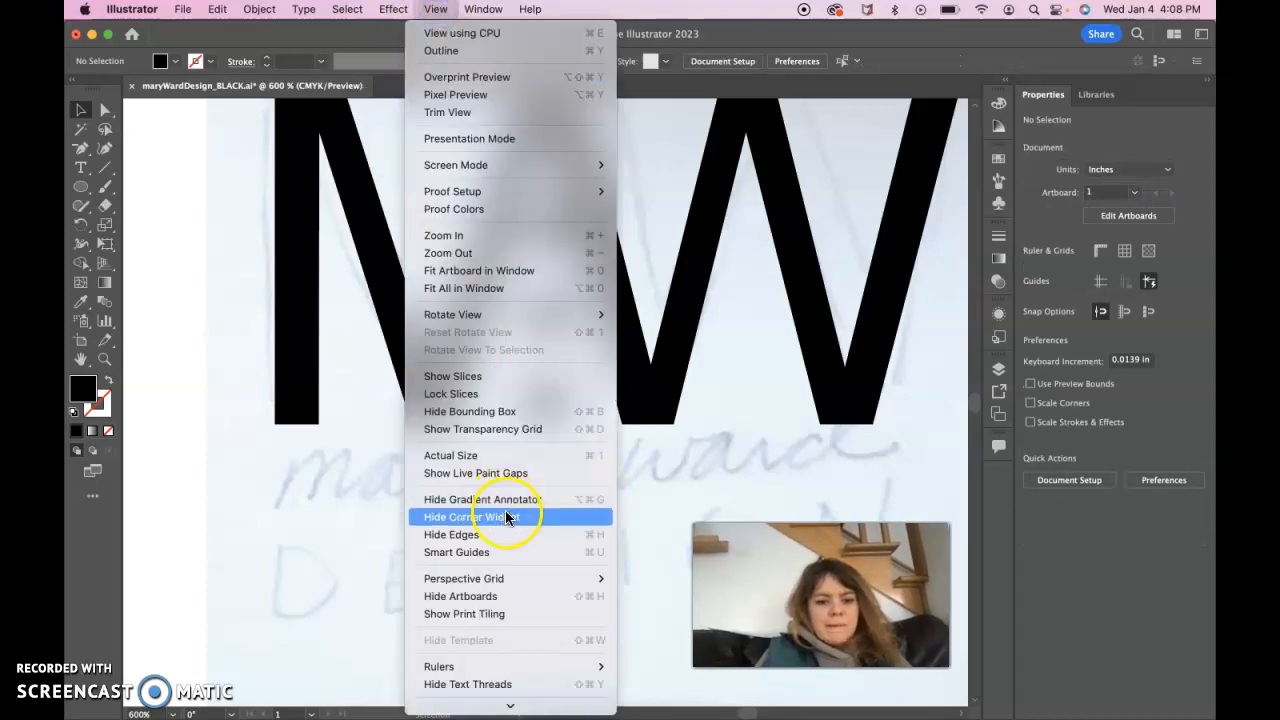
pyautogui.moveTo(510, 584)
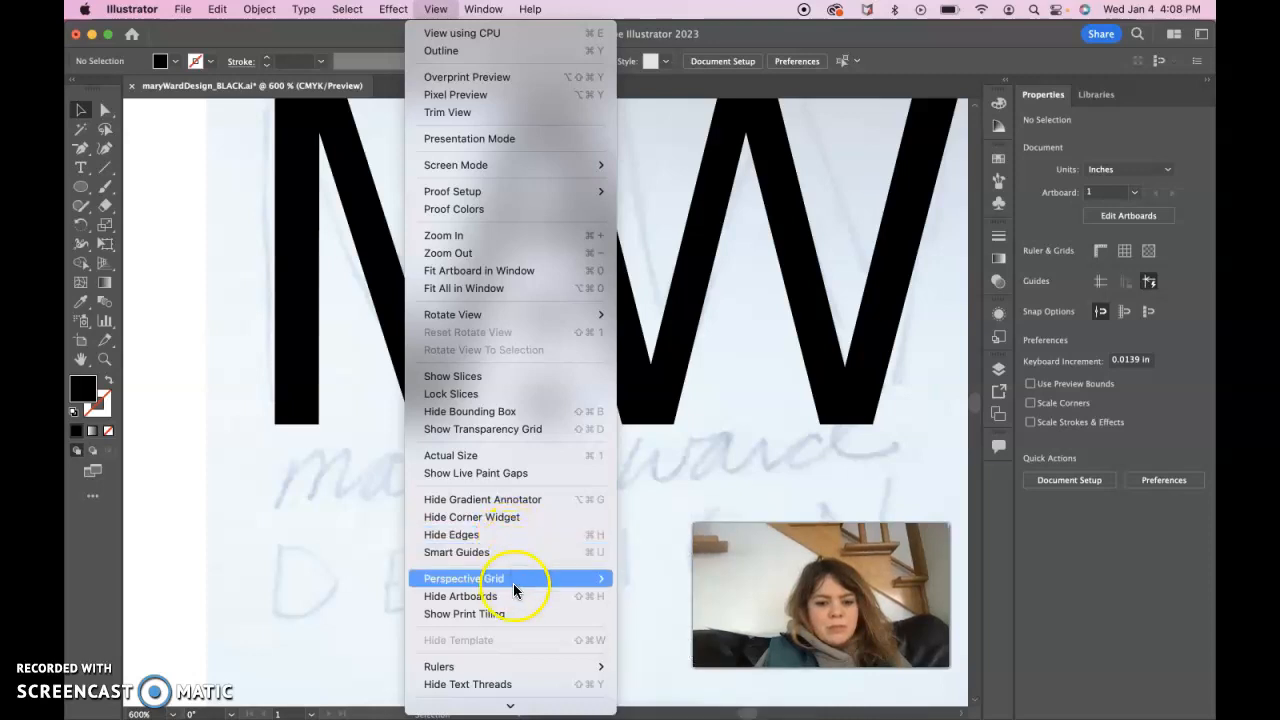
pyautogui.scroll(-3, 510, 490)
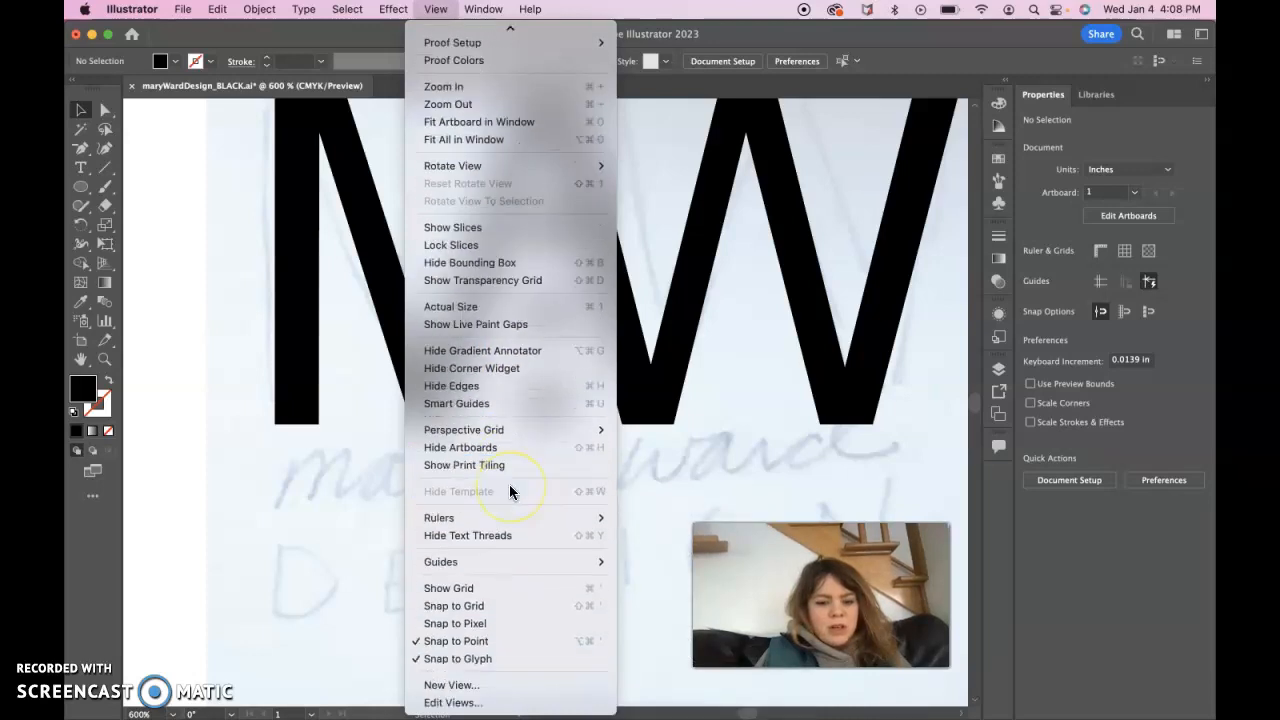
pyautogui.moveTo(515, 561)
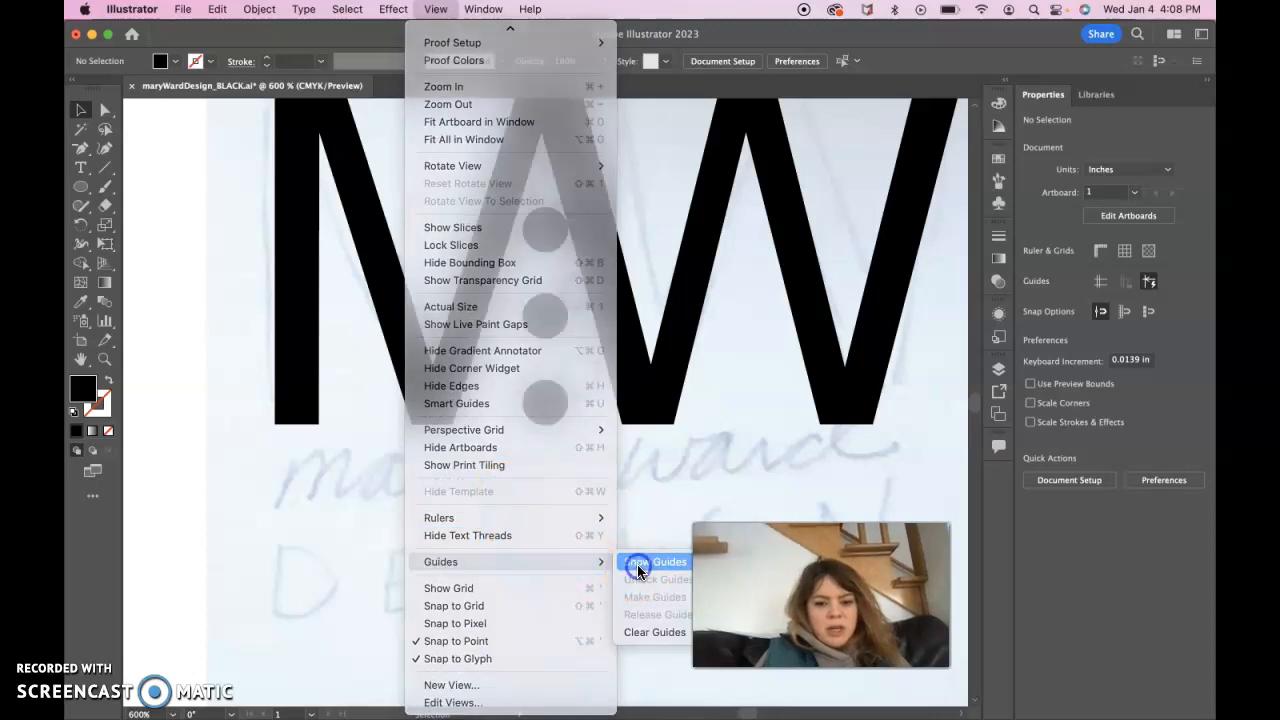
pyautogui.click(637, 564)
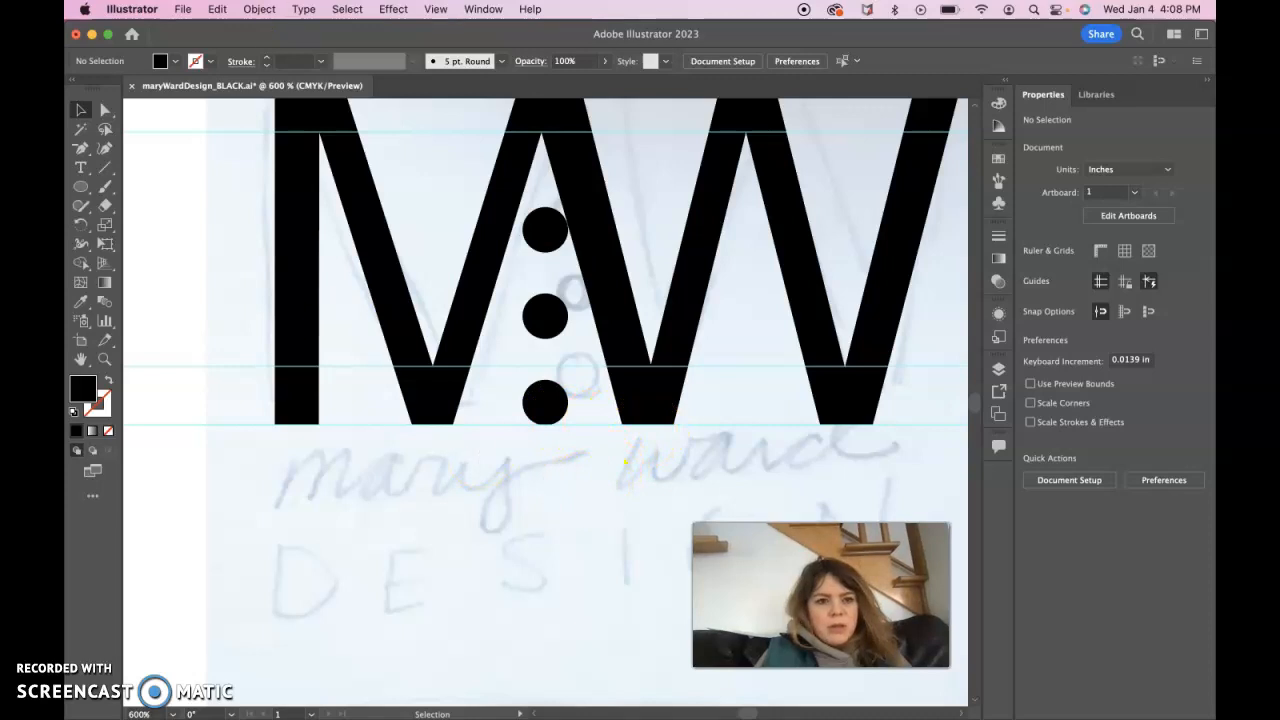
pyautogui.click(435, 9)
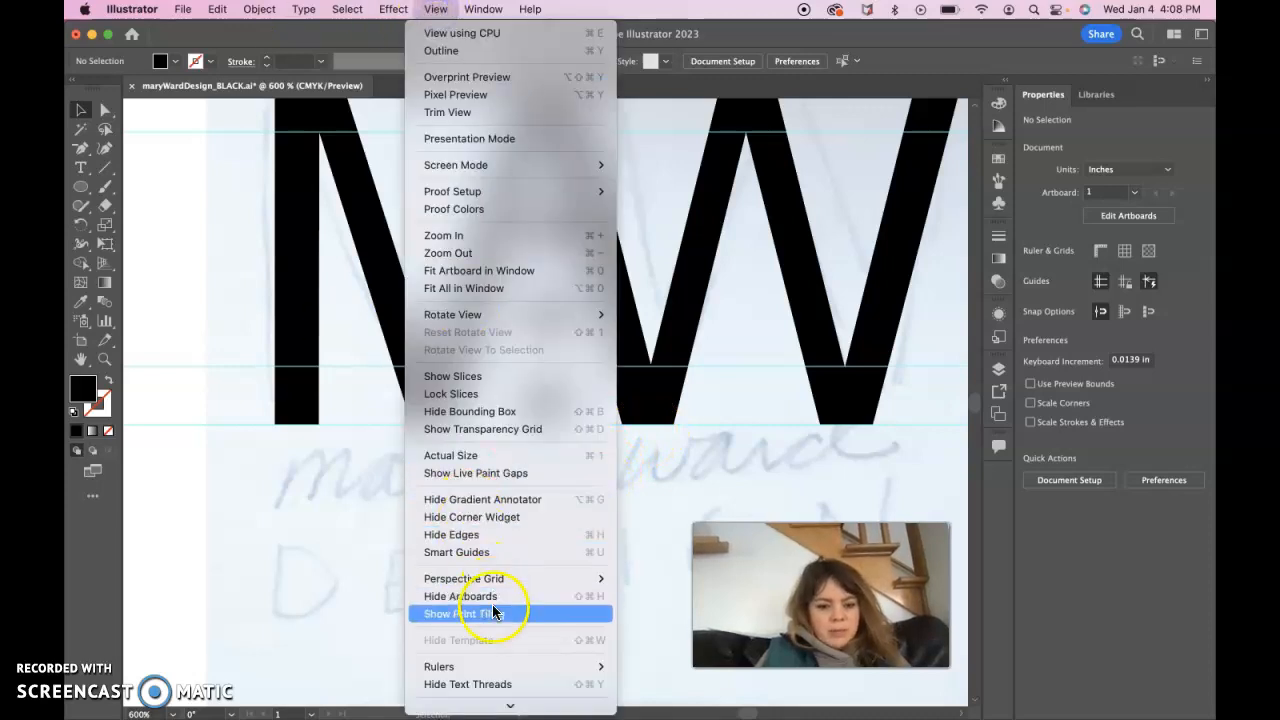
pyautogui.scroll(-3, 492, 612)
pyautogui.moveTo(491, 563)
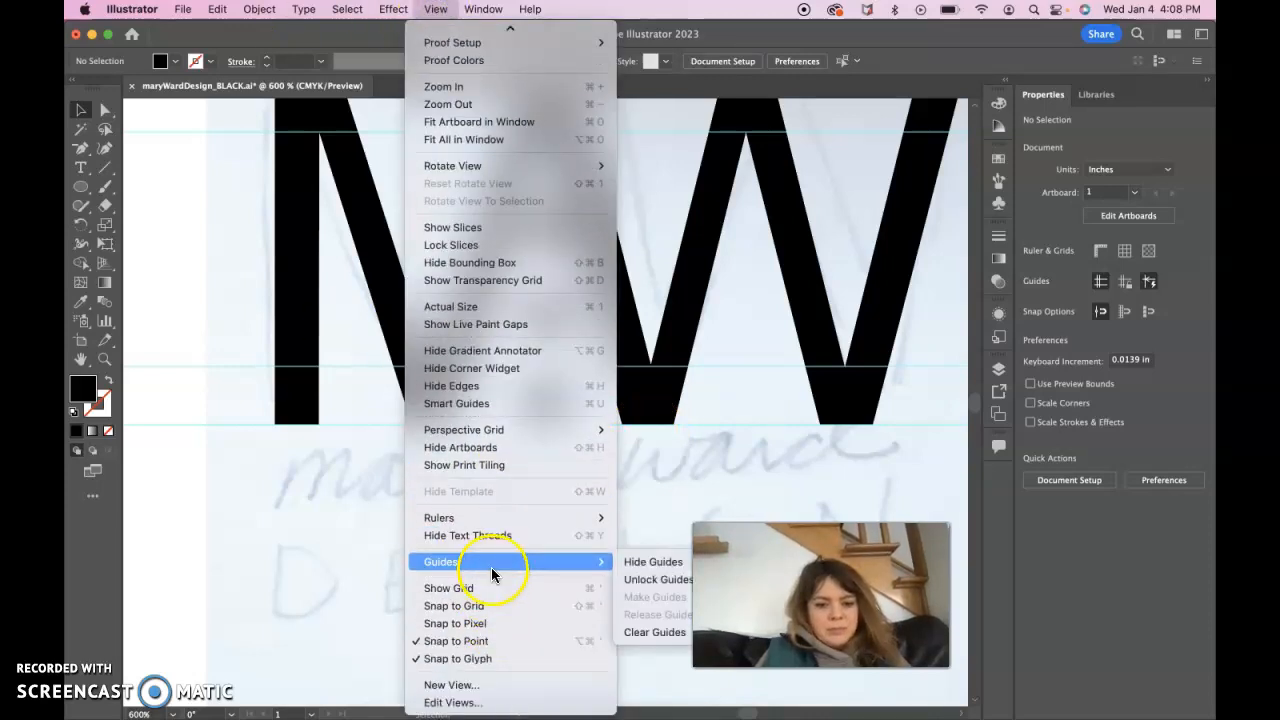
pyautogui.click(639, 568)
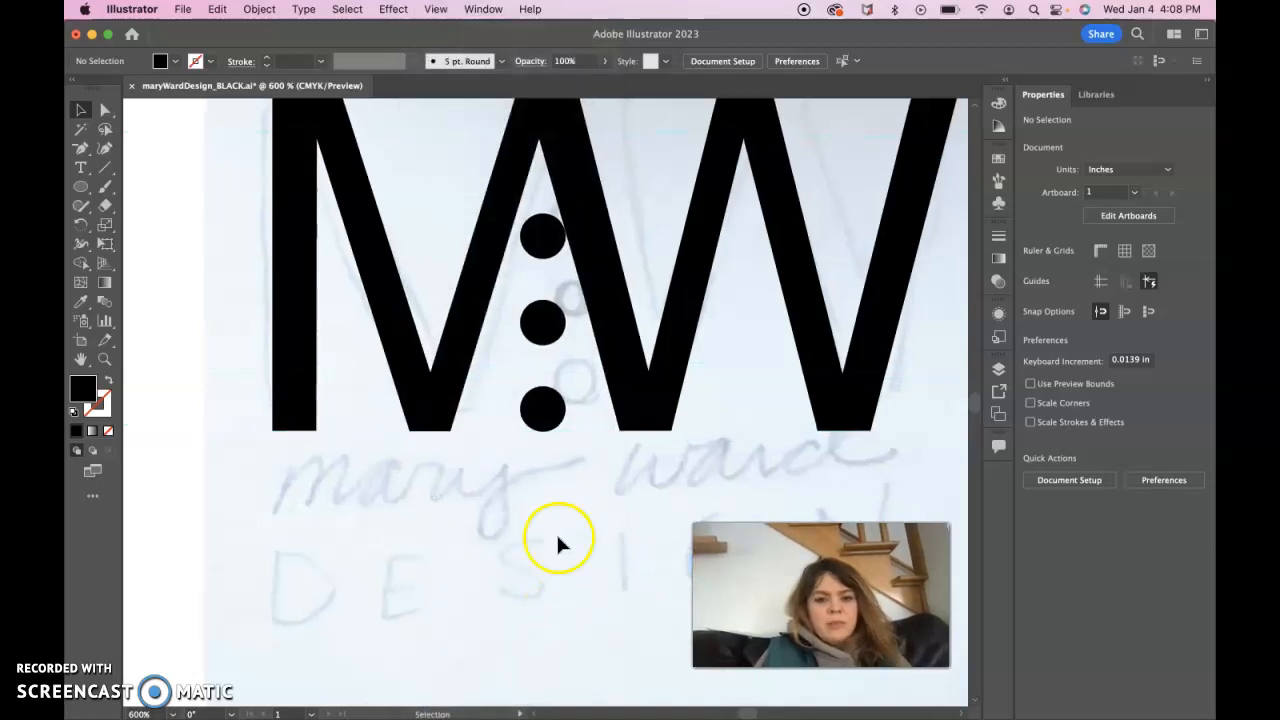
# Select the three dots, nudge them left, and group them with Cmd+G.
pyautogui.click(543, 410)
pyautogui.keyDown('shift'); pyautogui.click(545, 322); pyautogui.keyUp('shift')
pyautogui.keyDown('shift'); pyautogui.click(549, 245); pyautogui.keyUp('shift')
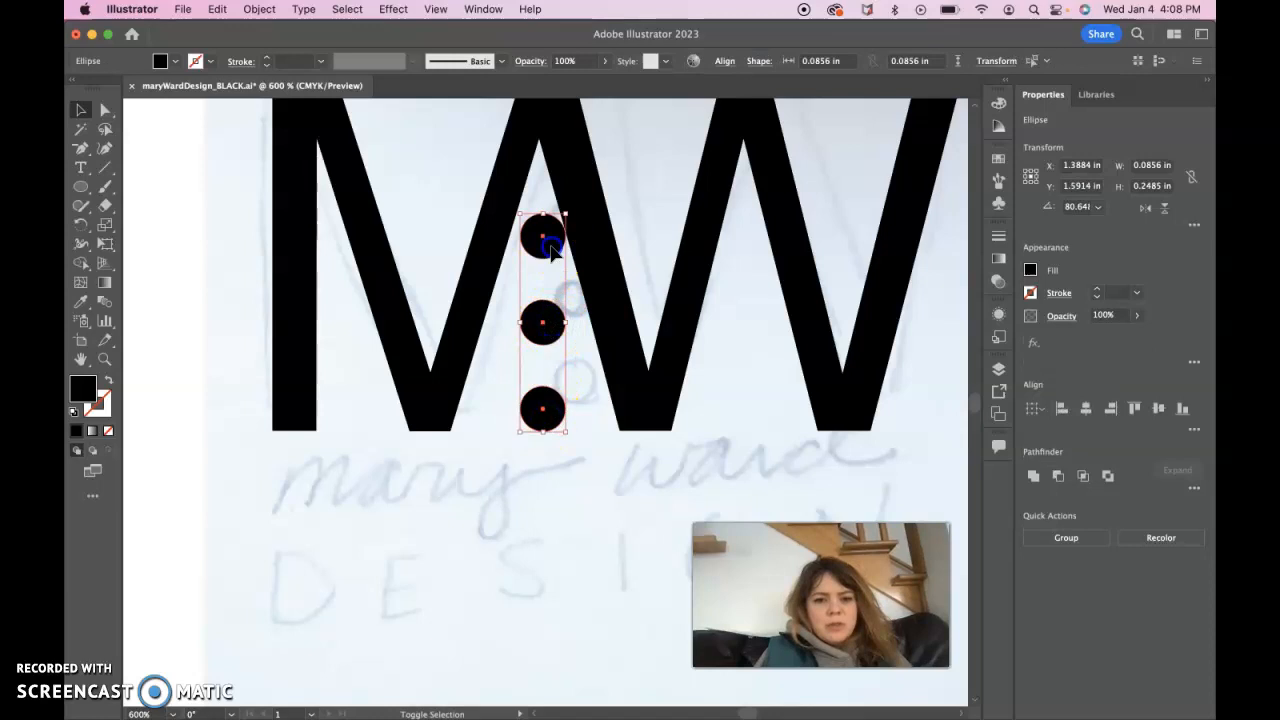
pyautogui.press('Left')
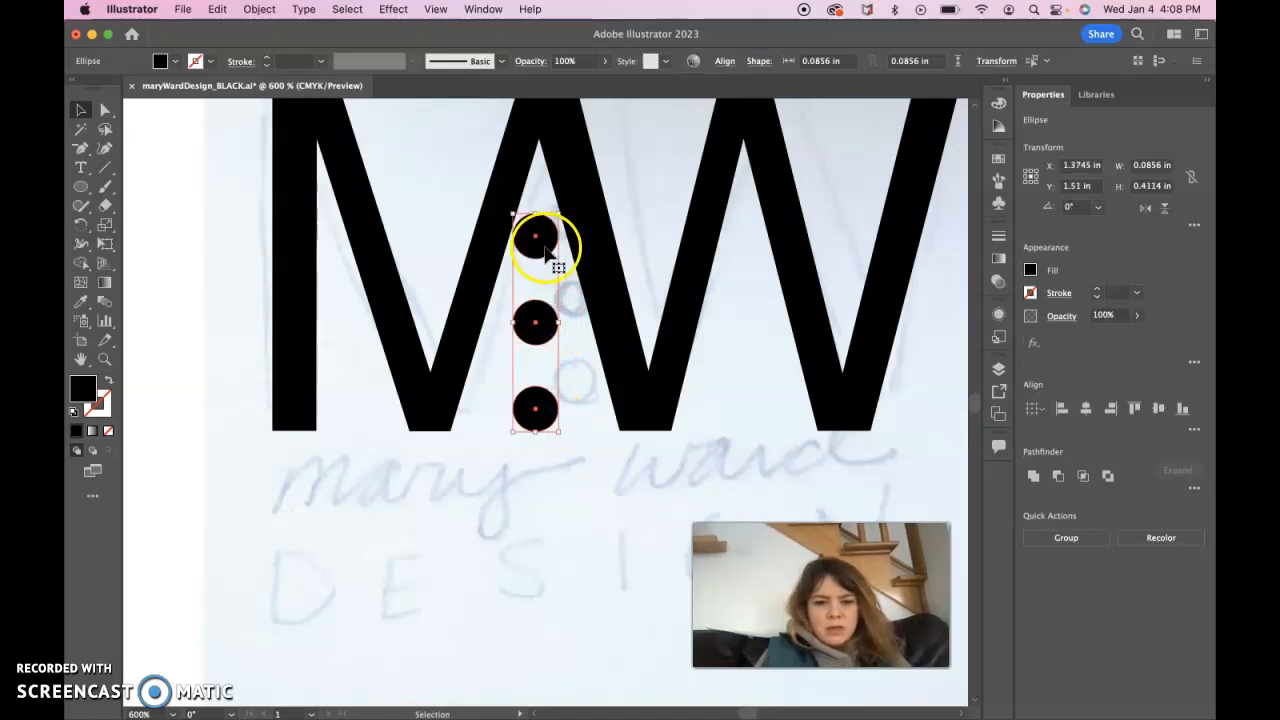
pyautogui.keyDown('shift'); pyautogui.click(548, 232); pyautogui.keyUp('shift')
pyautogui.keyDown('shift'); pyautogui.click(547, 234); pyautogui.keyUp('shift')
pyautogui.click(1067, 541)
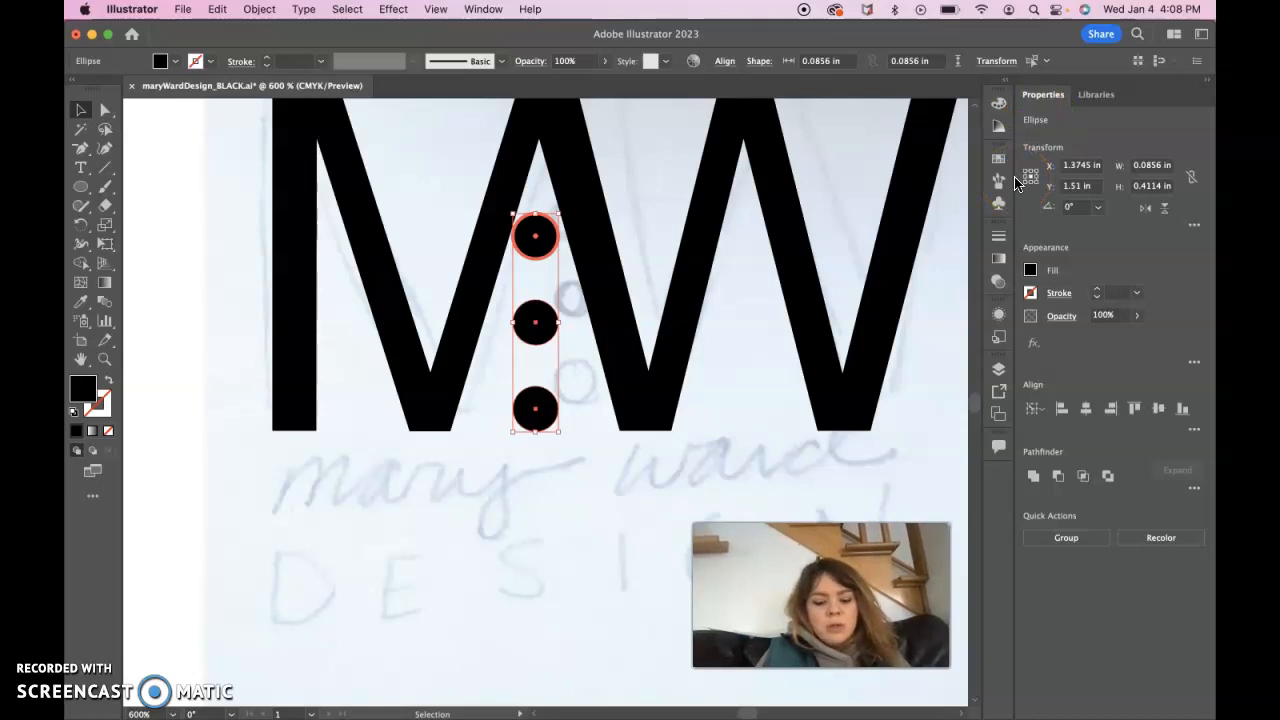
pyautogui.press('super+g')
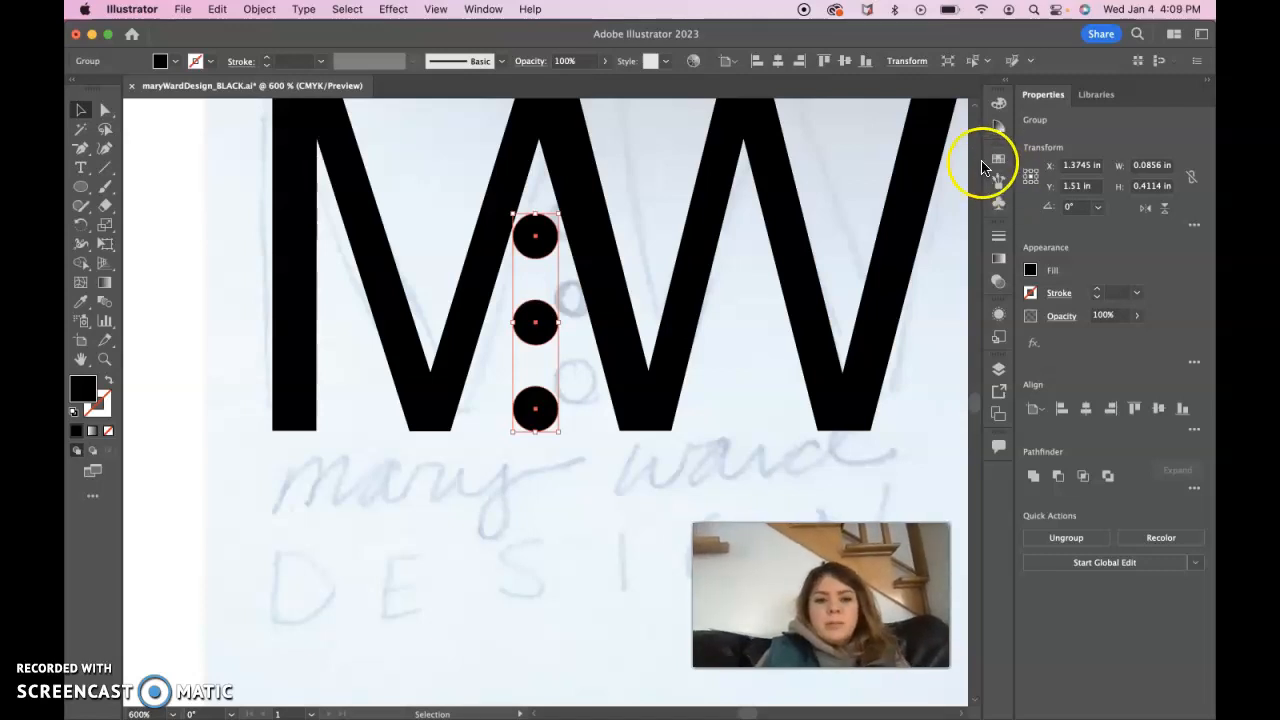
# Shift the dot group slightly right, deselect, and zoom out to view the whole logo.
pyautogui.moveTo(540, 232); pyautogui.dragTo(544, 227)
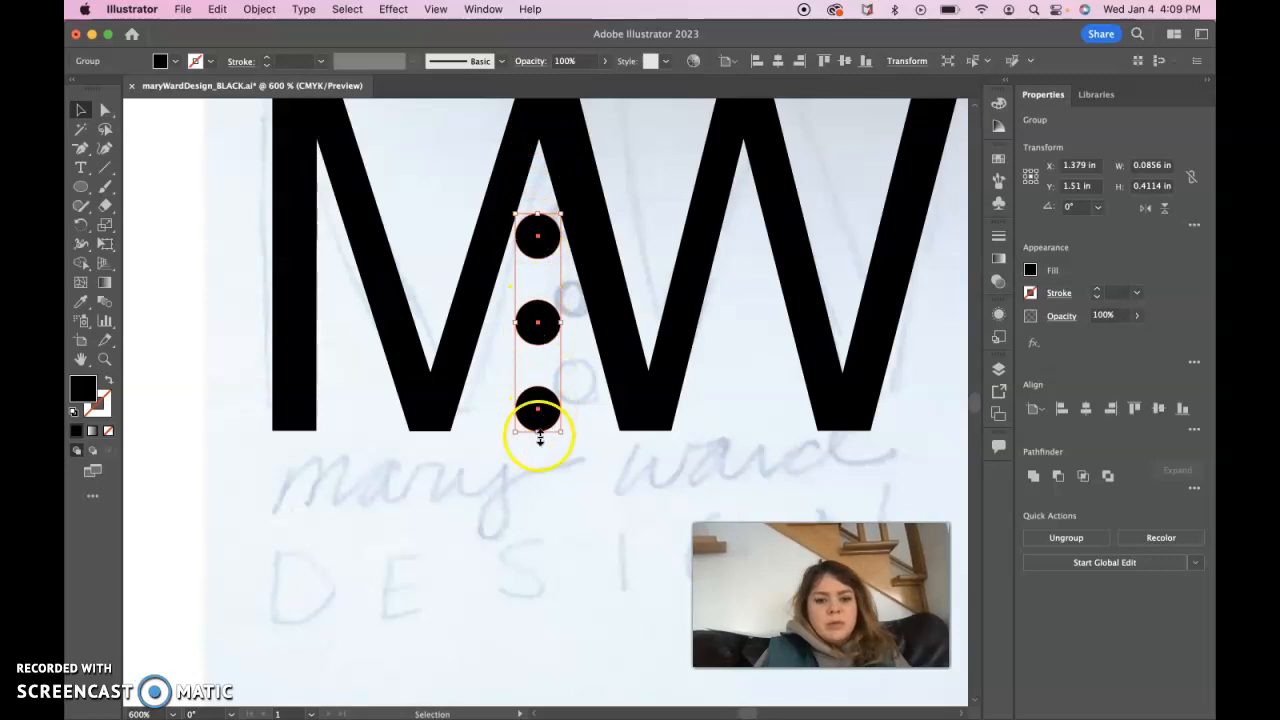
pyautogui.click(548, 507)
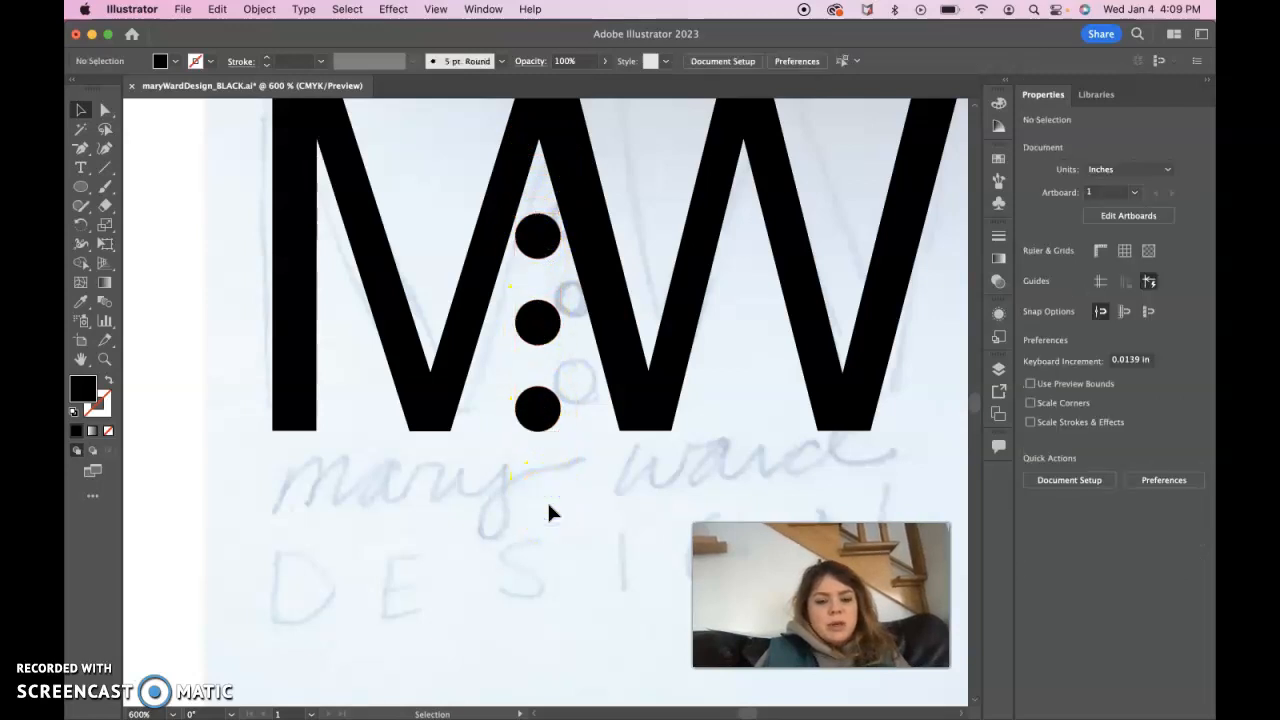
pyautogui.press('super+minus')
pyautogui.press('super+minus')
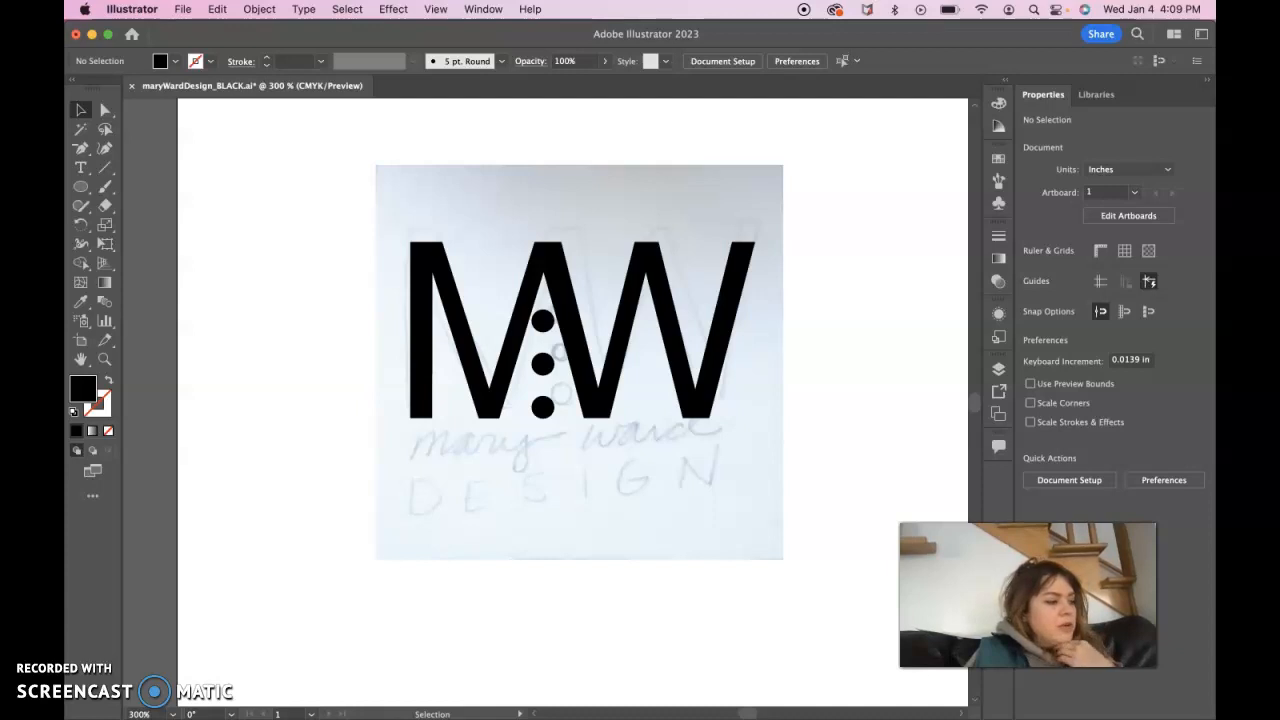
# Create a text box over the sketched lettering containing the word 'design'.
pyautogui.click(81, 167)
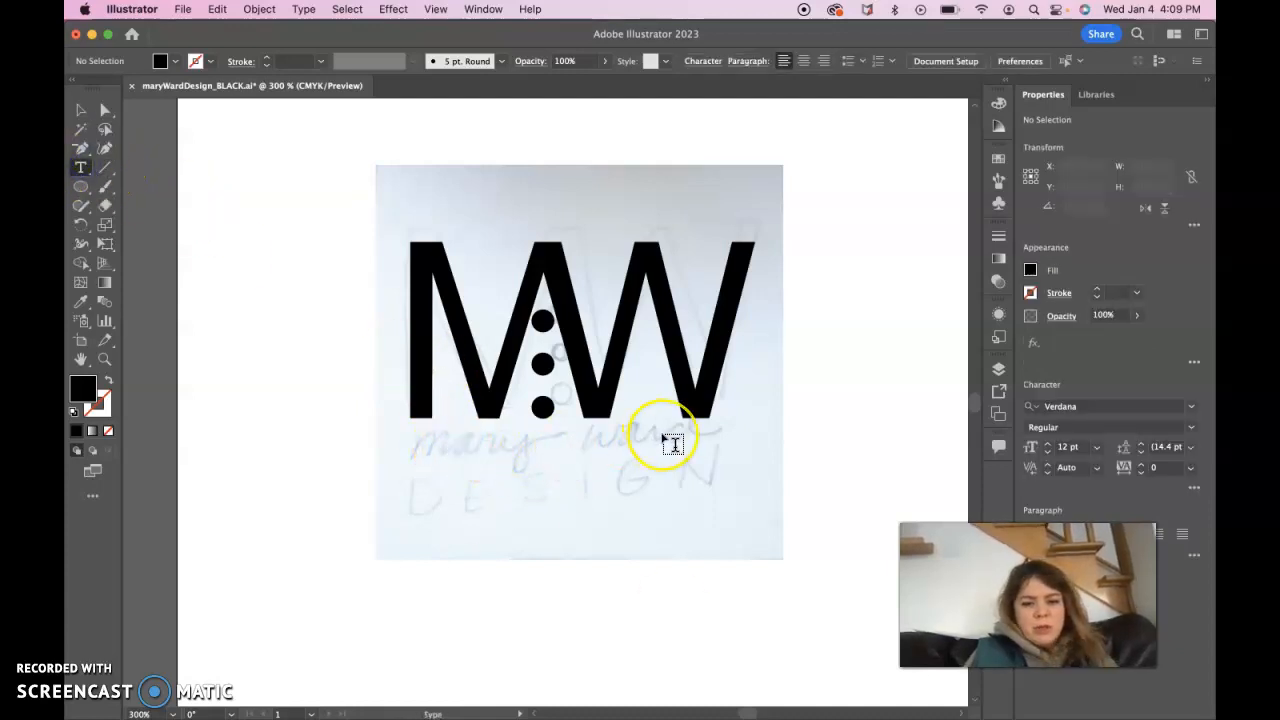
pyautogui.moveTo(409, 432); pyautogui.dragTo(722, 517)
pyautogui.write('DESIGN')
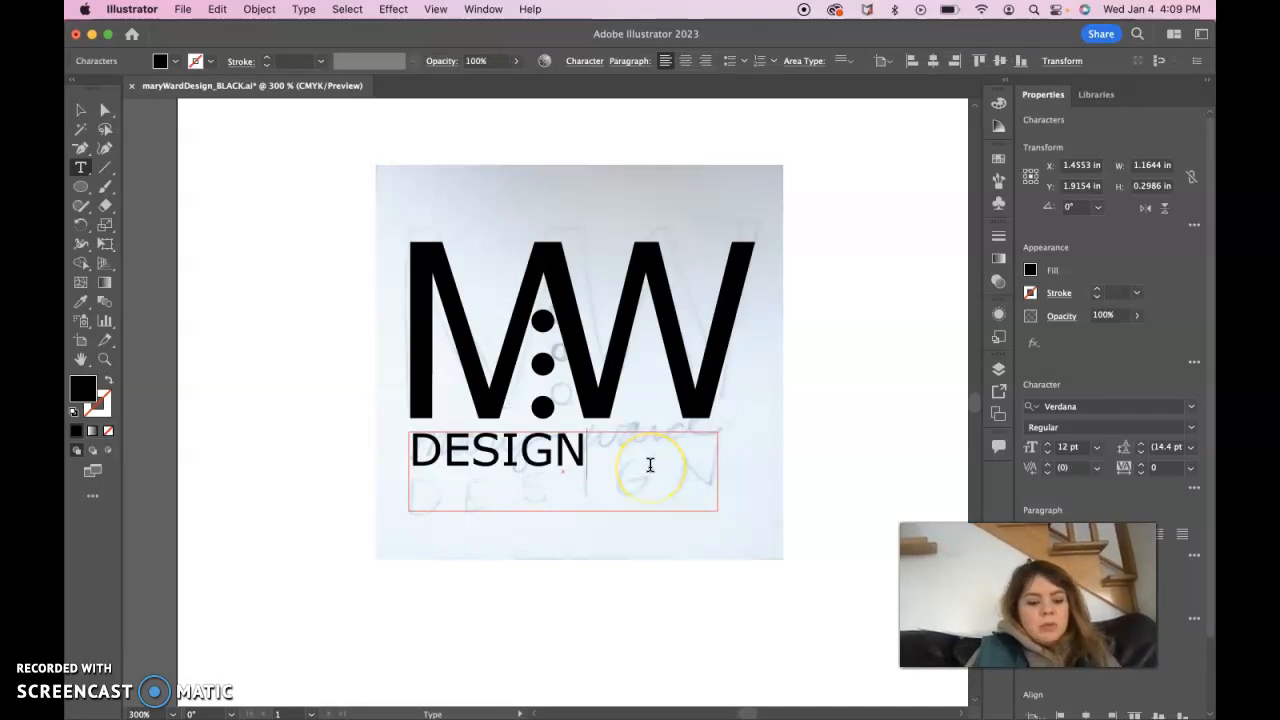
pyautogui.click(623, 459)
pyautogui.press('BackSpace')
pyautogui.press('BackSpace')
pyautogui.press('BackSpace')
pyautogui.press('BackSpace')
pyautogui.press('BackSpace')
pyautogui.press('BackSpace')
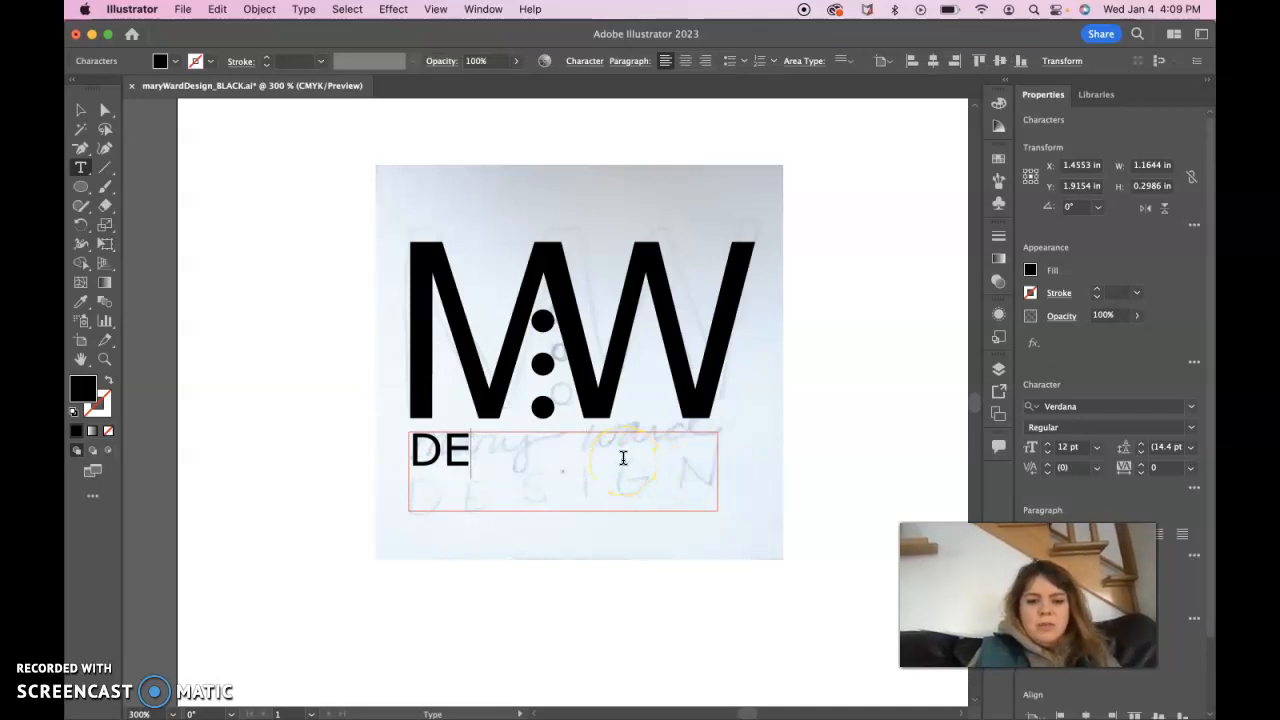
pyautogui.write('design')
# Select the word and apply All Caps so it reads DESIGN.
pyautogui.moveTo(691, 437); pyautogui.dragTo(371, 449)
pyautogui.moveTo(1021, 595); pyautogui.dragTo(911, 596)
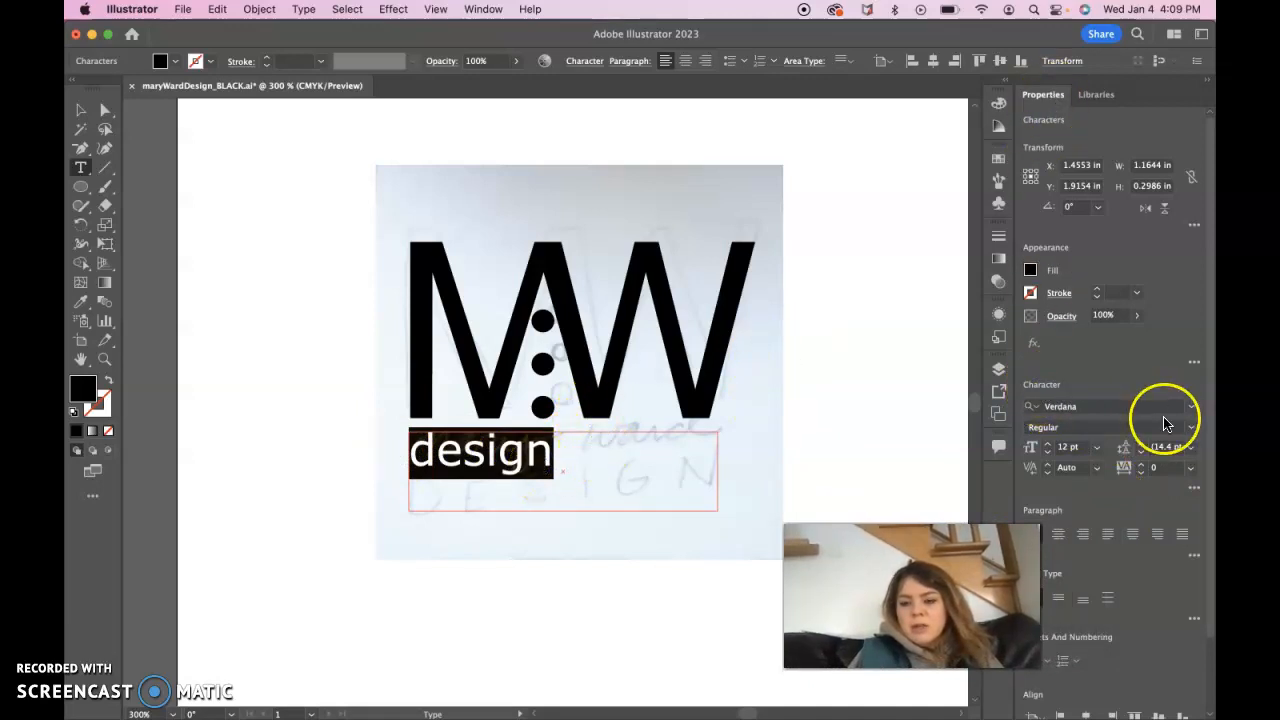
pyautogui.click(1194, 488)
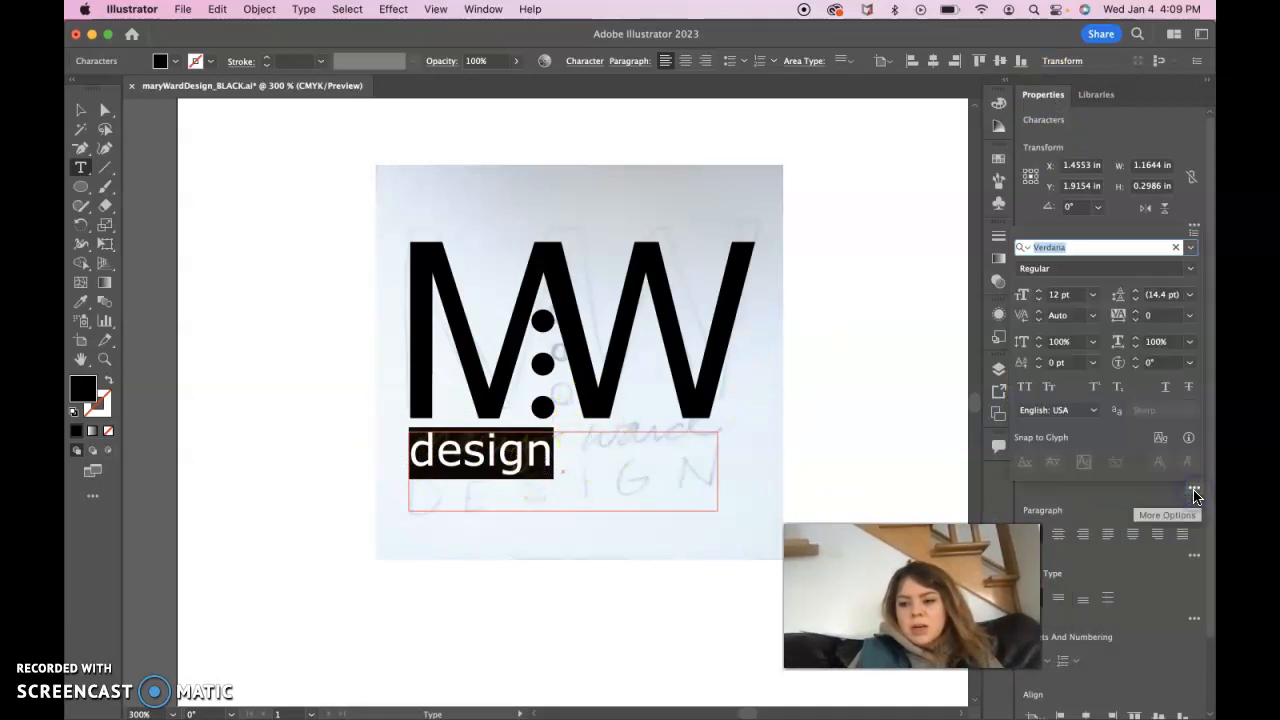
pyautogui.click(1024, 387)
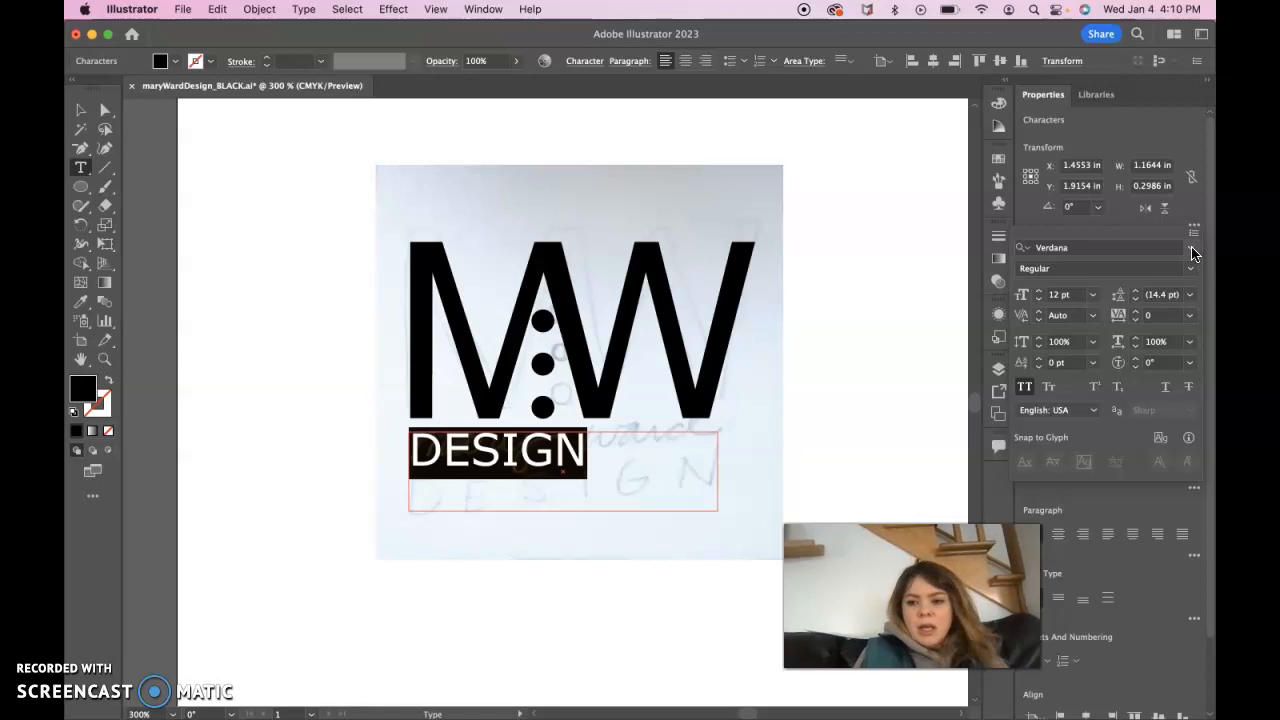
# Search 'aven' in the font field and set DESIGN to Avenir Medium.
pyautogui.click(1132, 248)
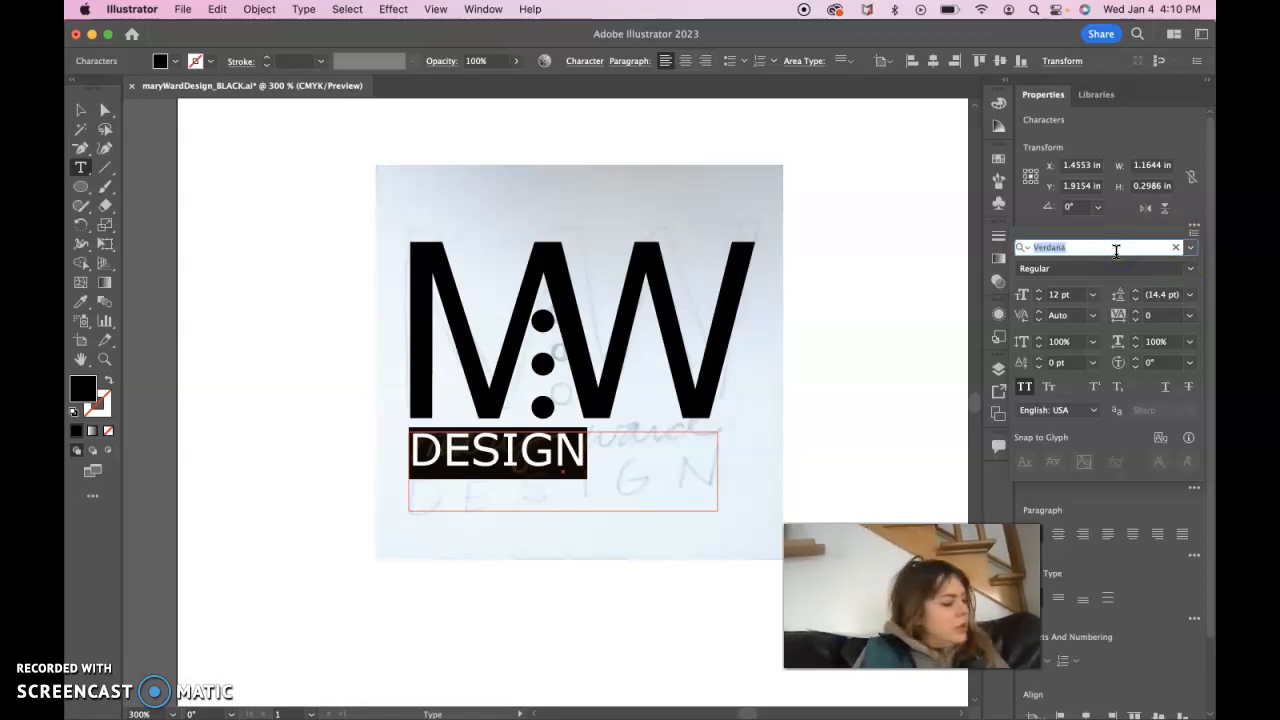
pyautogui.write('aven')
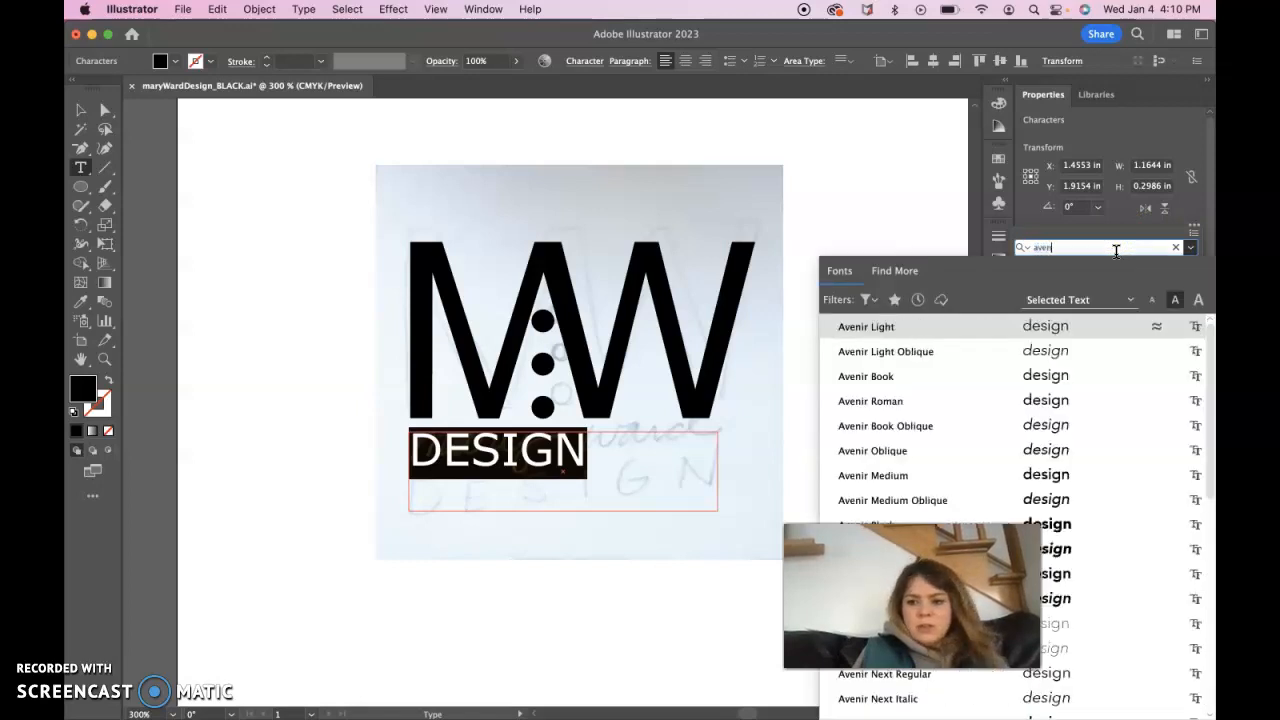
pyautogui.write('t')
pyautogui.press('BackSpace')
pyautogui.press('BackSpace')
pyautogui.press('BackSpace')
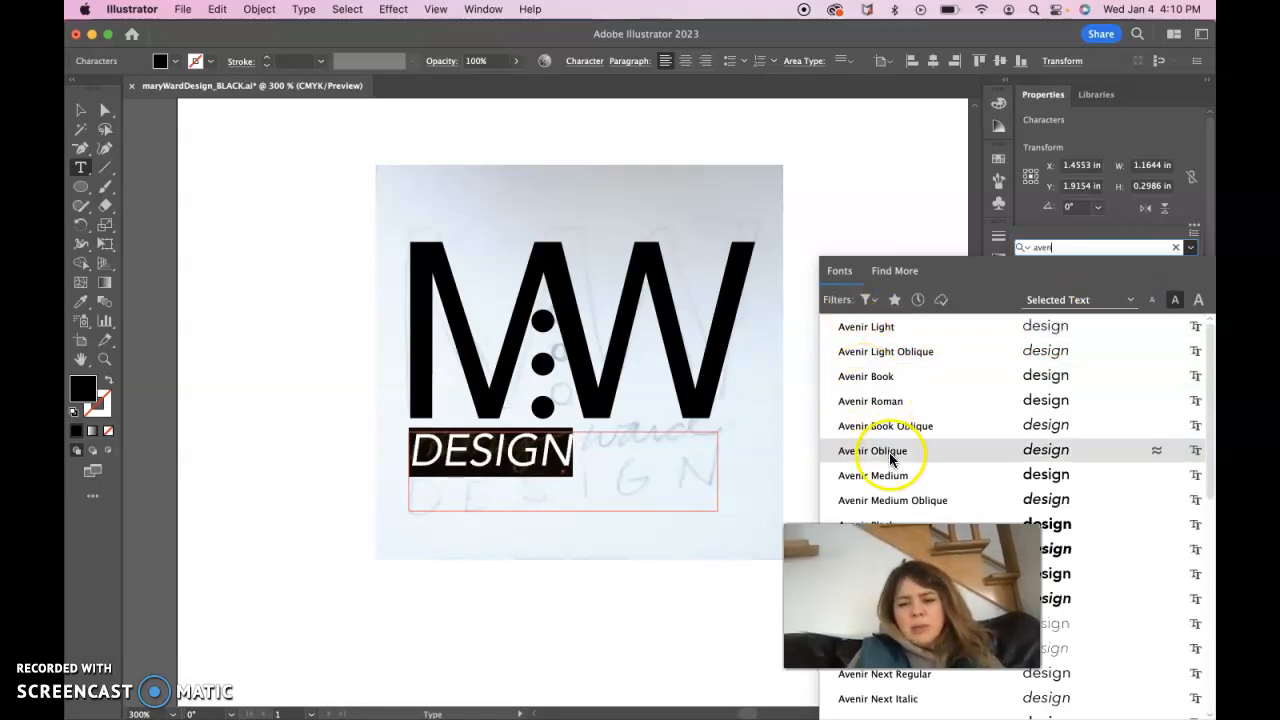
pyautogui.click(898, 478)
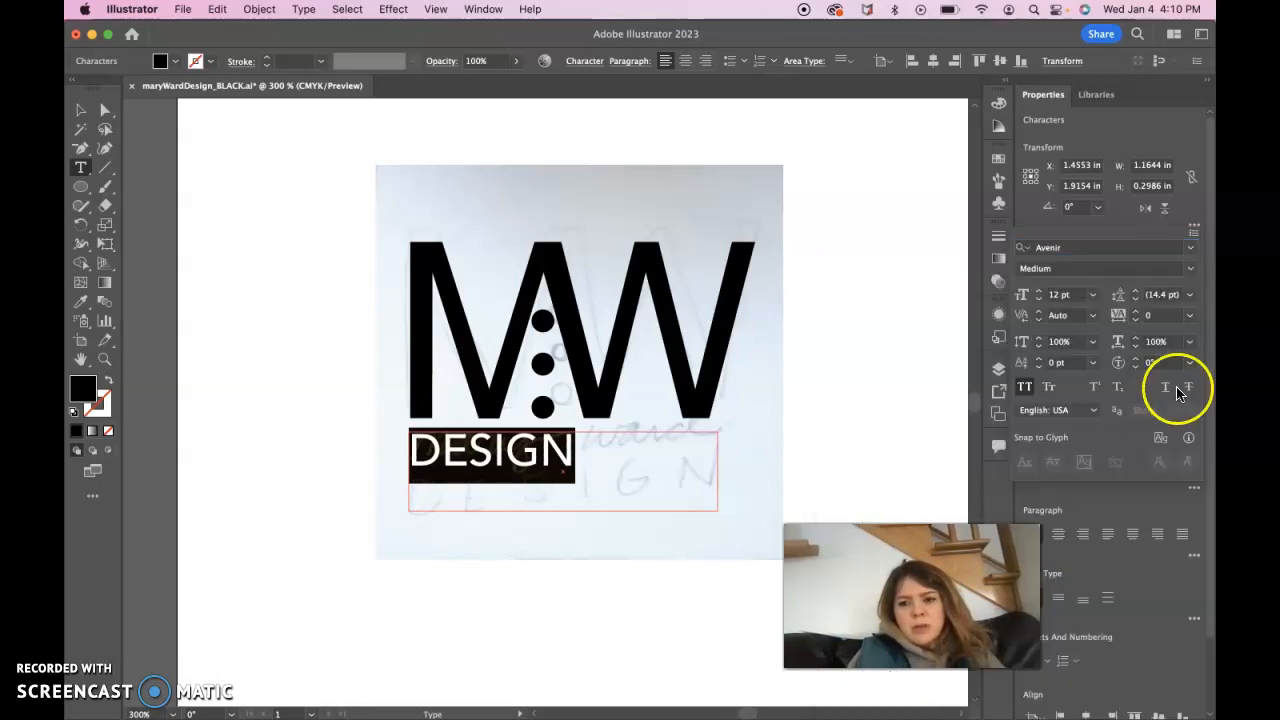
pyautogui.click(1078, 248)
pyautogui.click(1190, 248)
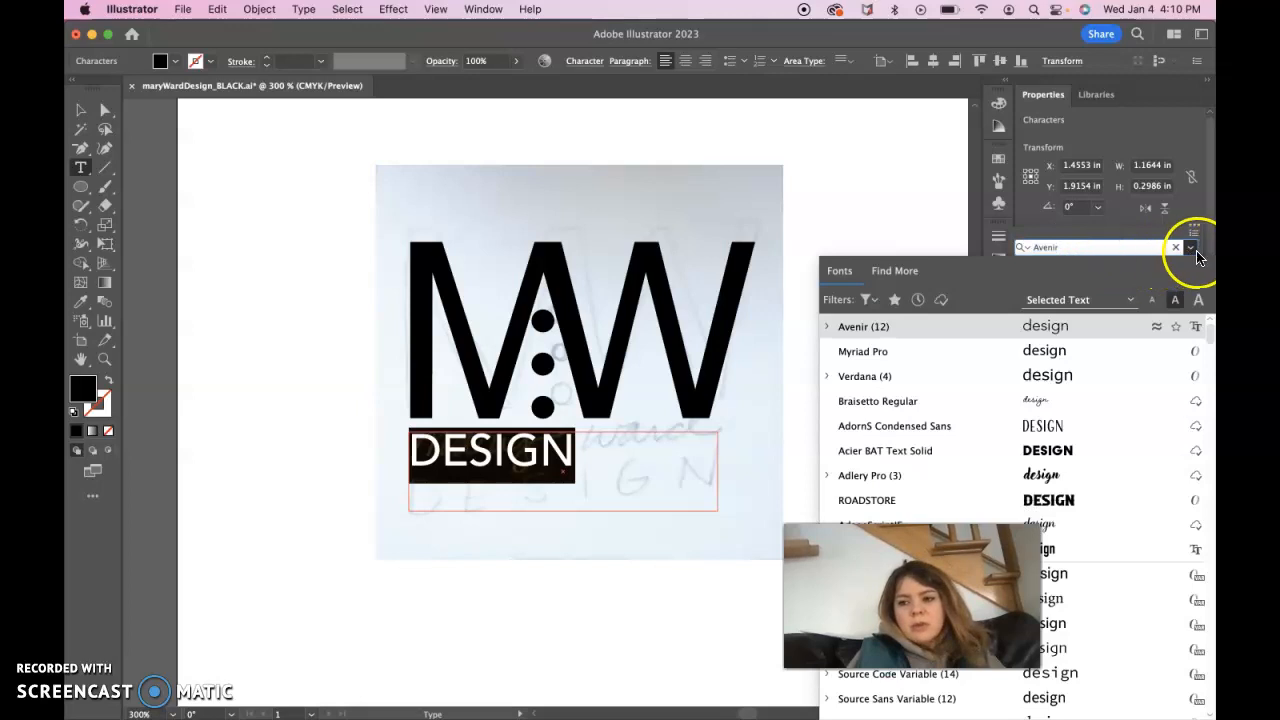
pyautogui.click(907, 203)
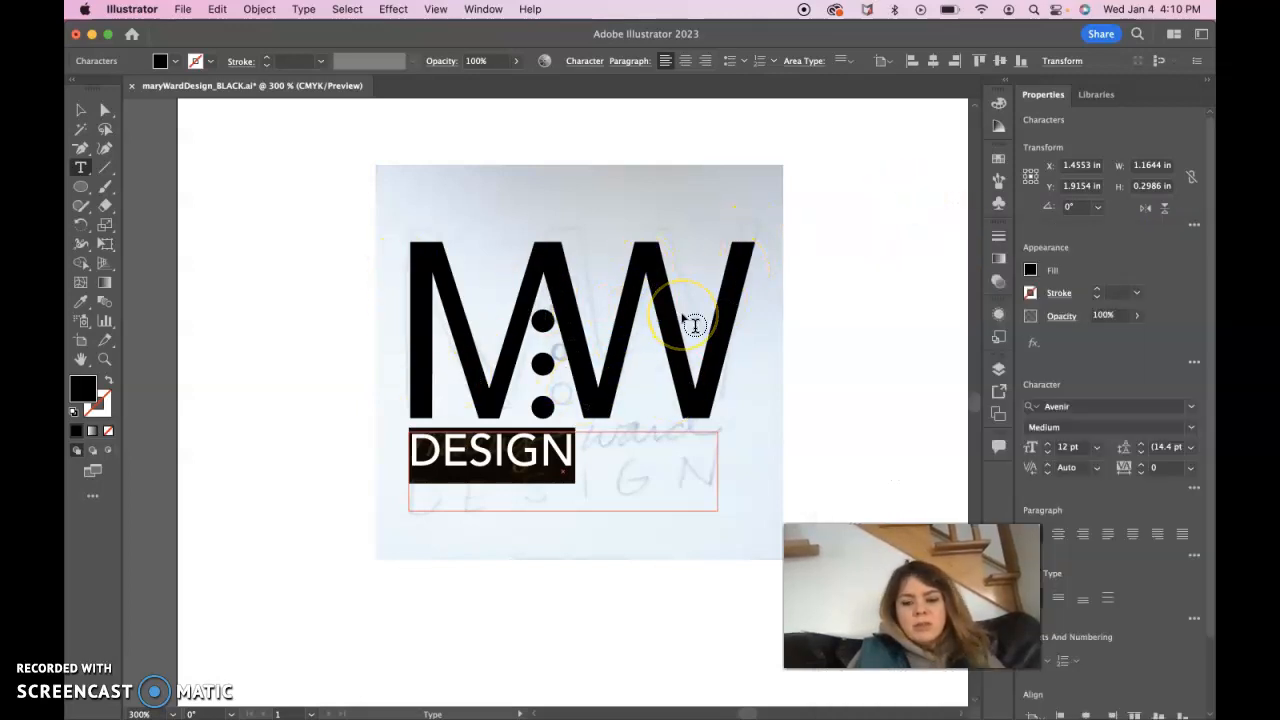
# Enlarge DESIGN to 14 pt and raise its tracking to 20.
pyautogui.click(1047, 444)
pyautogui.click(1047, 444)
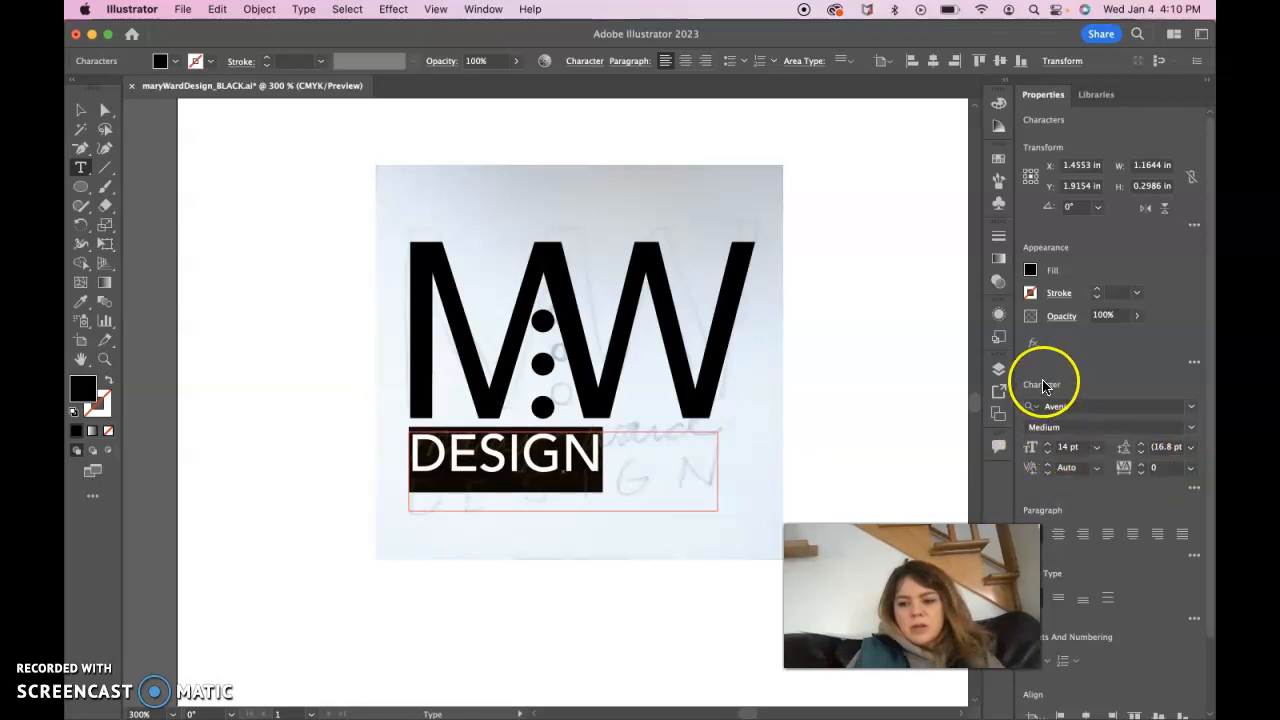
pyautogui.click(1197, 490)
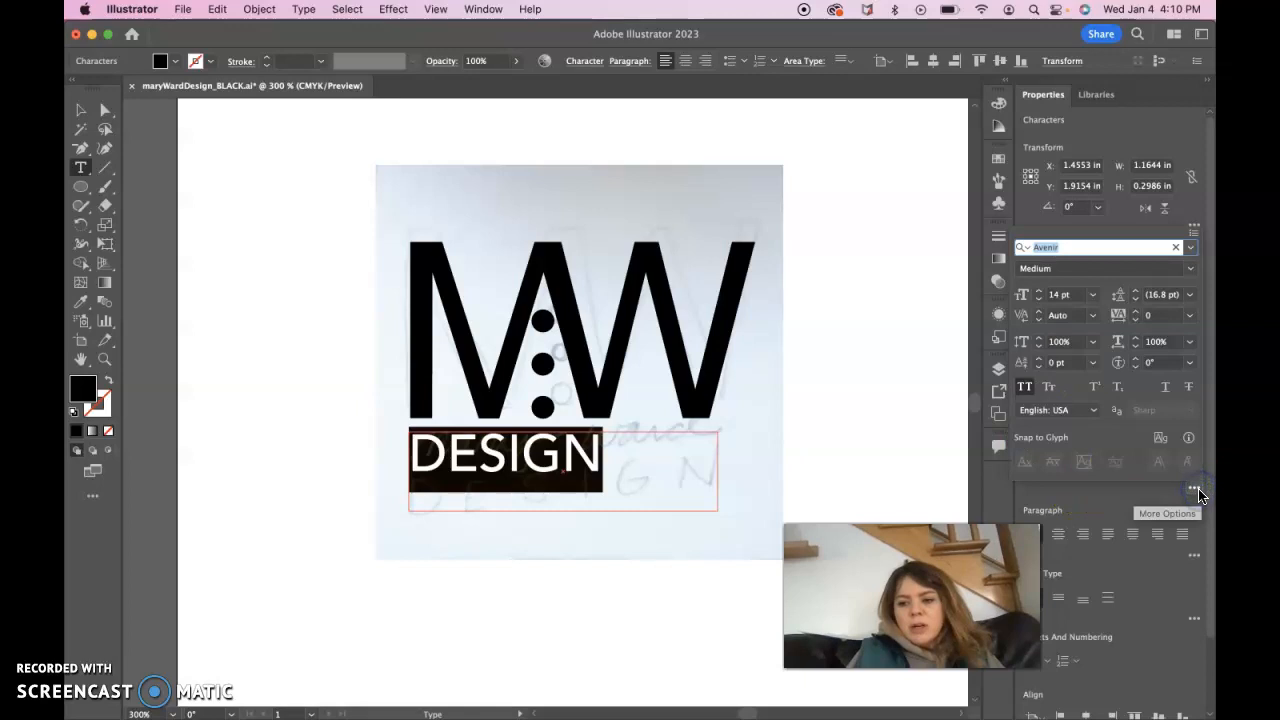
pyautogui.click(1136, 313)
pyautogui.click(1136, 313)
pyautogui.click(1136, 313)
pyautogui.click(1136, 313)
pyautogui.click(1136, 313)
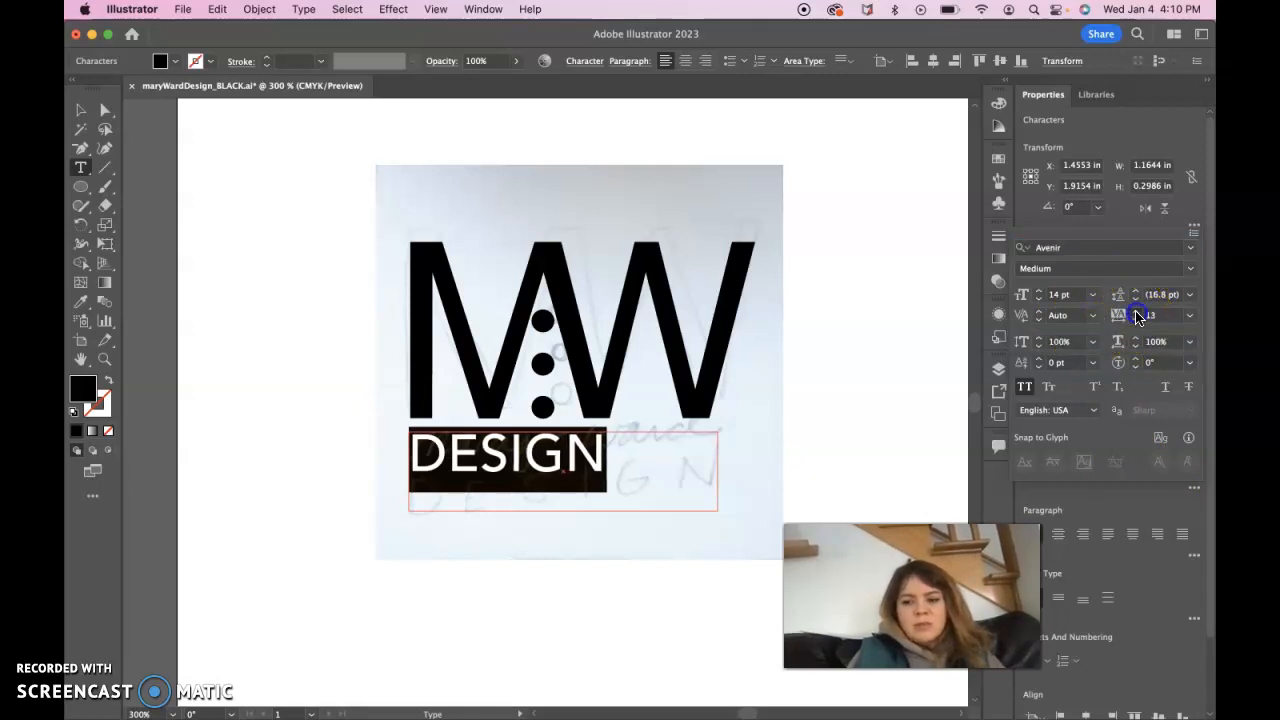
pyautogui.click(1136, 313)
# Try tracking values of 500 and settle on 300 for DESIGN.
pyautogui.click(1165, 316)
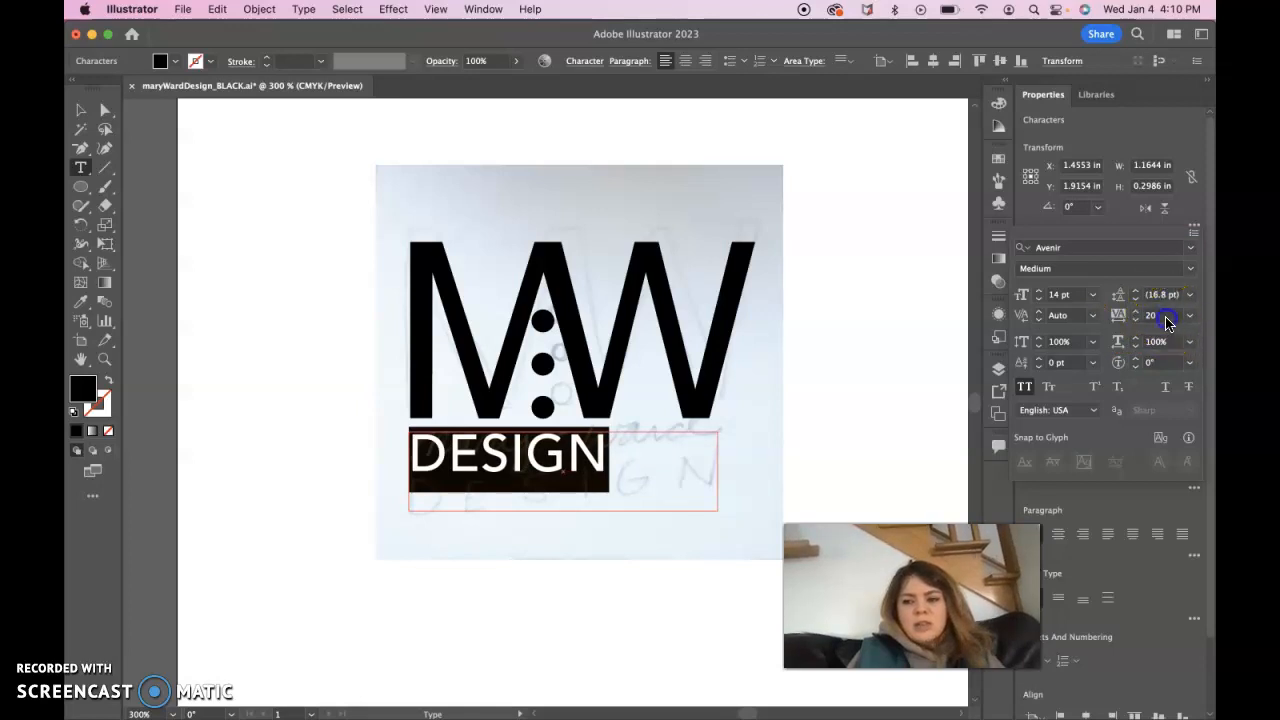
pyautogui.write('300')
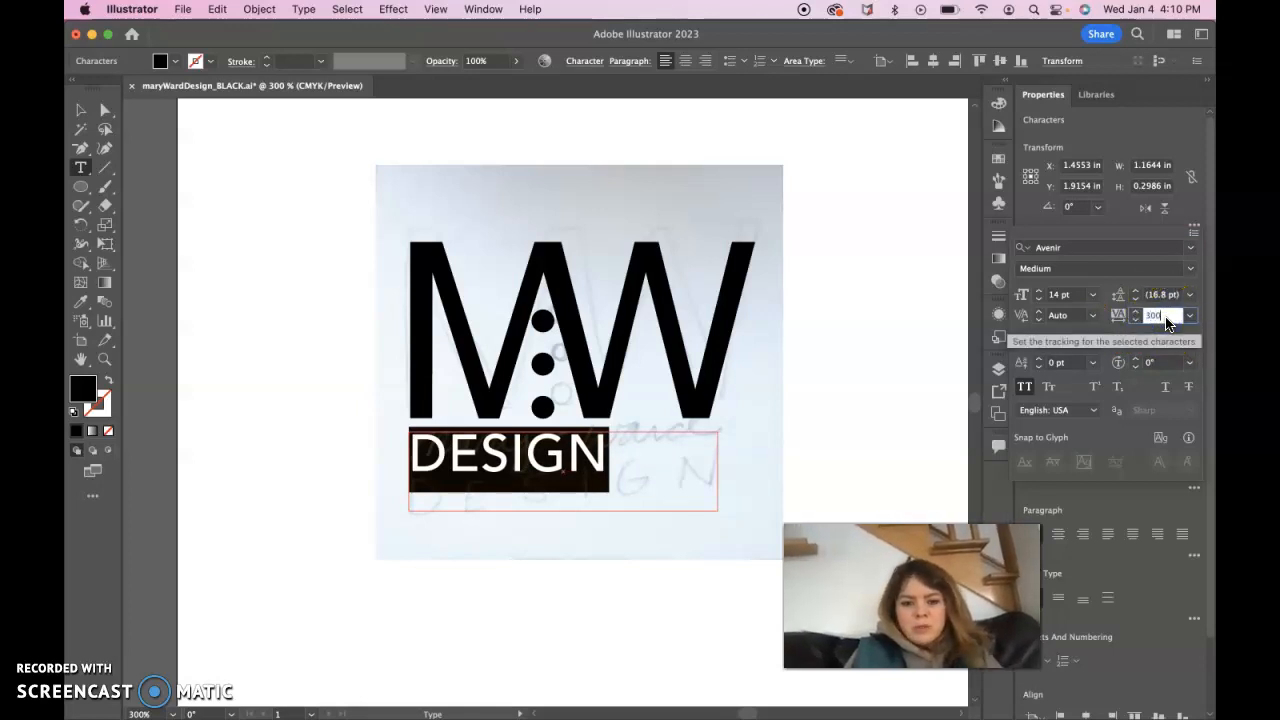
pyautogui.click(1164, 316)
pyautogui.doubleClick(1162, 315)
pyautogui.write('500')
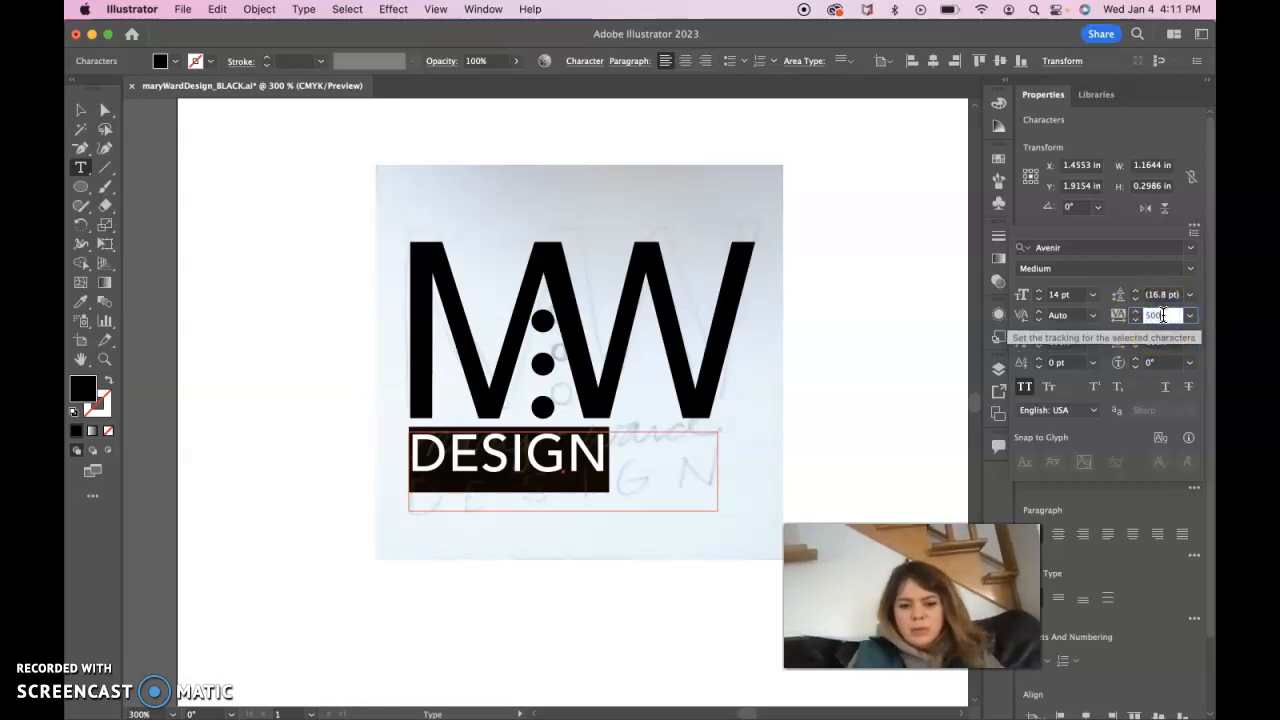
pyautogui.click(905, 334)
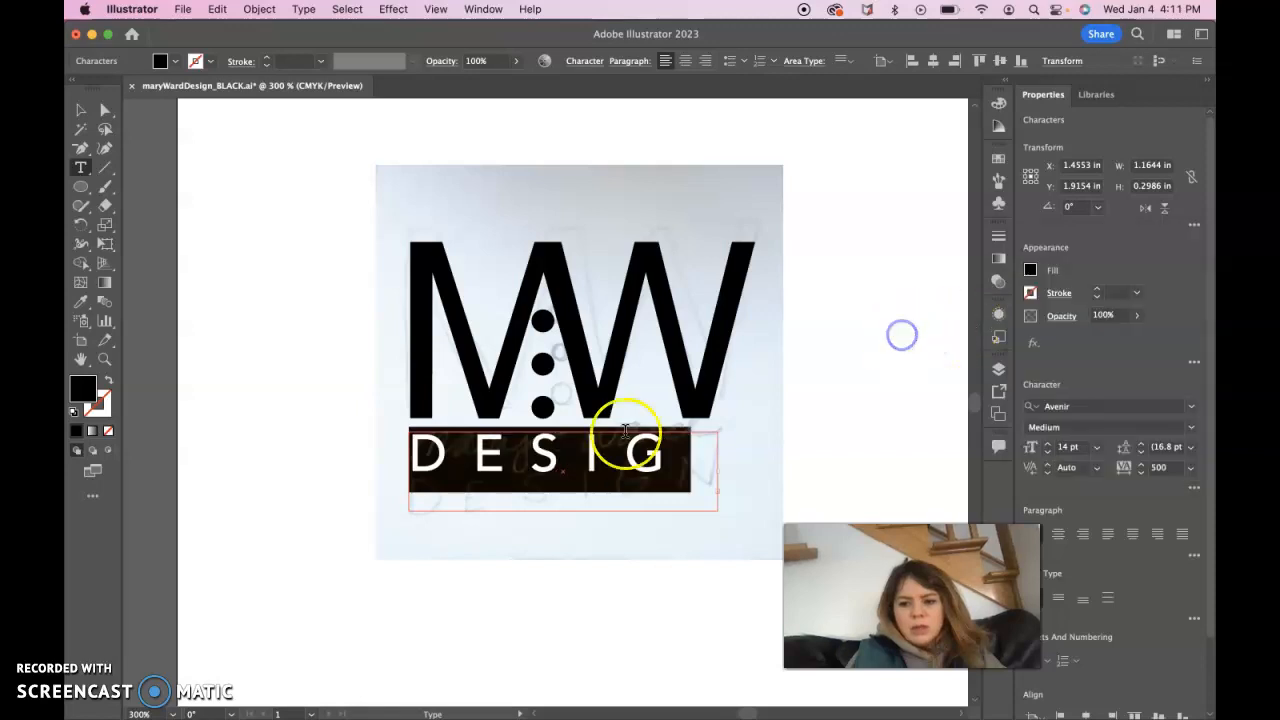
pyautogui.click(1190, 467)
pyautogui.click(1168, 467)
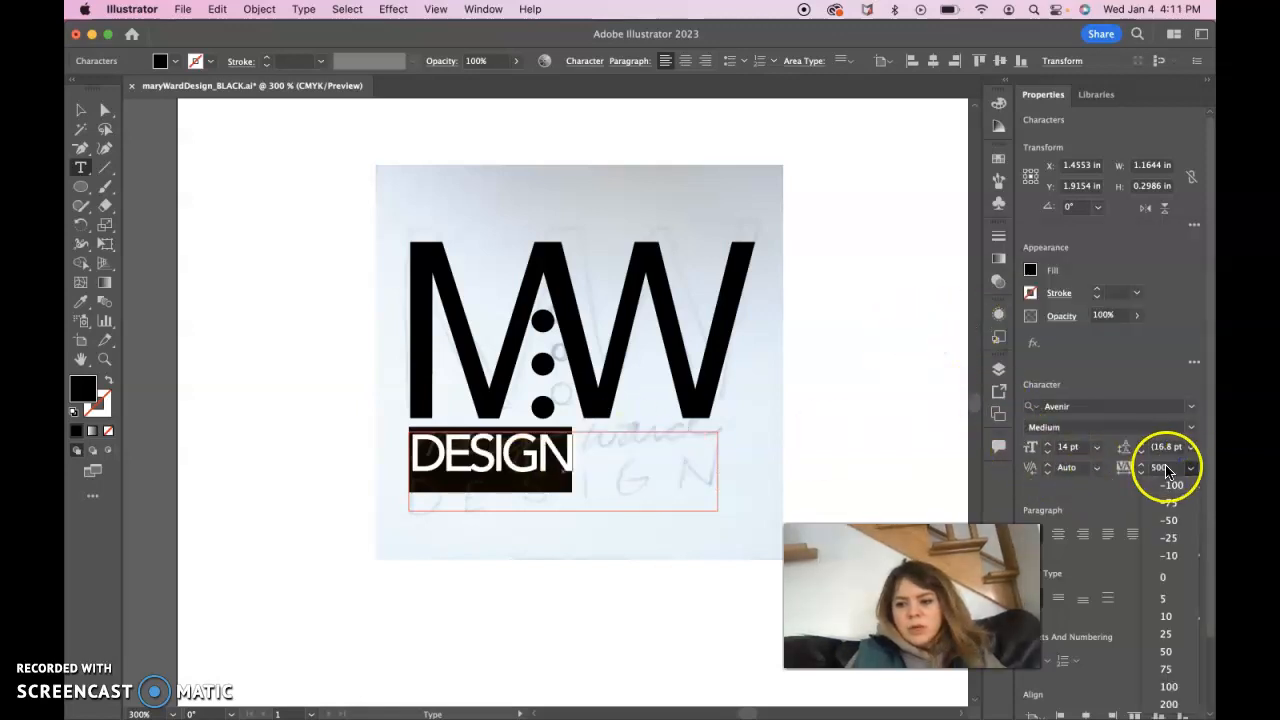
pyautogui.write('3')
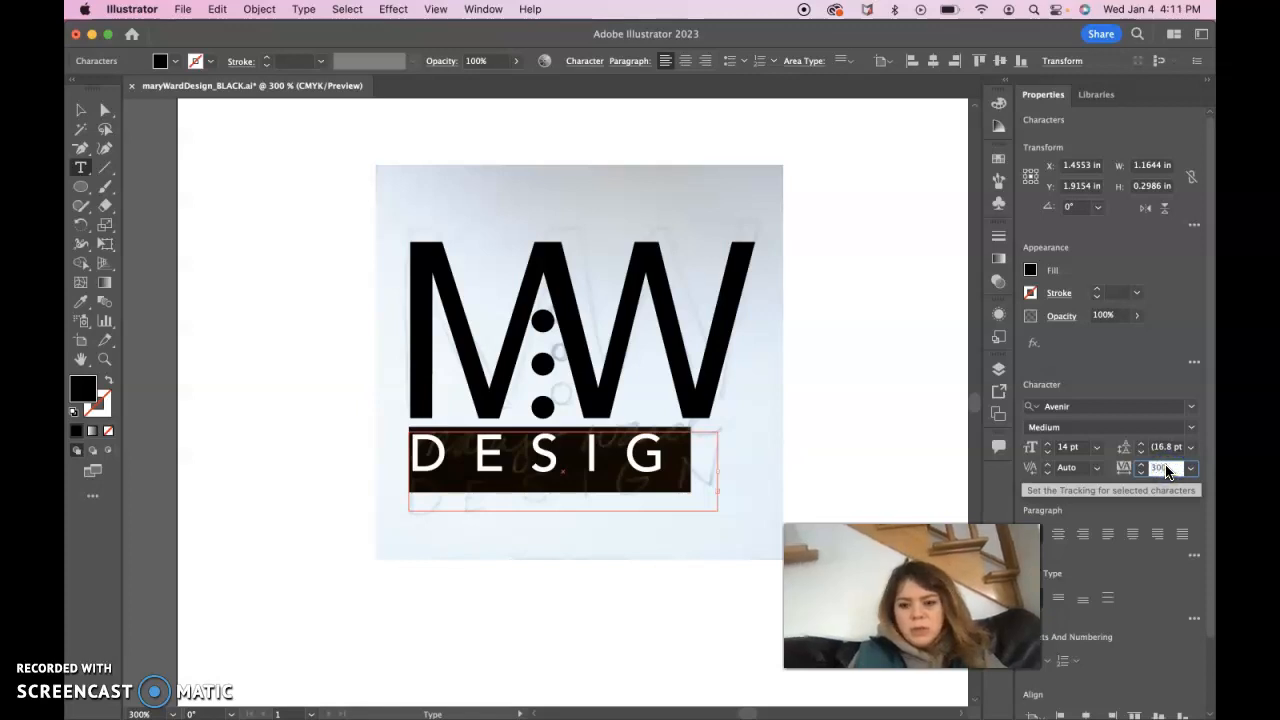
pyautogui.write('00')
pyautogui.press('Return')
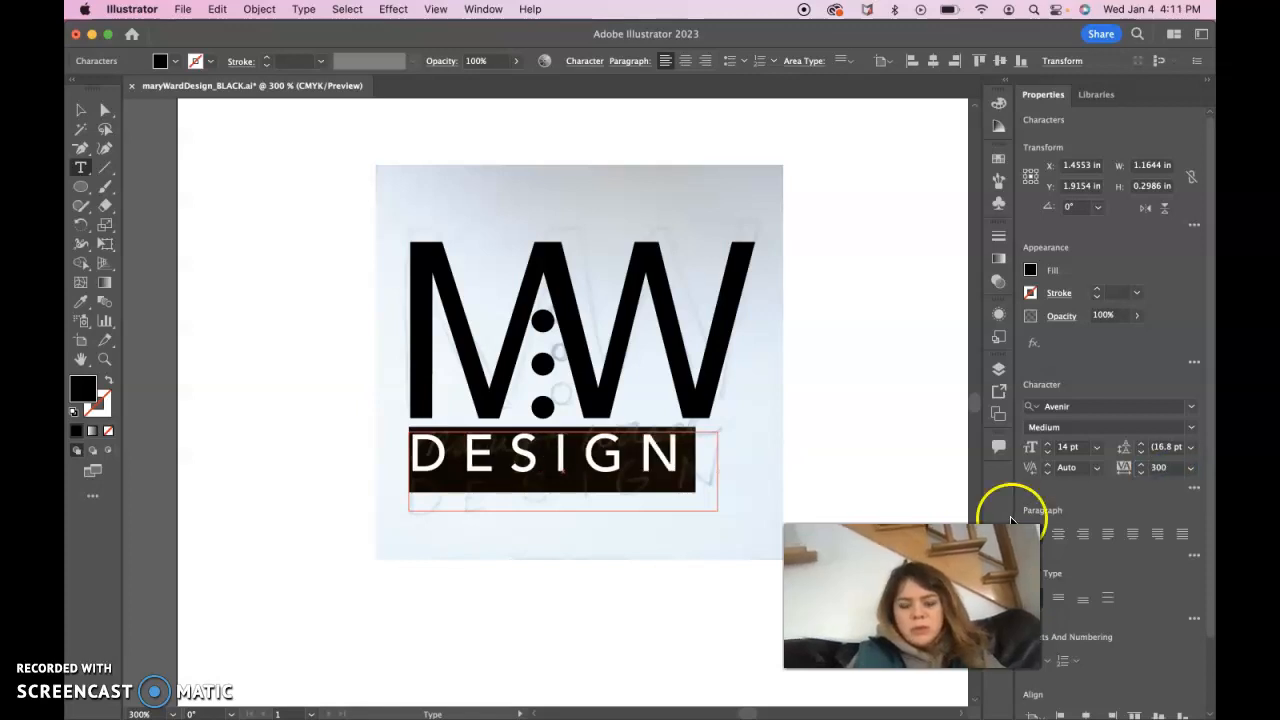
# Increase DESIGN's tracking step by step, entering 350 along the way.
pyautogui.click(1142, 466)
pyautogui.click(1142, 466)
pyautogui.click(1142, 466)
pyautogui.click(1142, 466)
pyautogui.click(1142, 466)
pyautogui.click(1142, 466)
pyautogui.click(1142, 466)
pyautogui.click(1142, 466)
pyautogui.click(1162, 468)
pyautogui.write('350')
pyautogui.press('Return')
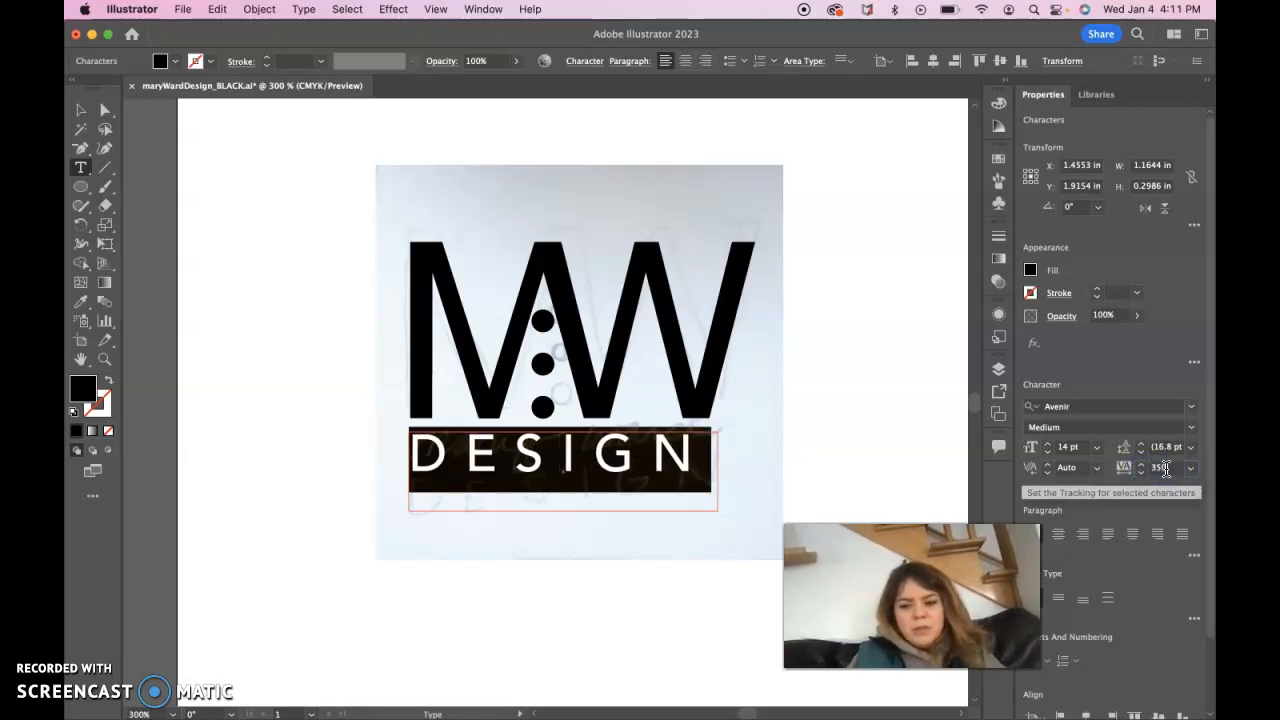
pyautogui.click(1142, 466)
pyautogui.click(1142, 466)
pyautogui.click(1142, 466)
pyautogui.click(1142, 466)
pyautogui.click(1142, 466)
pyautogui.click(1142, 466)
pyautogui.click(1142, 466)
pyautogui.click(1142, 466)
pyautogui.click(1142, 466)
pyautogui.click(1142, 466)
pyautogui.click(1142, 466)
pyautogui.click(1142, 466)
pyautogui.click(1142, 466)
pyautogui.click(1142, 466)
pyautogui.click(1142, 466)
# Enlarge DESIGN to 16 pt, widen its text box, and nudge tracking up to 376.
pyautogui.click(1047, 445)
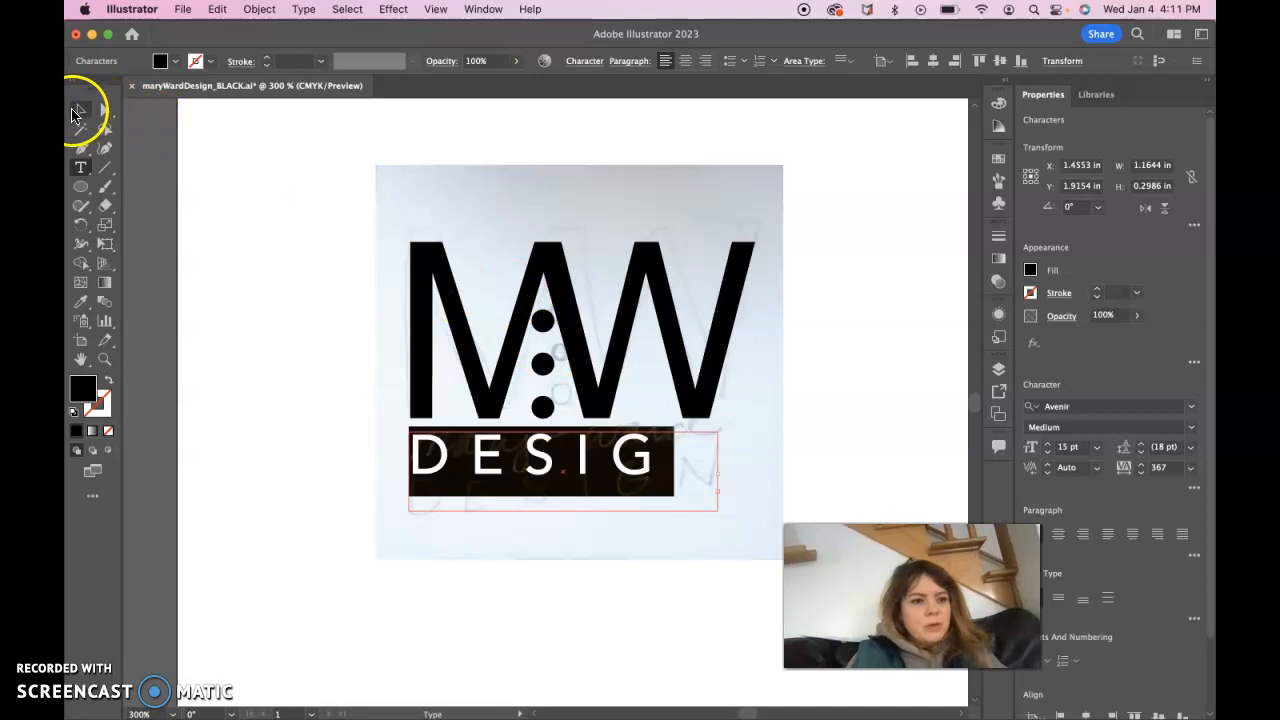
pyautogui.click(73, 113)
pyautogui.moveTo(716, 509); pyautogui.dragTo(759, 512)
pyautogui.tripleClick(694, 480)
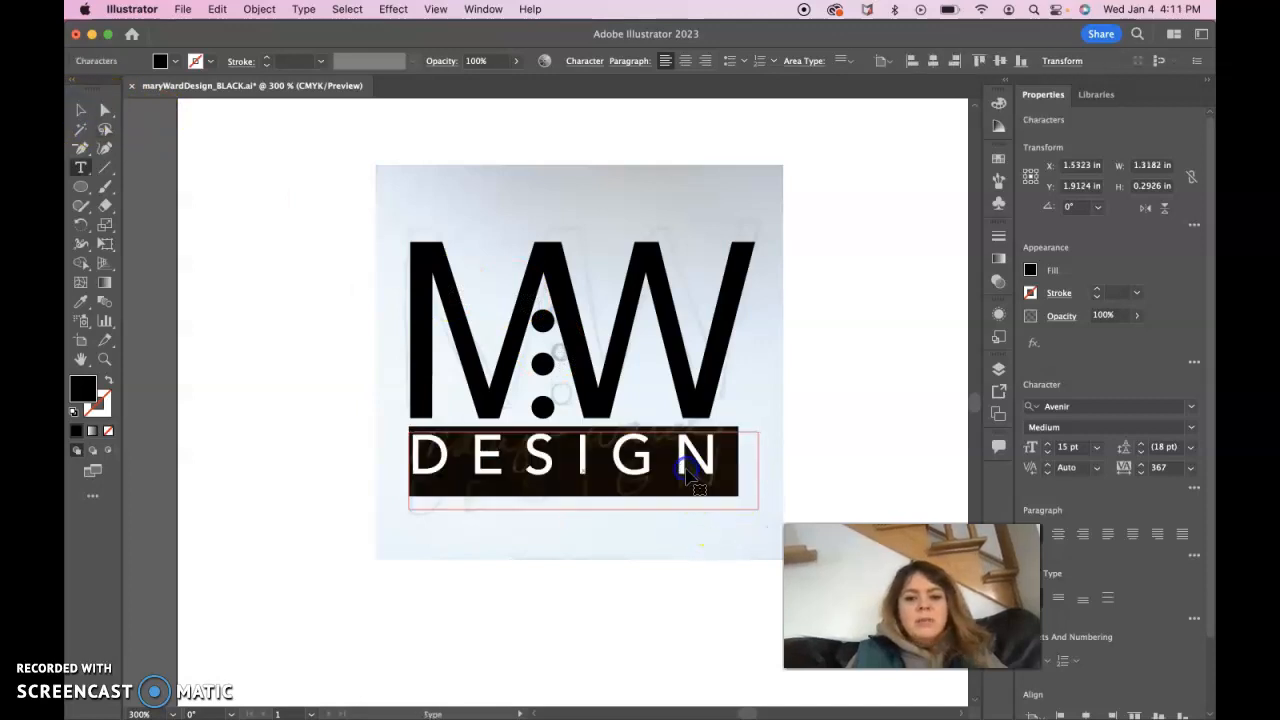
pyautogui.click(1047, 446)
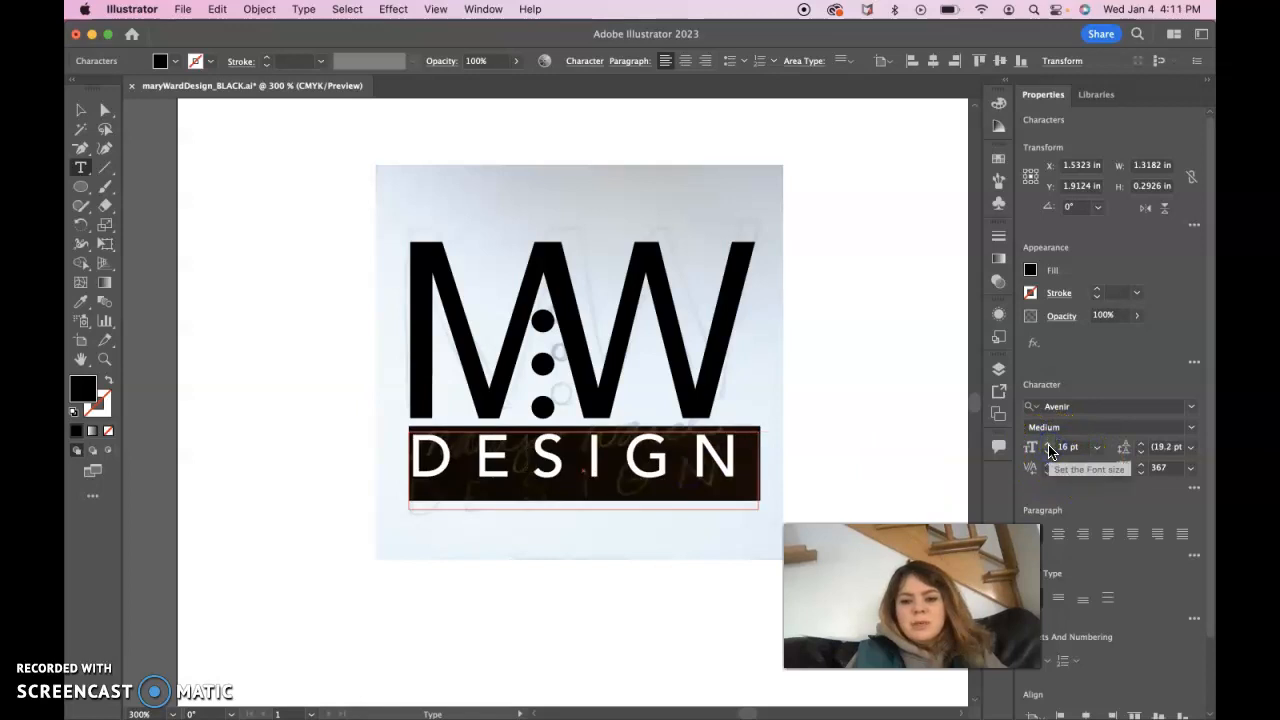
pyautogui.click(1141, 465)
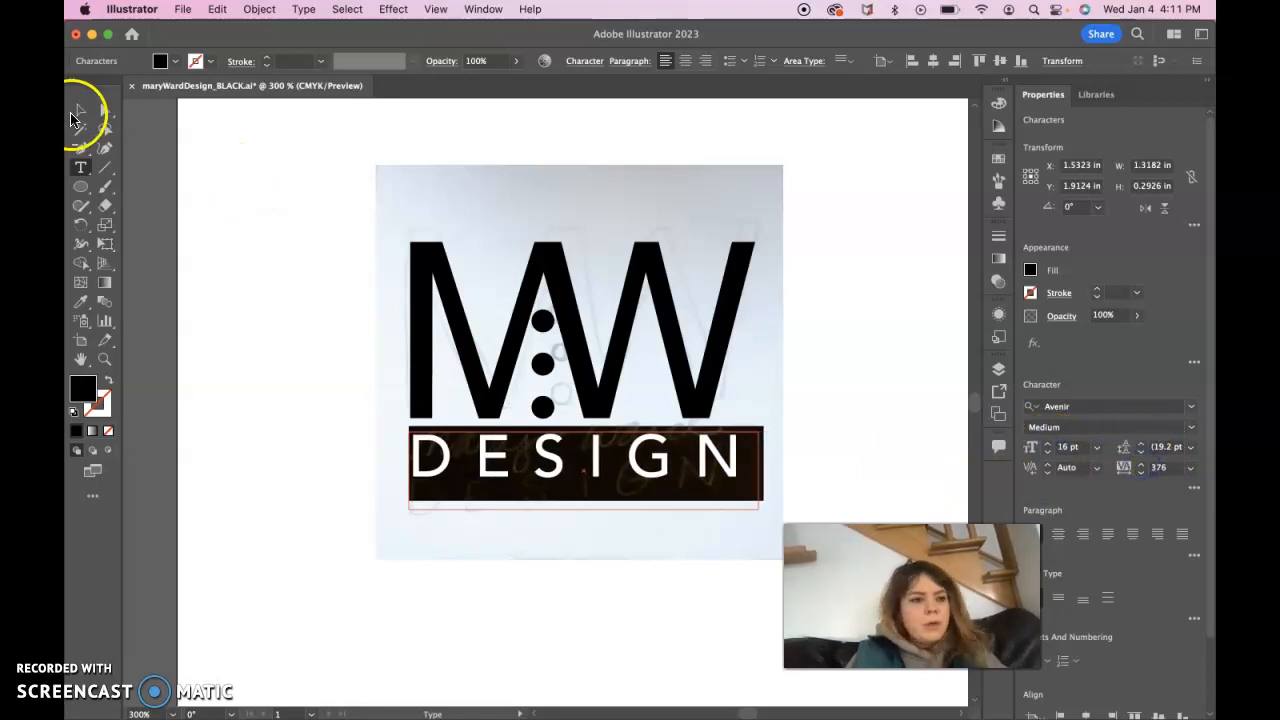
# Move DESIGN slightly down and left under the MW mark, then reselect it.
pyautogui.click(81, 110)
pyautogui.click(243, 311)
pyautogui.moveTo(480, 467); pyautogui.dragTo(478, 470)
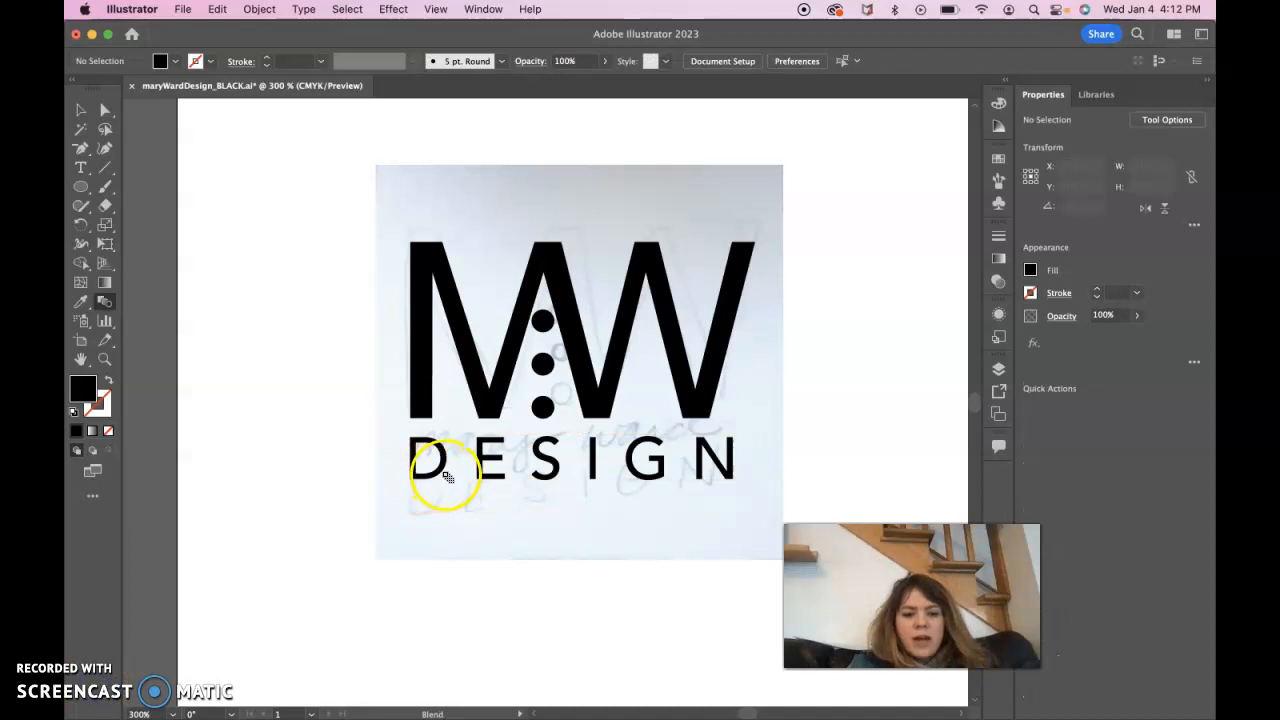
pyautogui.click(81, 110)
pyautogui.click(278, 386)
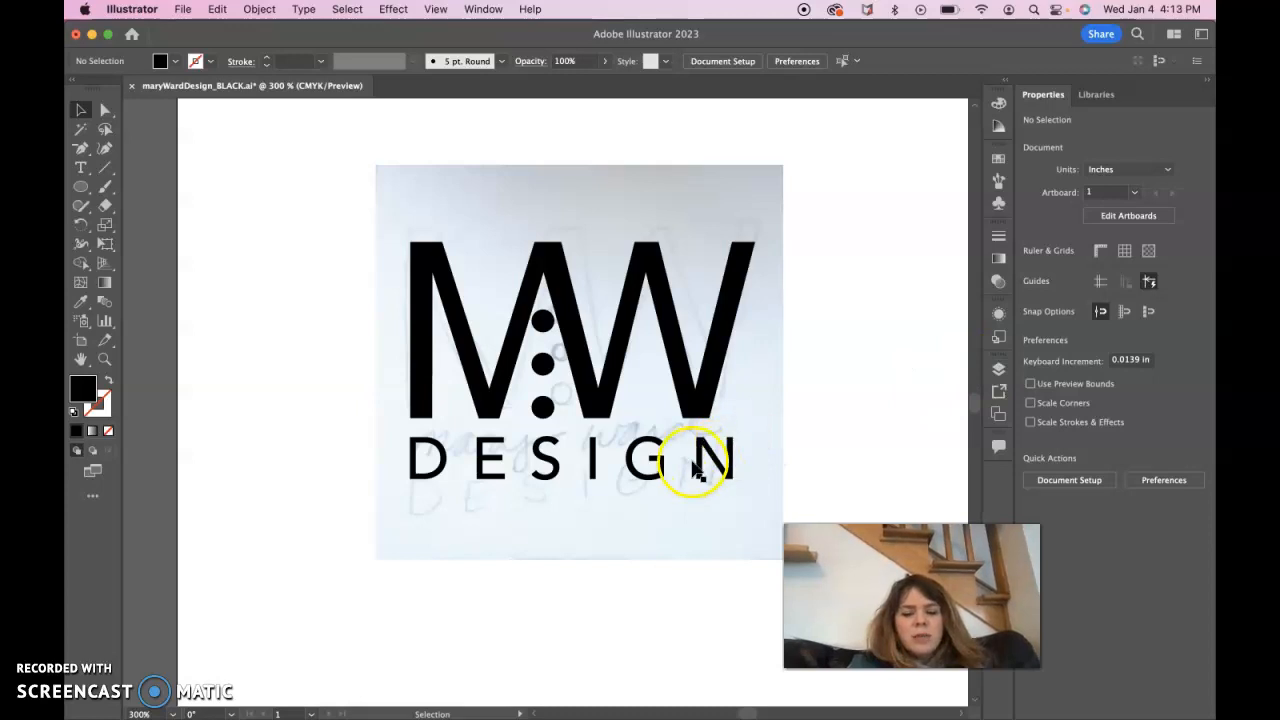
pyautogui.click(697, 468)
# Place the cursor between G and N in DESIGN and open the Layers panel.
pyautogui.doubleClick(697, 465)
pyautogui.click(695, 462)
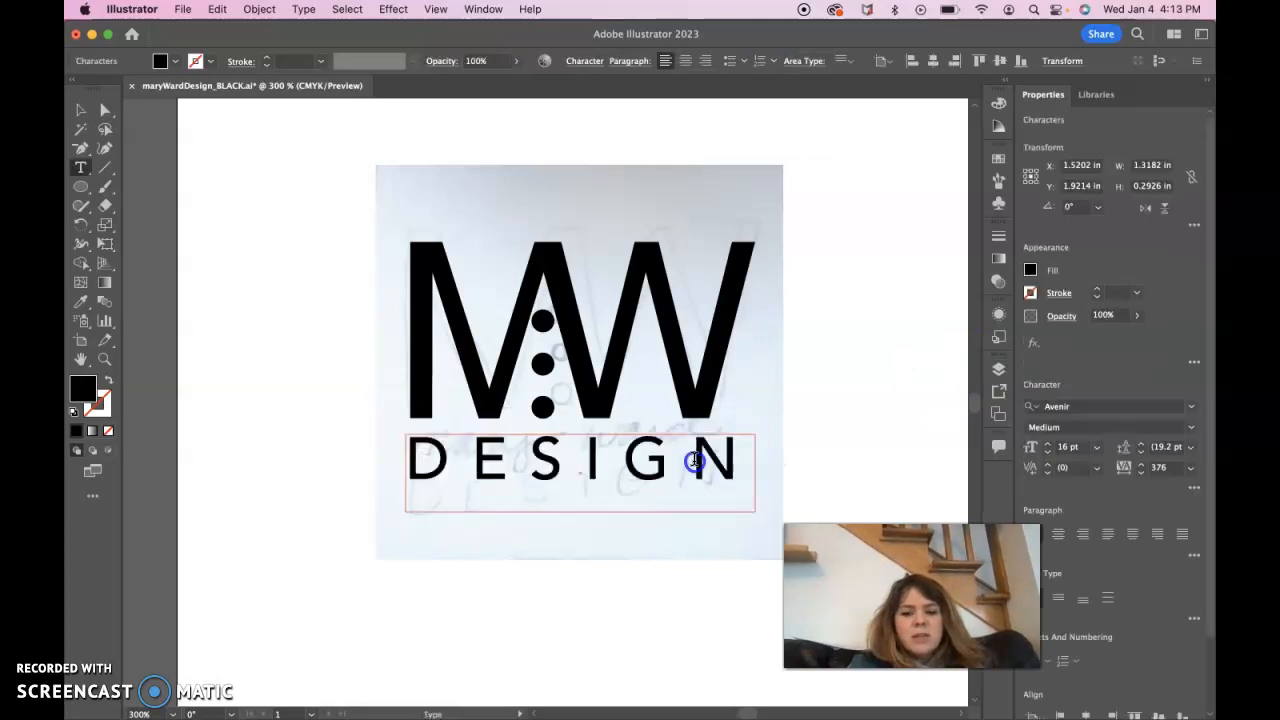
pyautogui.moveTo(737, 457); pyautogui.dragTo(627, 458)
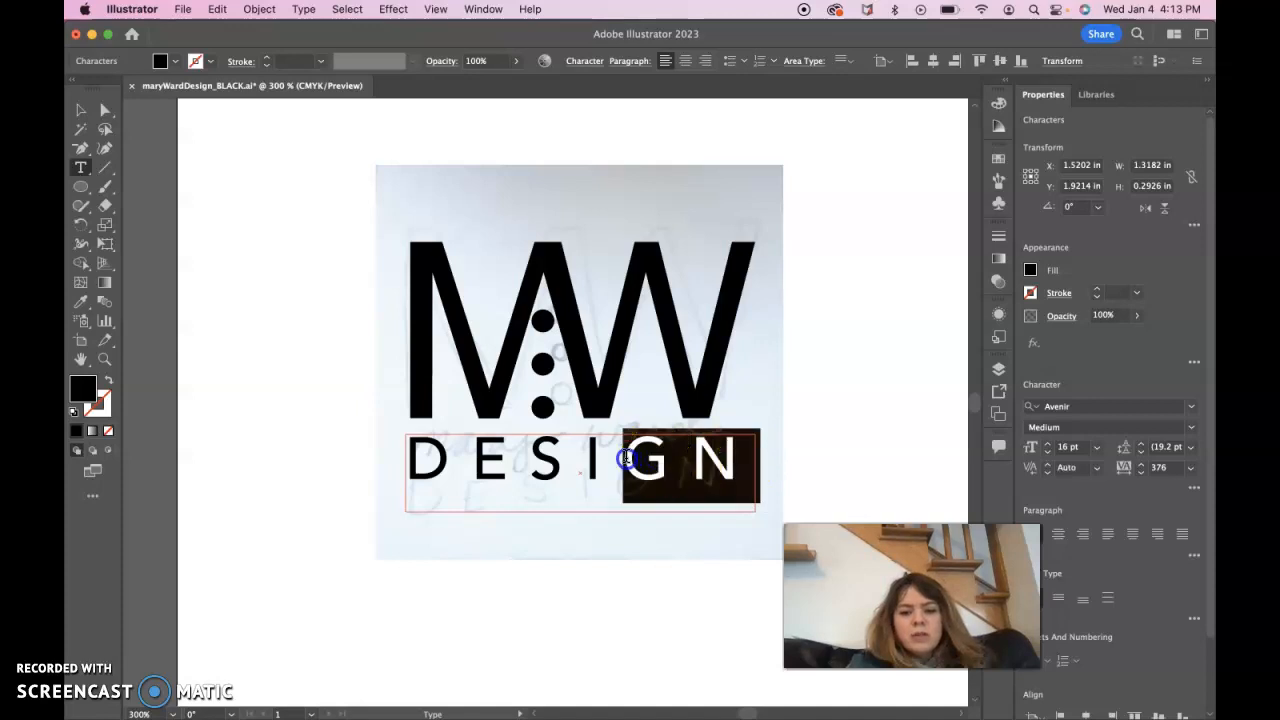
pyautogui.click(680, 464)
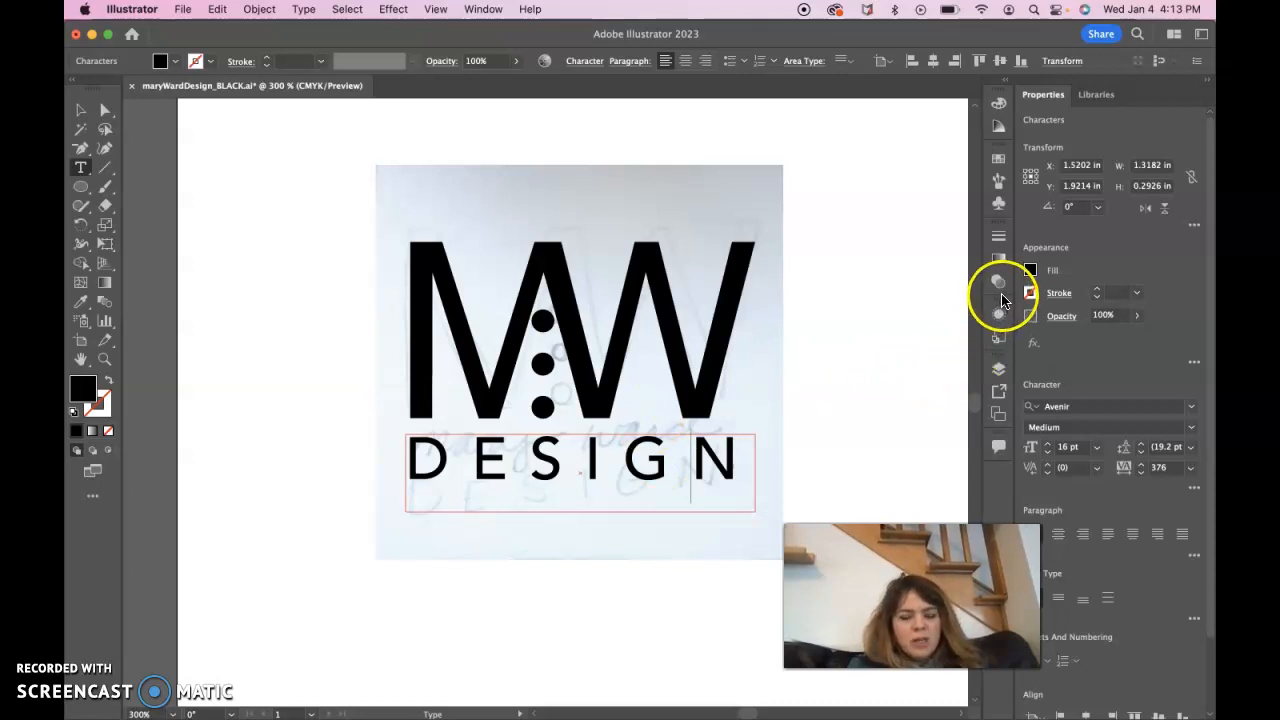
pyautogui.click(998, 370)
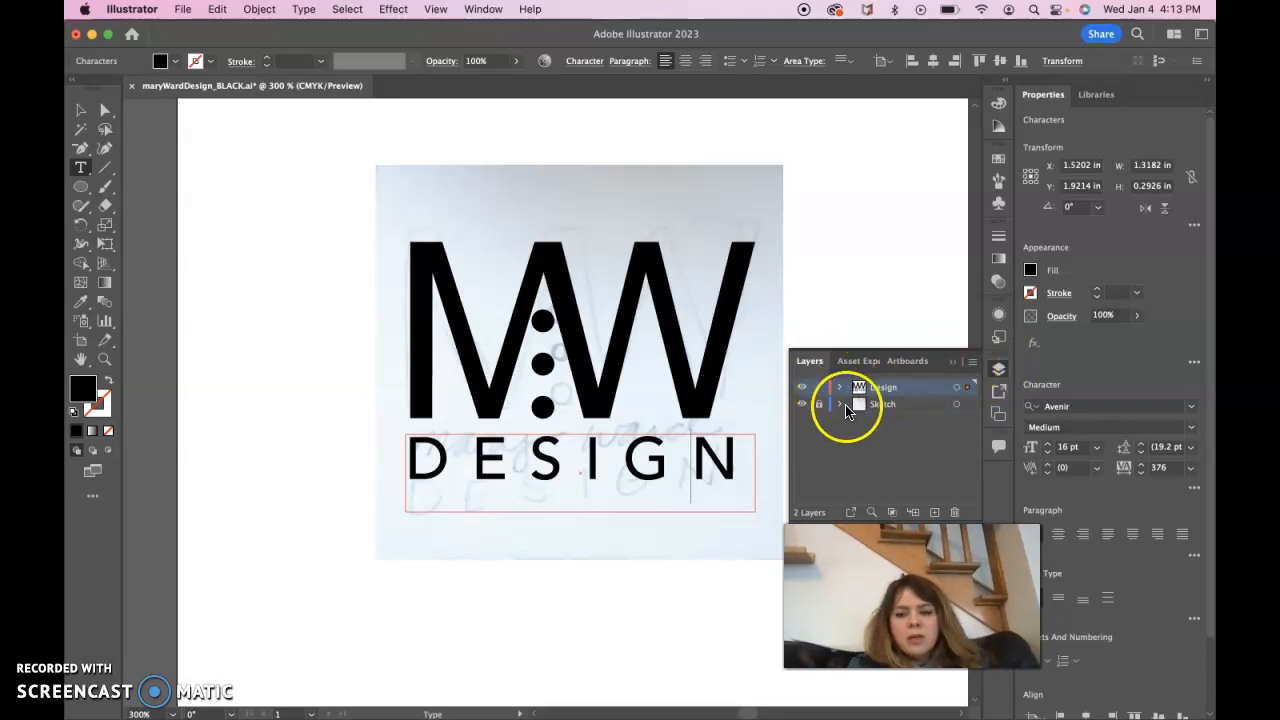
# Hide the Sketch layer and place the text cursor between G and N in DESIGN.
pyautogui.click(802, 404)
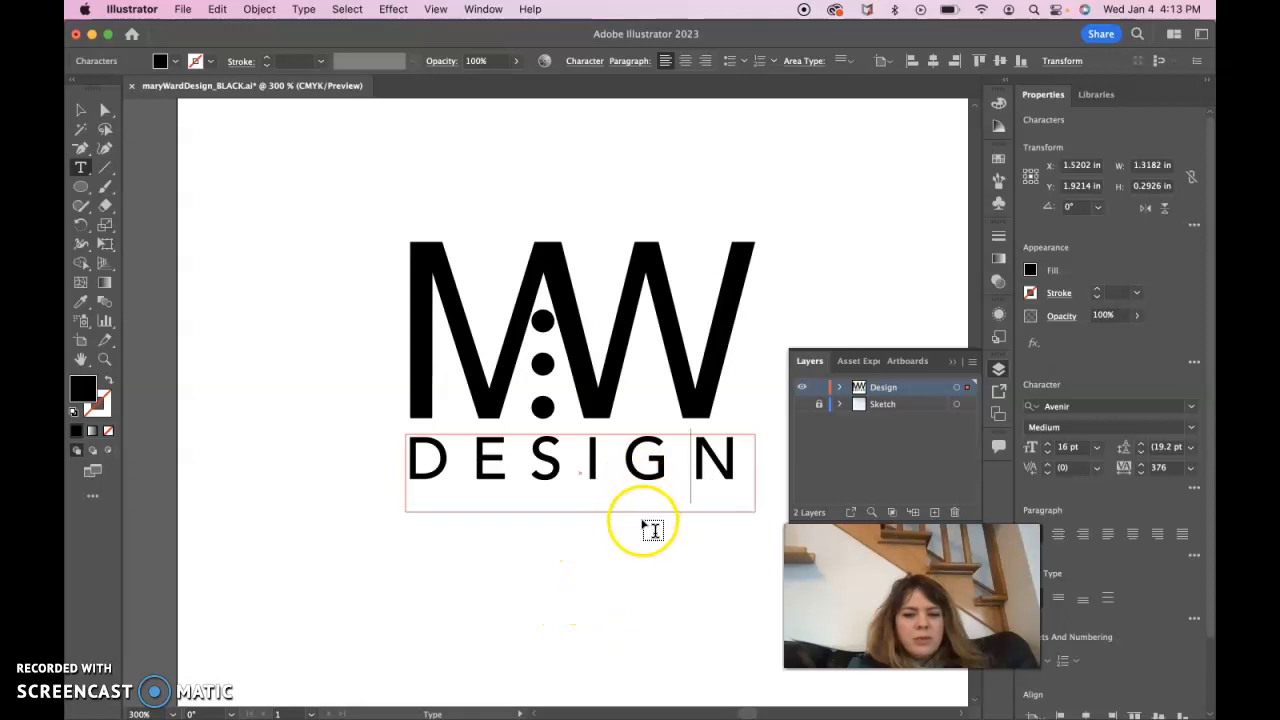
pyautogui.click(690, 466)
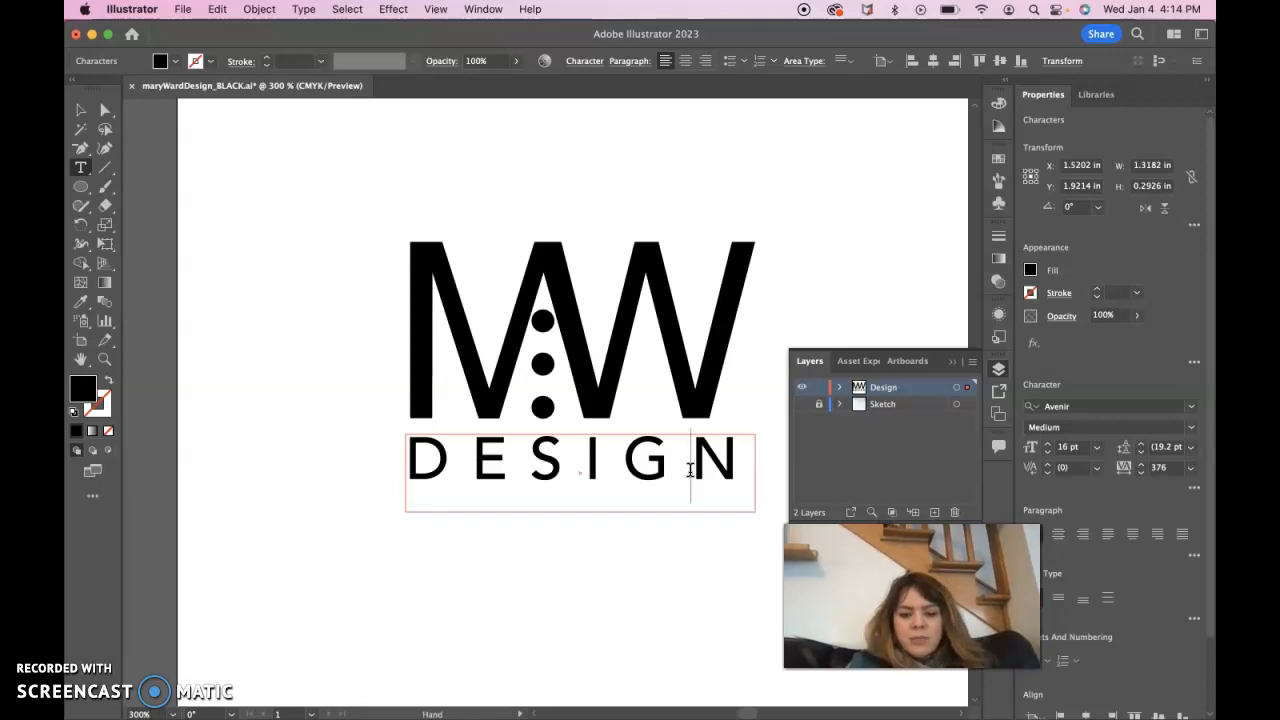
# Tighten the kerning between G and N in DESIGN to -380.
pyautogui.hotkey('alt', 'Left')
pyautogui.hotkey('alt', 'Left')
pyautogui.hotkey('alt', 'Left')
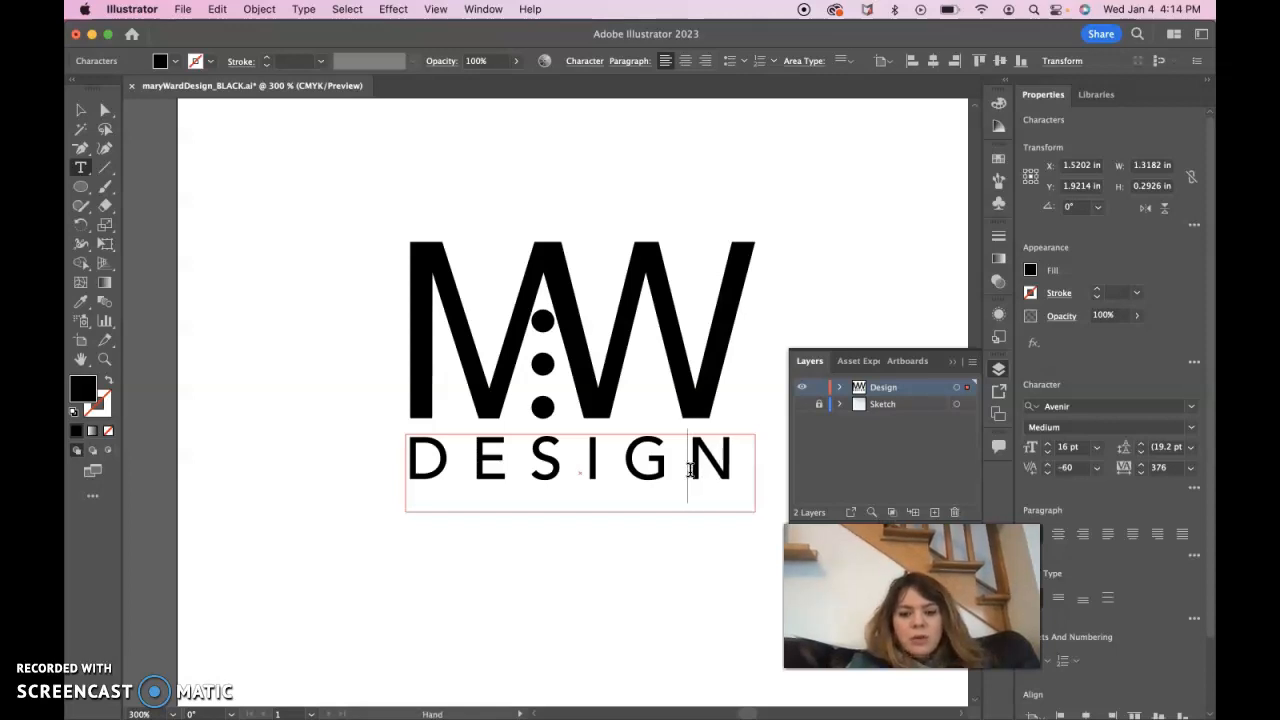
pyautogui.hotkey('alt', 'Left')
pyautogui.hotkey('alt', 'Left')
pyautogui.hotkey('alt', 'Left')
pyautogui.hotkey('alt', 'Left')
pyautogui.hotkey('alt', 'Left')
pyautogui.hotkey('alt', 'Left')
pyautogui.hotkey('alt', 'Left')
pyautogui.hotkey('alt', 'Left')
pyautogui.hotkey('alt', 'Left')
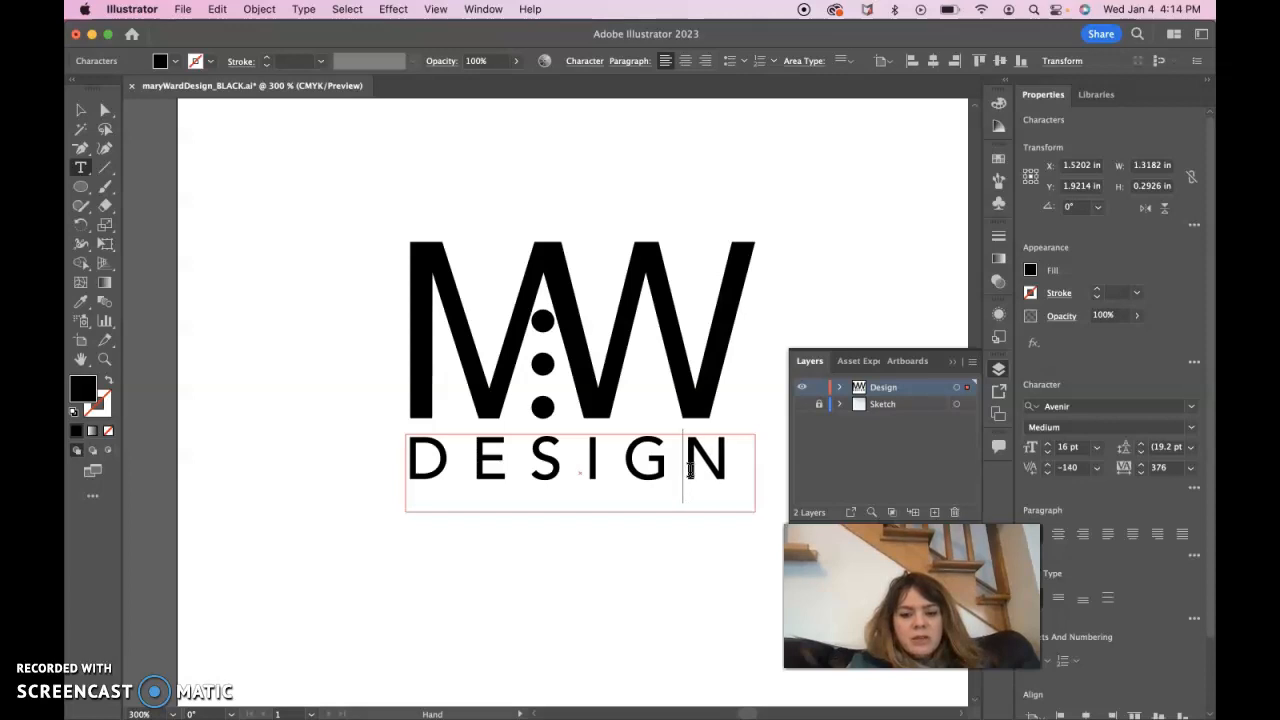
pyautogui.hotkey('alt', 'Right')
pyautogui.hotkey('alt', 'Right')
pyautogui.hotkey('alt', 'Right')
pyautogui.hotkey('alt', 'Right')
pyautogui.hotkey('alt', 'Right')
pyautogui.hotkey('alt', 'Right')
pyautogui.hotkey('alt', 'Right')
pyautogui.hotkey('alt', 'Right')
pyautogui.hotkey('alt', 'Right')
pyautogui.hotkey('alt', 'Right')
pyautogui.hotkey('alt', 'Right')
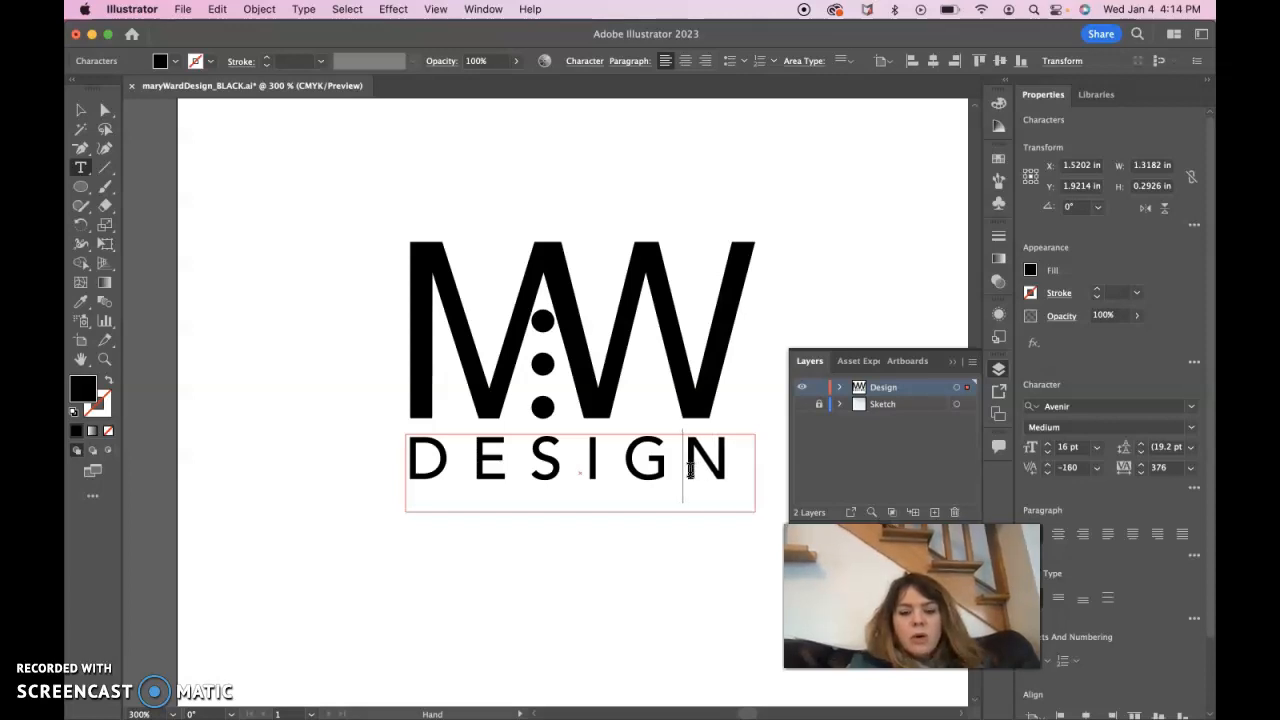
pyautogui.hotkey('alt', 'Left')
pyautogui.hotkey('alt', 'Left')
pyautogui.hotkey('alt', 'Left')
pyautogui.hotkey('alt', 'Left')
pyautogui.hotkey('alt', 'Left')
pyautogui.hotkey('alt', 'Left')
pyautogui.hotkey('alt', 'Left')
pyautogui.hotkey('alt', 'Left')
pyautogui.hotkey('alt', 'Left')
pyautogui.hotkey('alt', 'Left')
pyautogui.hotkey('alt', 'Left')
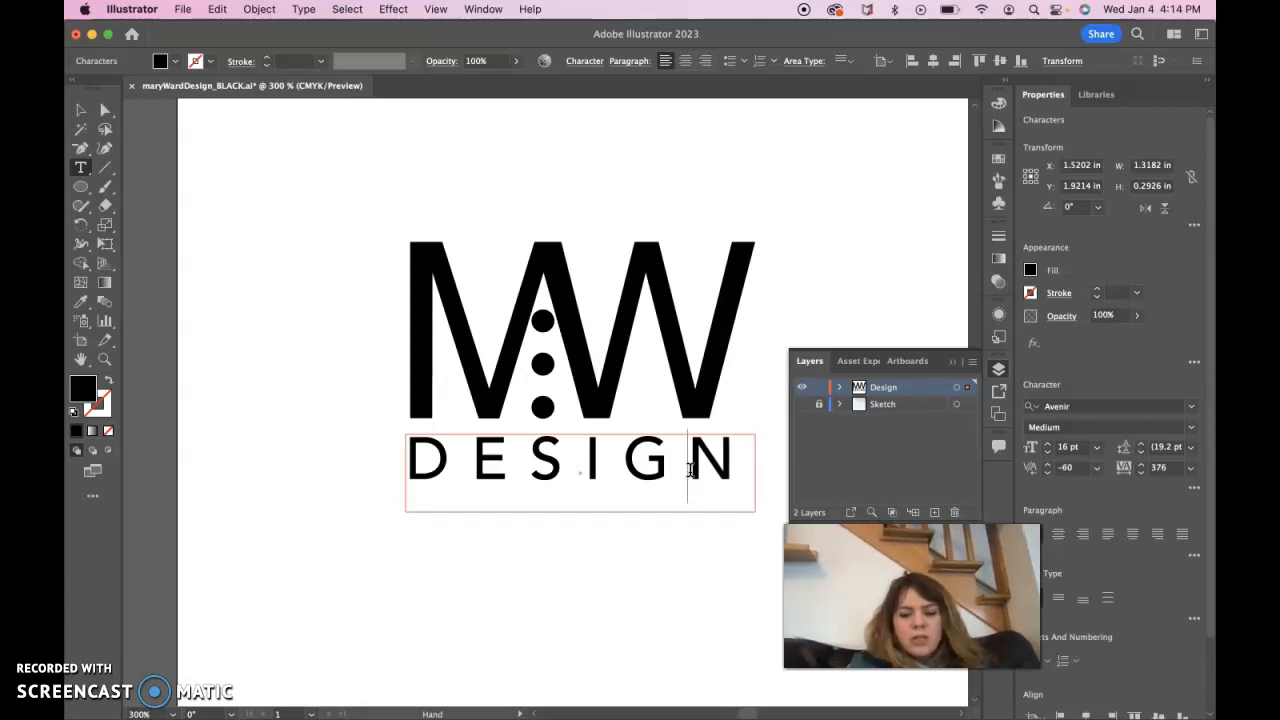
pyautogui.hotkey('alt', 'Left')
pyautogui.hotkey('alt', 'Left')
pyautogui.hotkey('alt', 'Left')
pyautogui.hotkey('alt', 'Left')
pyautogui.hotkey('alt', 'Left')
pyautogui.hotkey('alt', 'Left')
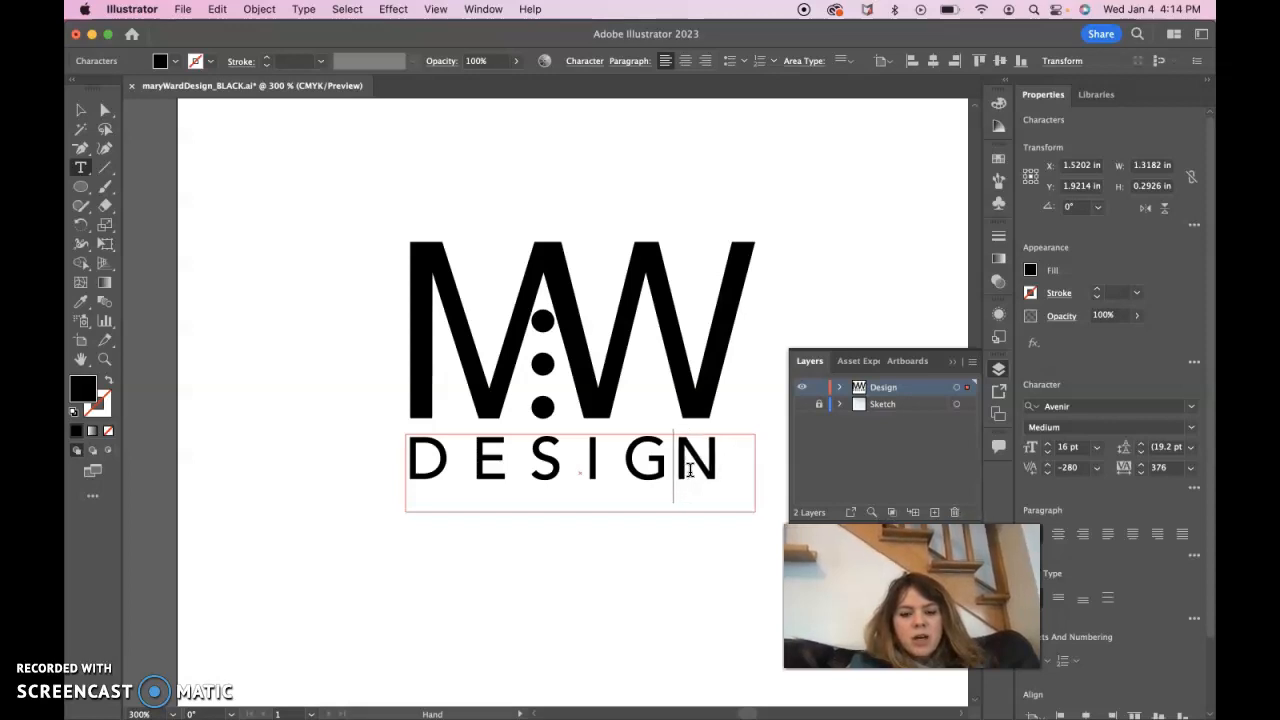
pyautogui.hotkey('alt', 'Left')
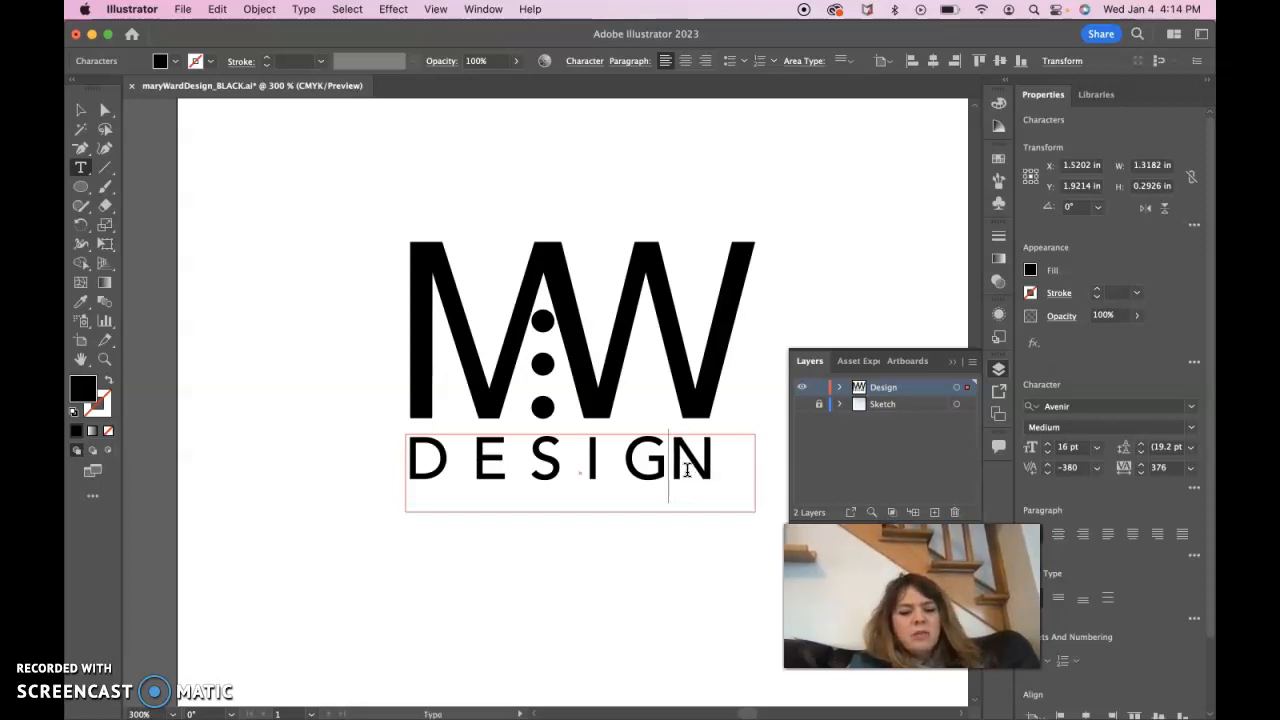
# Deselect the DESIGN text and close the Layers panel.
pyautogui.click(81, 110)
pyautogui.click(303, 289)
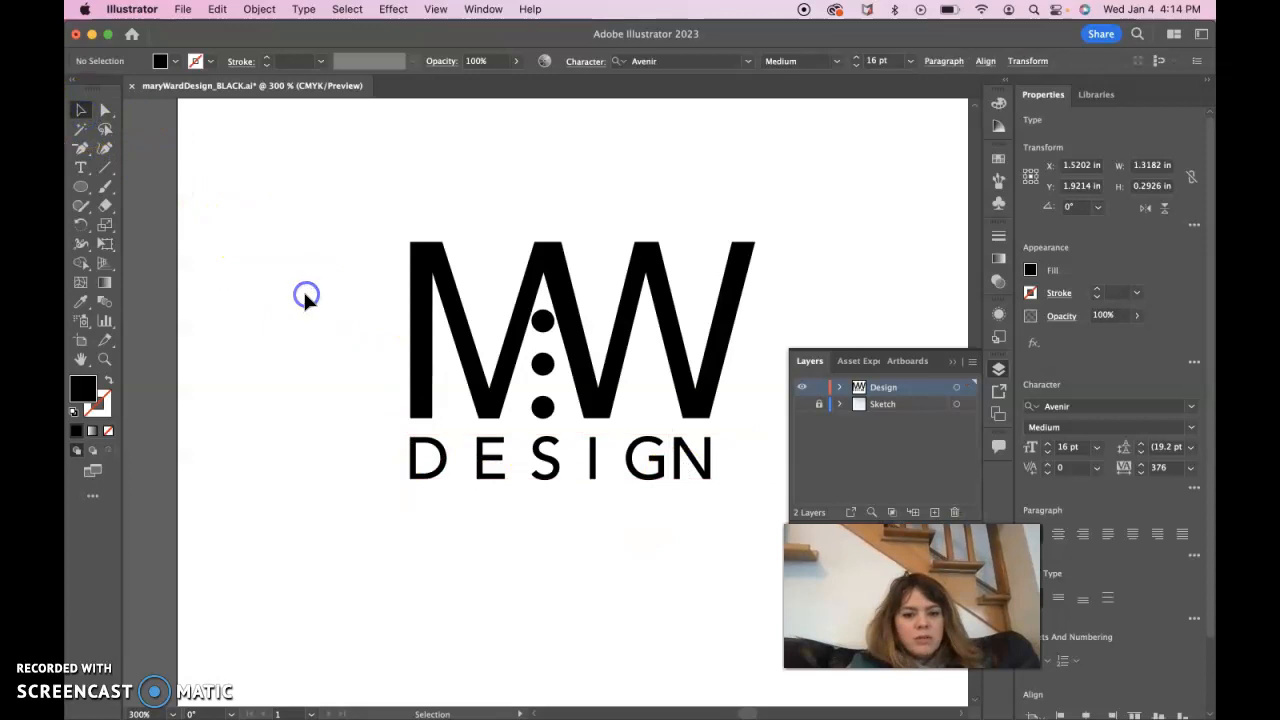
pyautogui.click(998, 368)
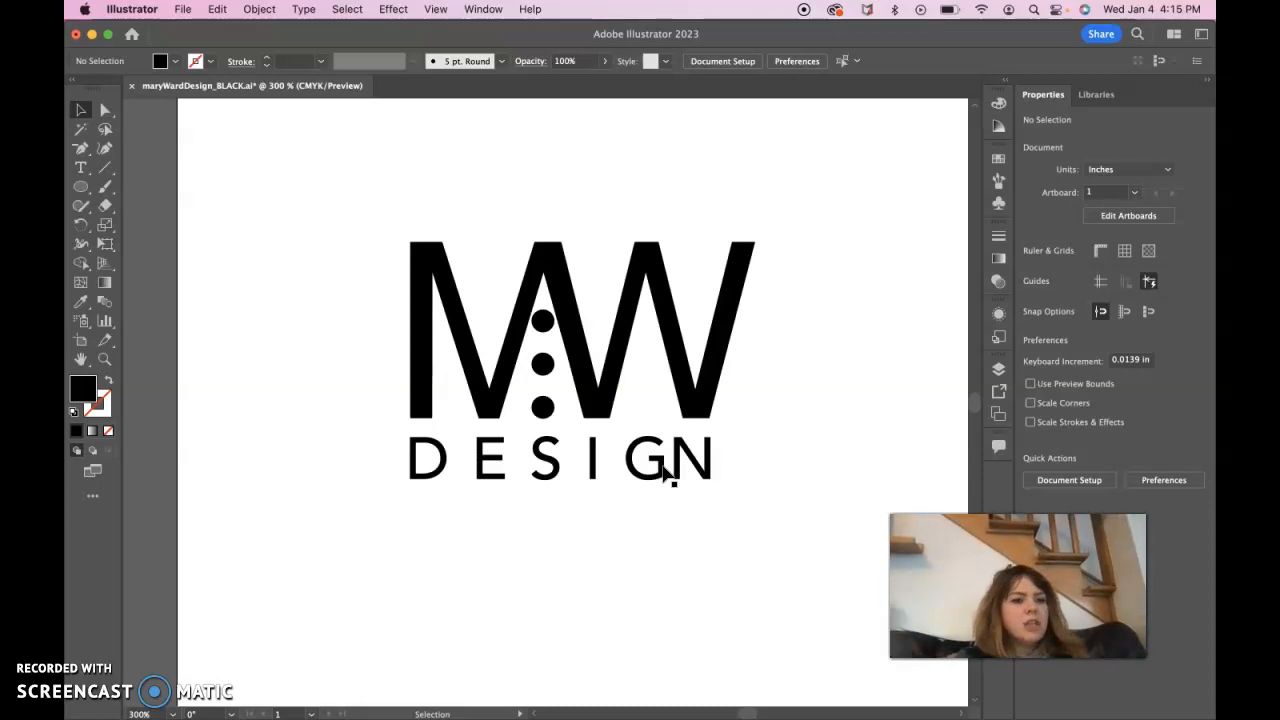
# Draw a black rectangle about 1.6 × 1.17 in and move it just below the logo.
pyautogui.click(82, 190)
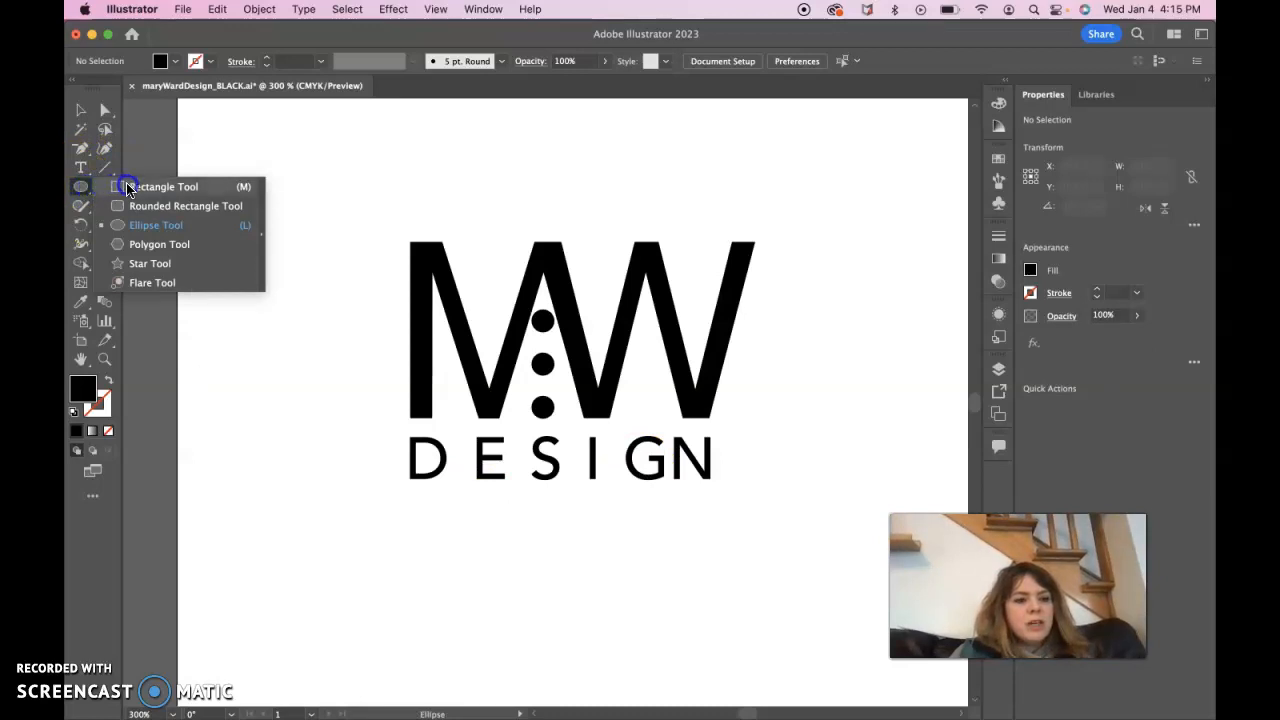
pyautogui.click(128, 188)
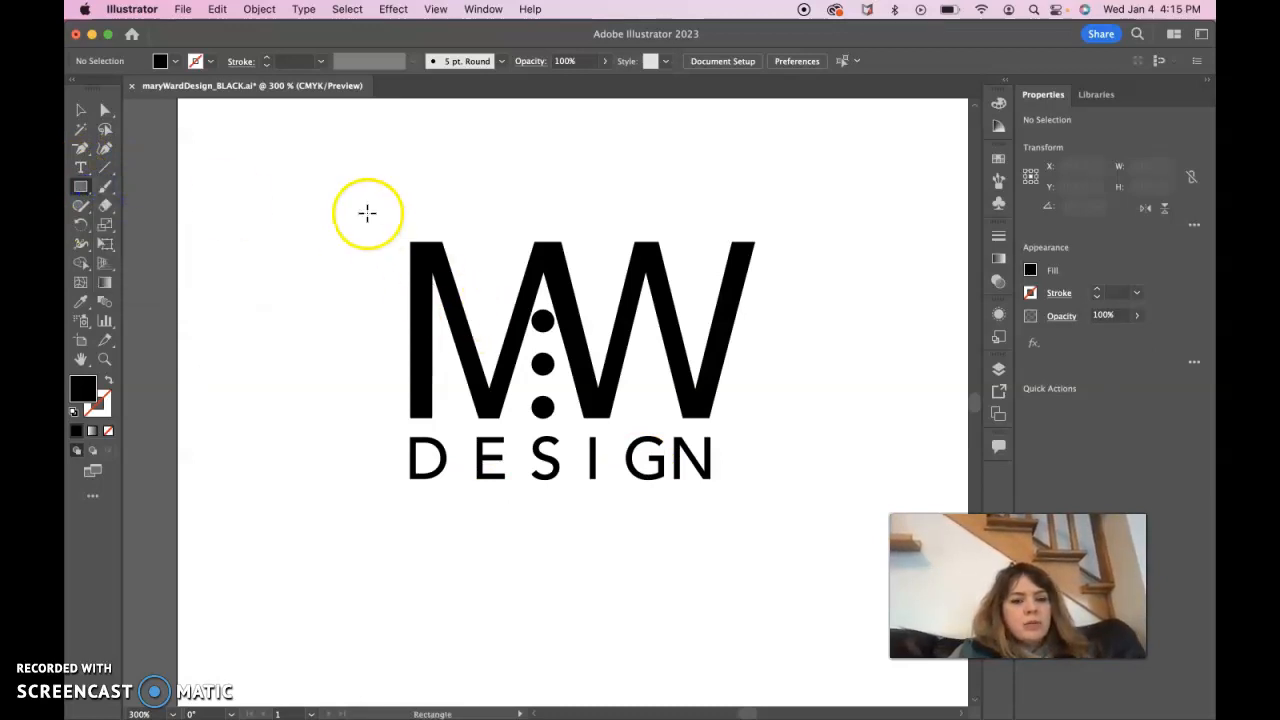
pyautogui.moveTo(365, 209)
pyautogui.mouseDown()
pyautogui.moveTo(568, 340)
pyautogui.moveTo(733, 499)
pyautogui.moveTo(789, 518)
pyautogui.mouseUp()
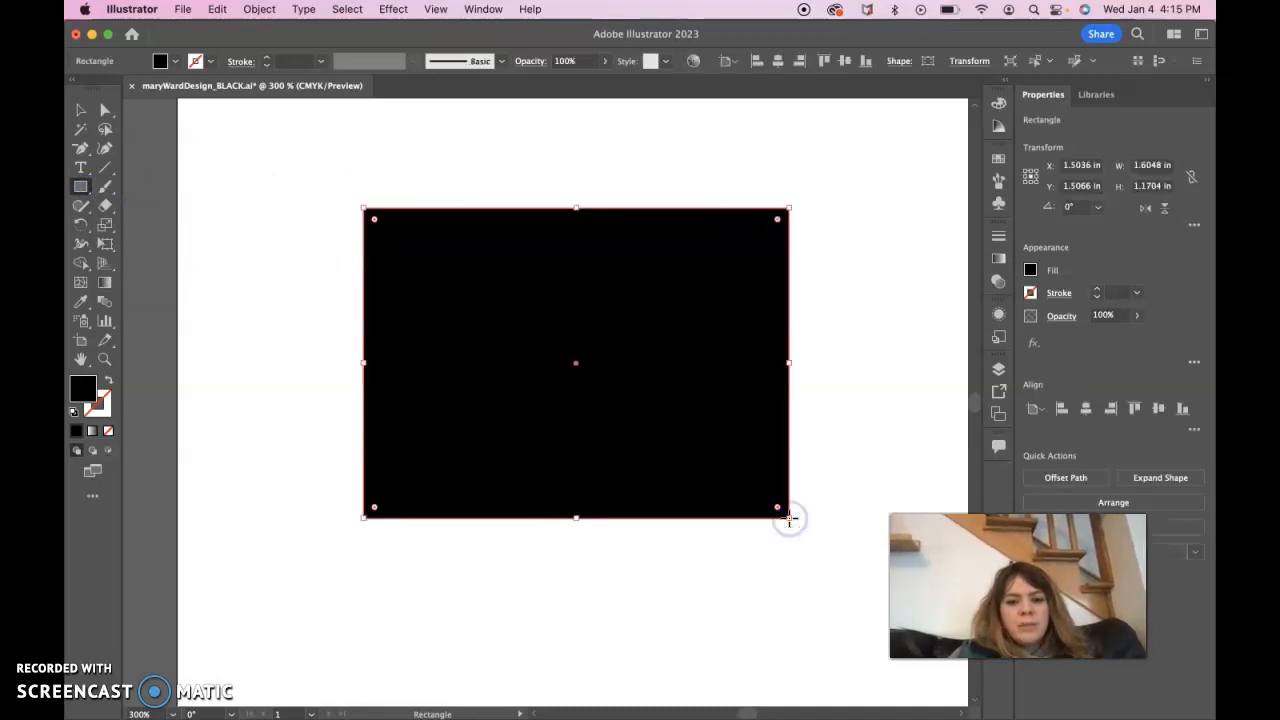
pyautogui.click(88, 120)
pyautogui.moveTo(476, 290); pyautogui.dragTo(479, 585)
pyautogui.click(423, 370)
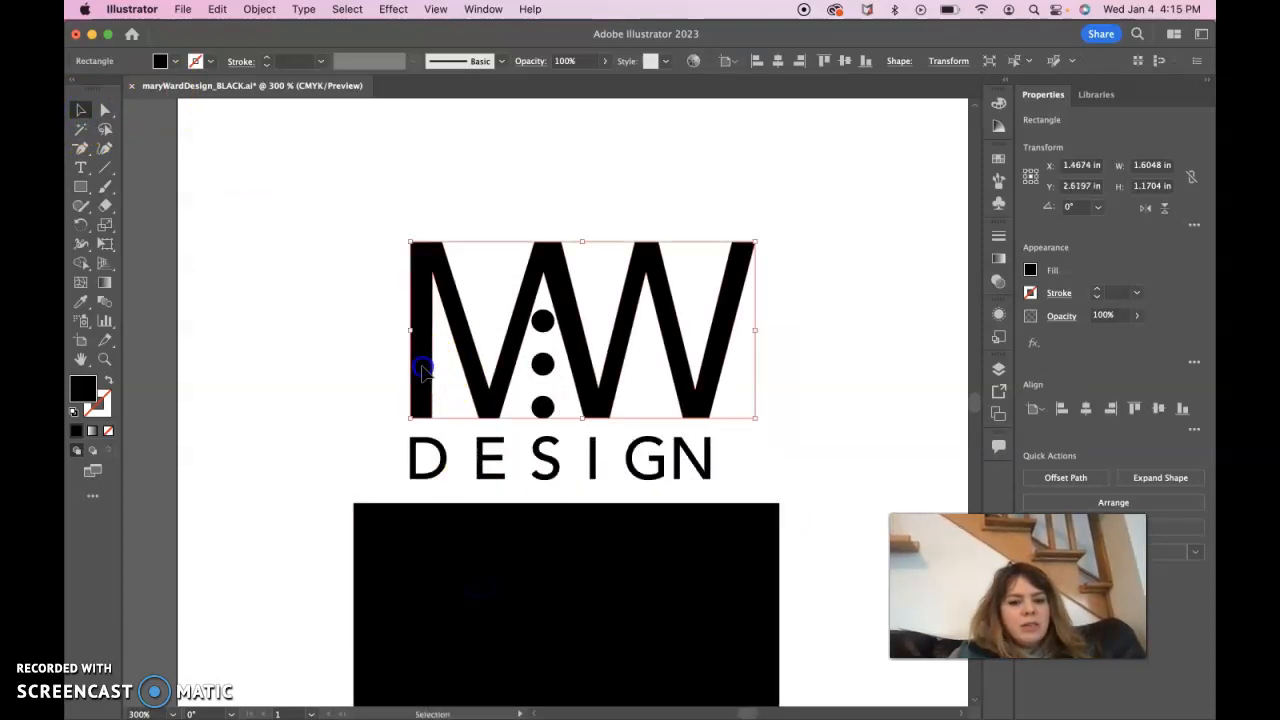
pyautogui.click(430, 452)
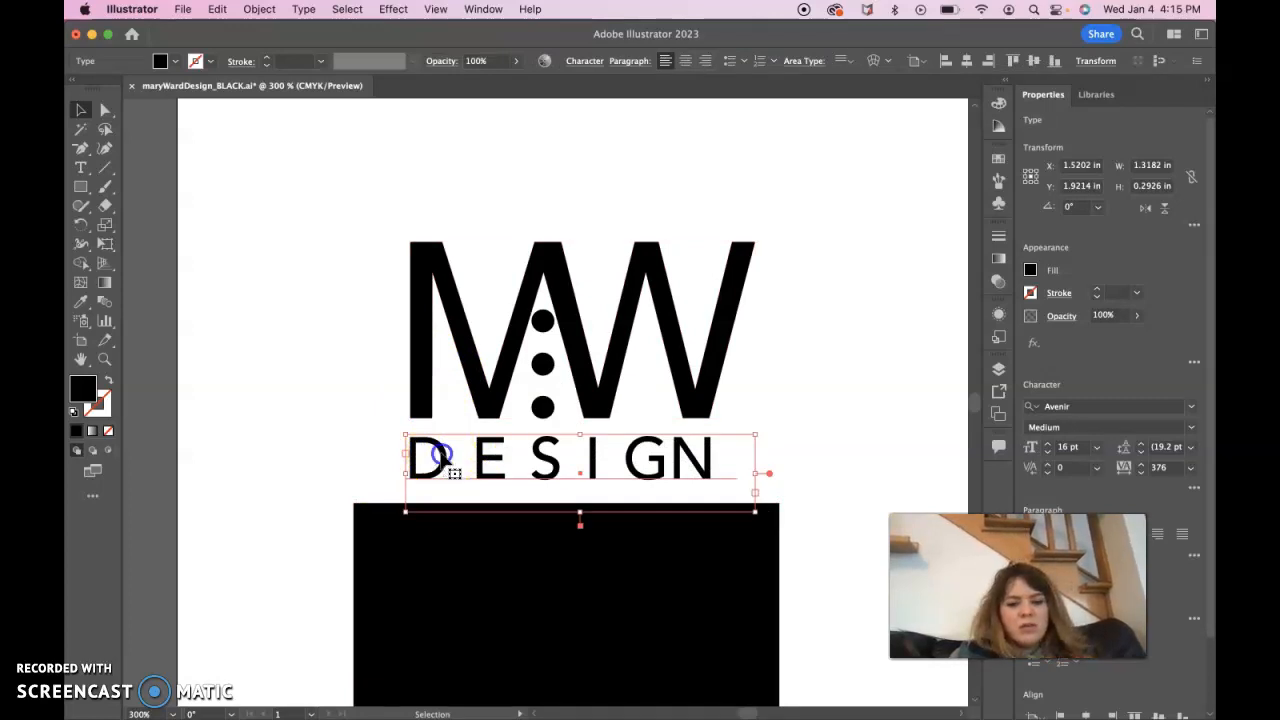
# Convert the DESIGN text to outlines.
pyautogui.doubleClick(442, 460)
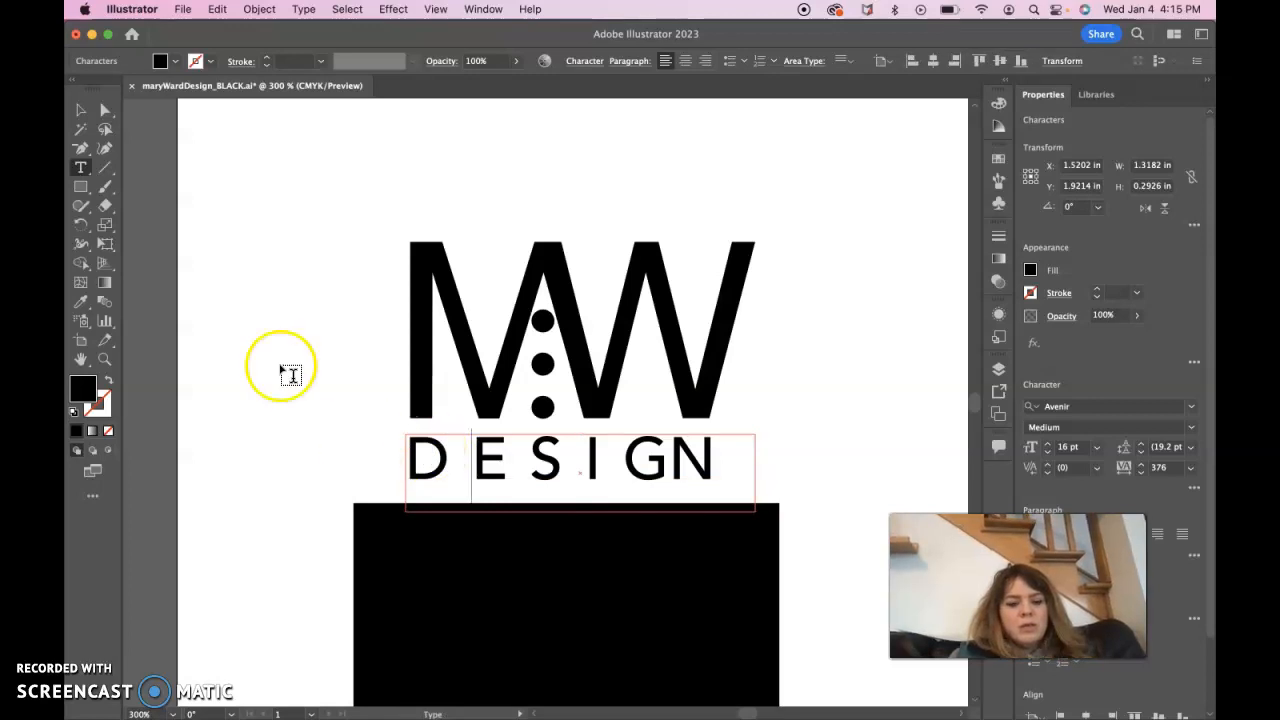
pyautogui.click(81, 110)
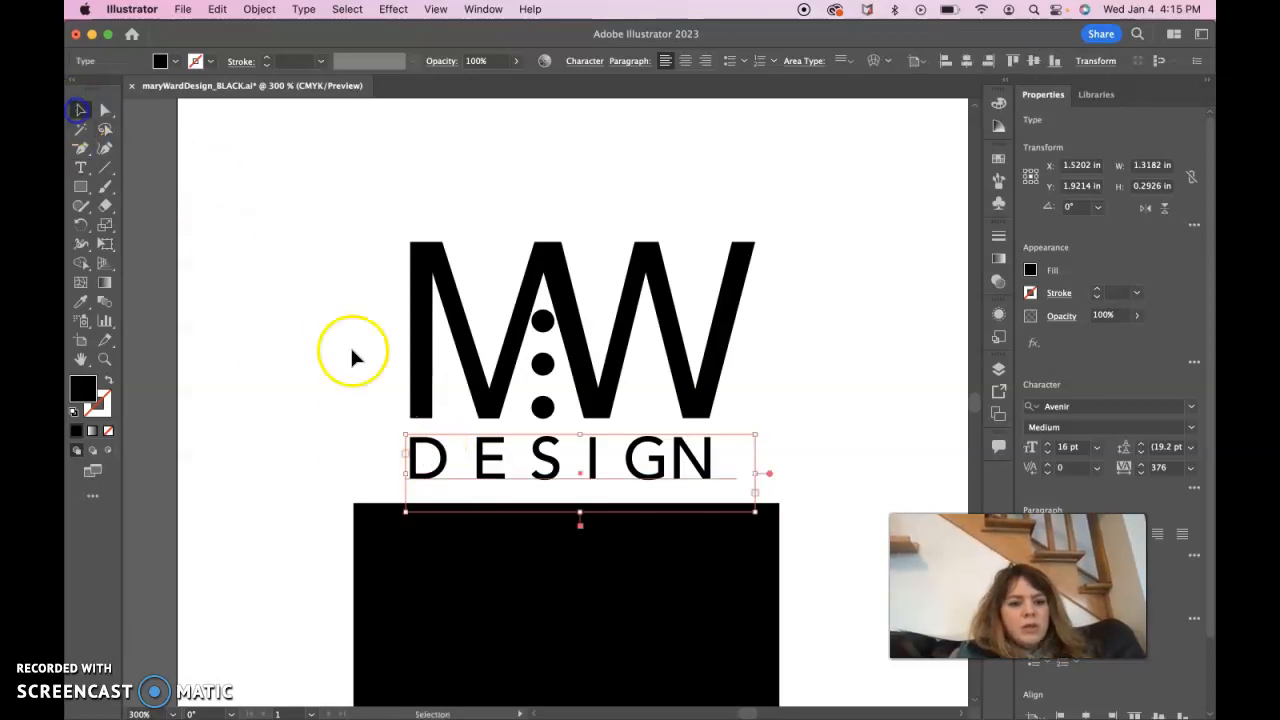
pyautogui.rightClick(438, 470)
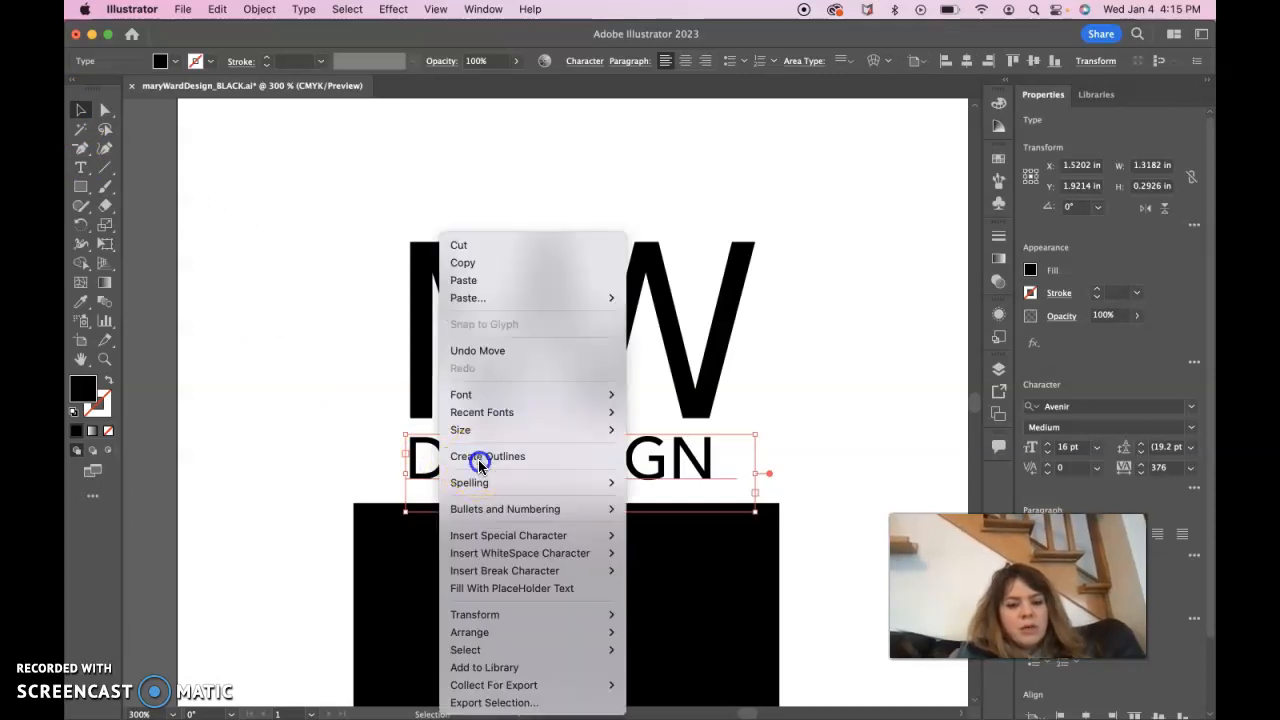
pyautogui.click(470, 455)
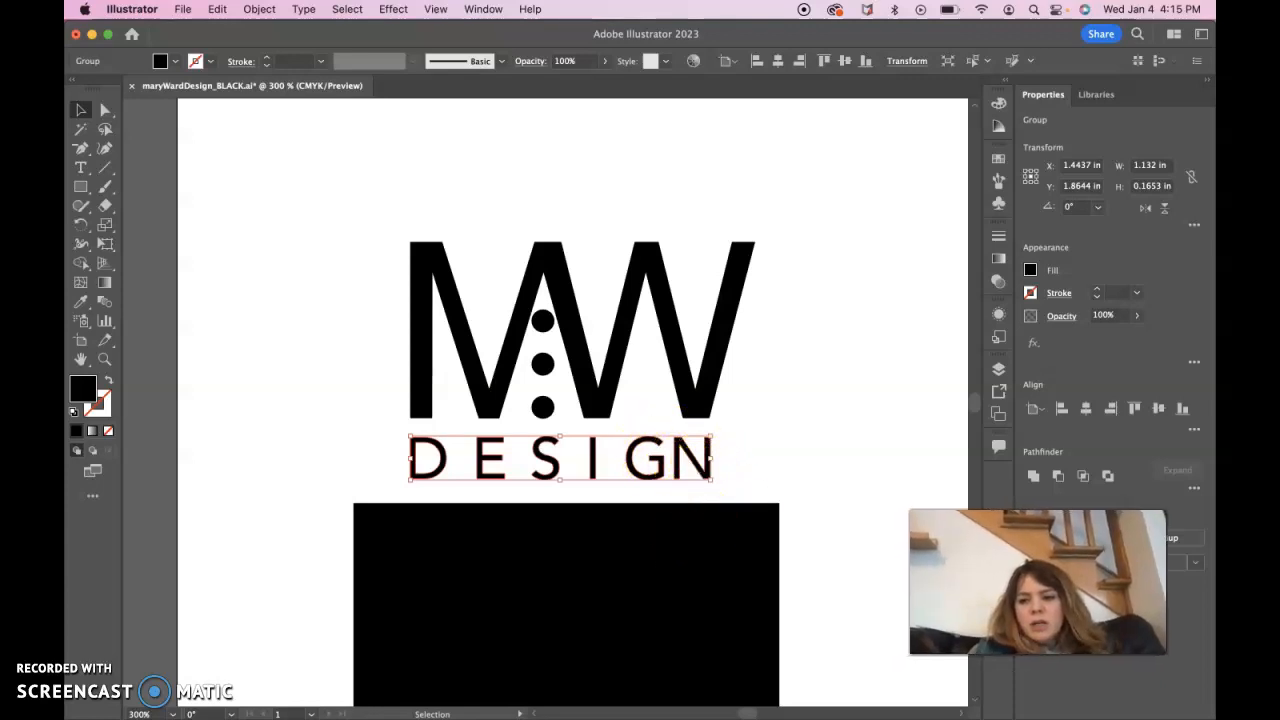
# Give the DESIGN letters a white fill and no stroke.
pyautogui.click(1030, 270)
pyautogui.click(878, 329)
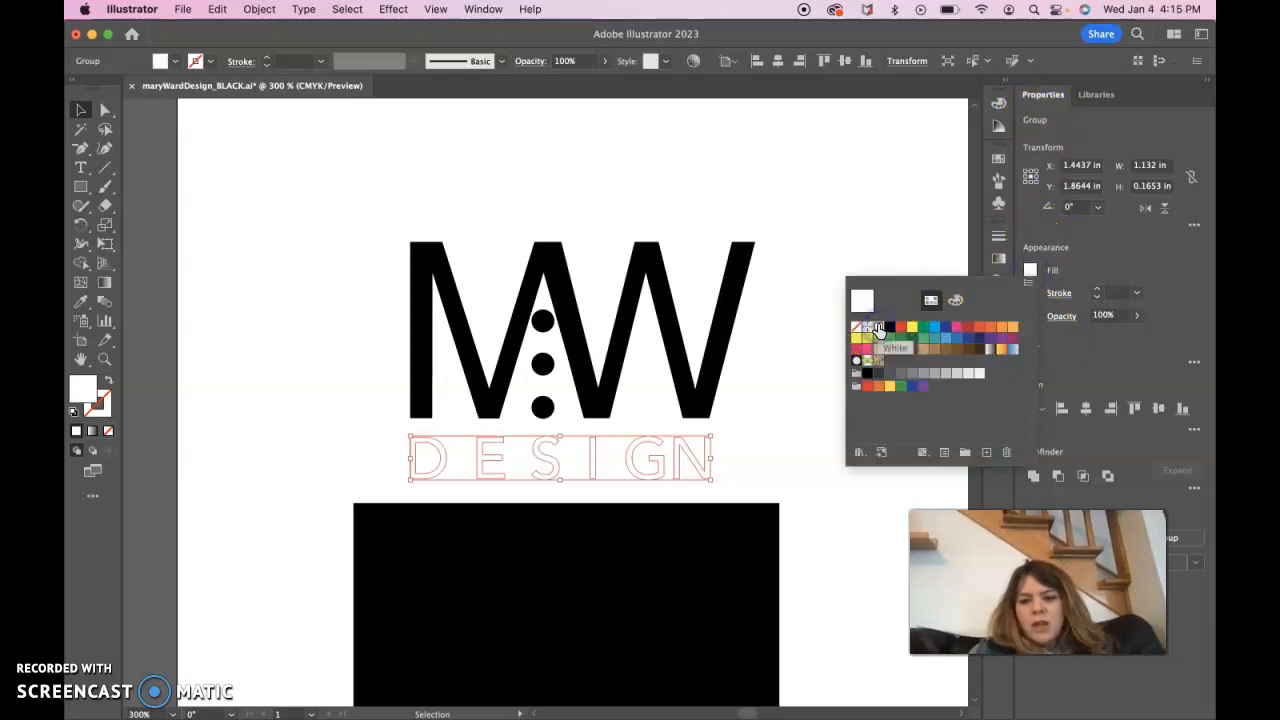
pyautogui.click(1050, 275)
pyautogui.click(1030, 293)
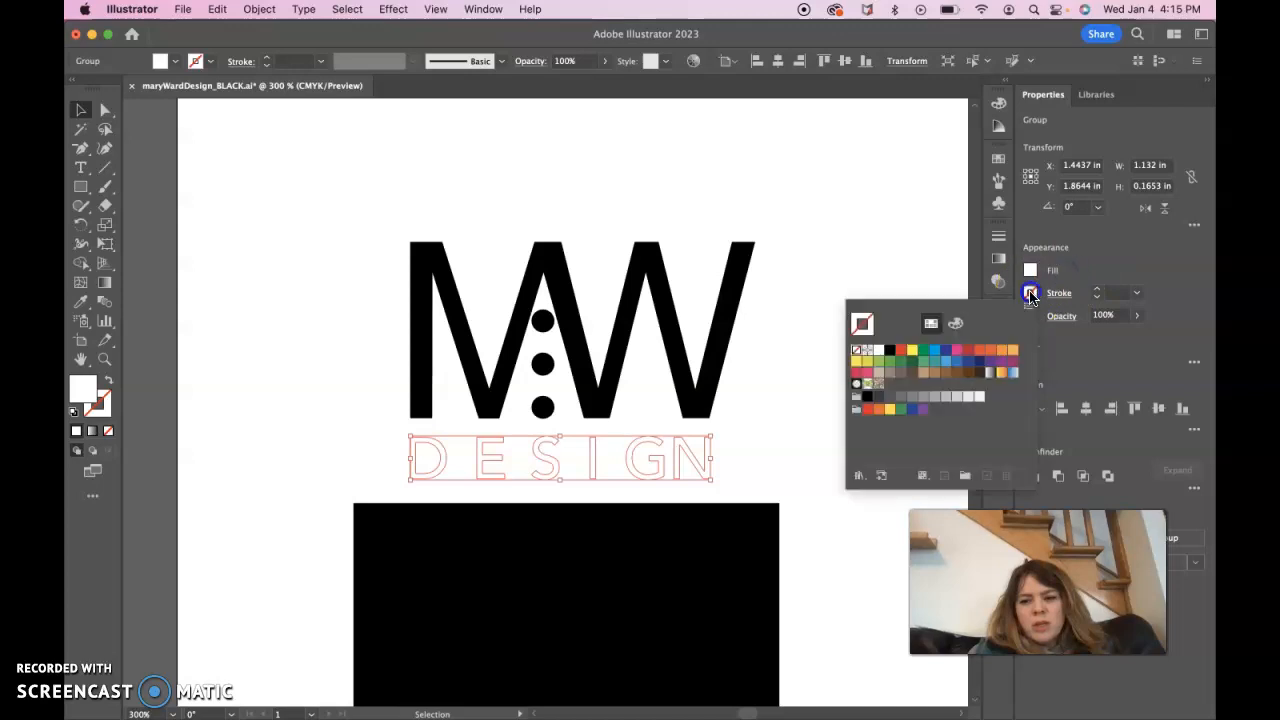
pyautogui.click(889, 352)
pyautogui.click(1030, 293)
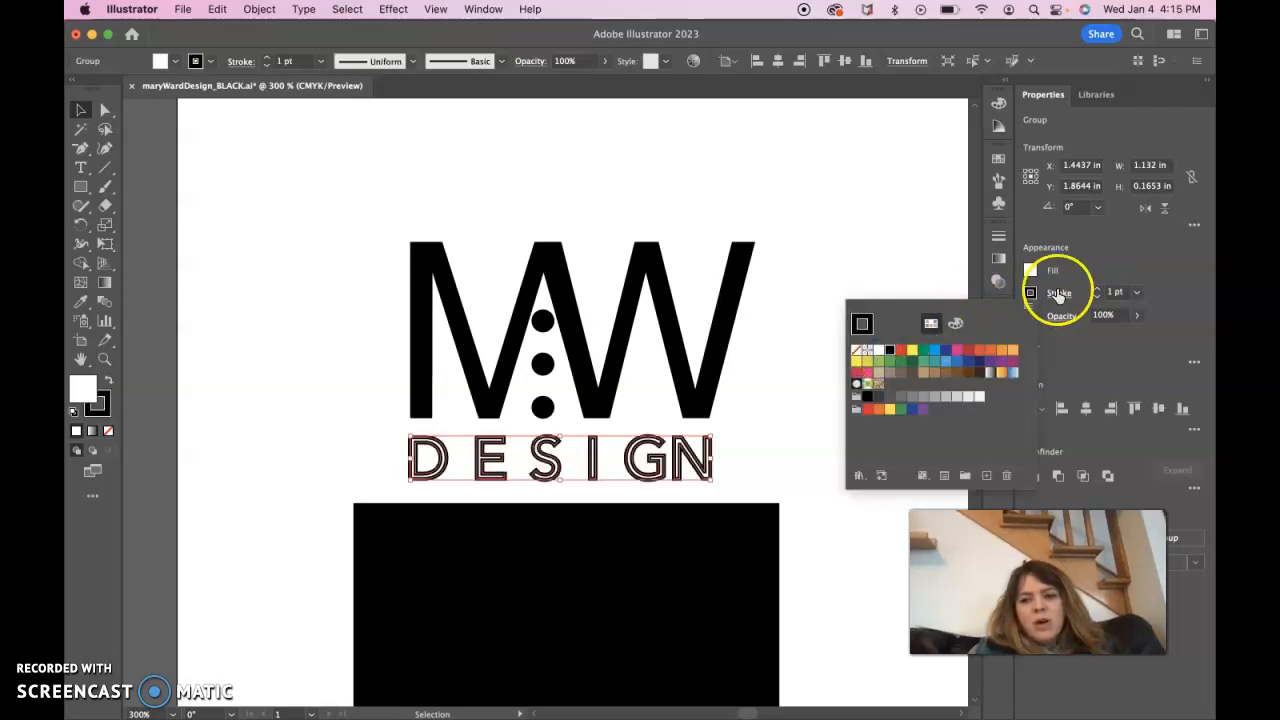
pyautogui.click(857, 351)
pyautogui.click(678, 348)
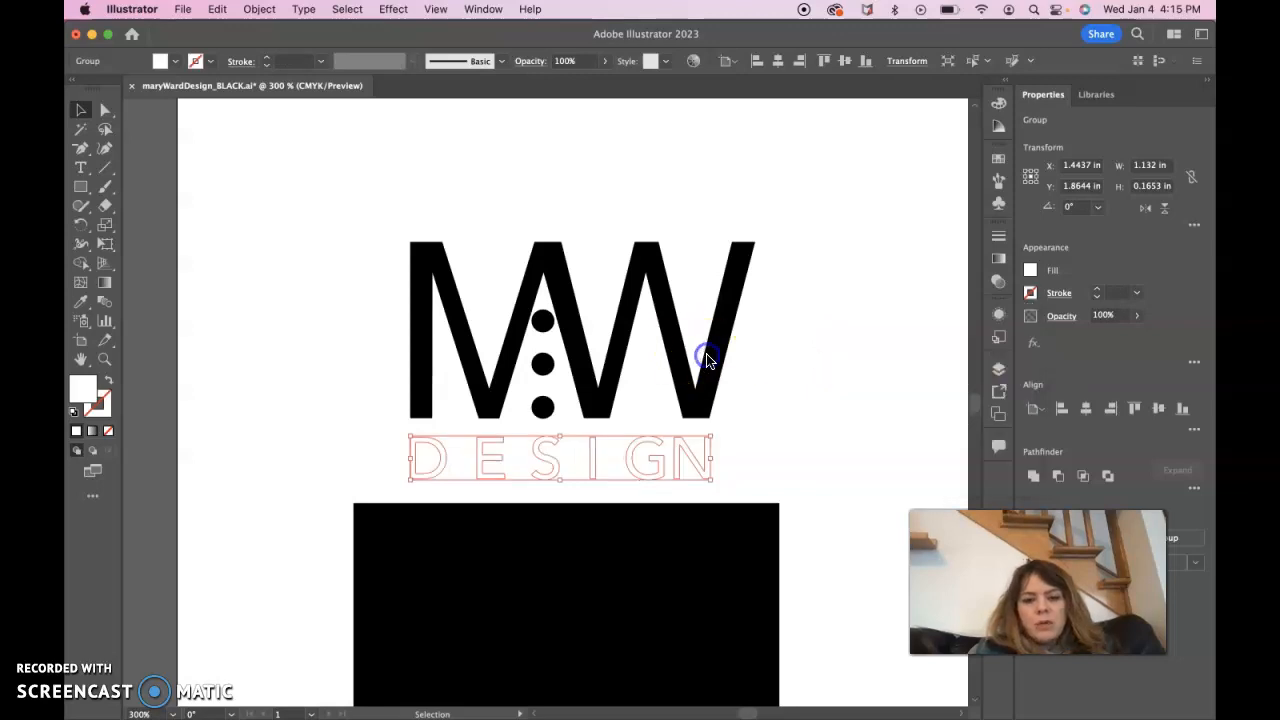
# Select the MW letters together with the three dots.
pyautogui.click(720, 360)
pyautogui.keyDown('shift'); pyautogui.click(545, 407); pyautogui.keyUp('shift')
pyautogui.keyDown('shift'); pyautogui.click(545, 362); pyautogui.keyUp('shift')
pyautogui.keyDown('shift'); pyautogui.click(543, 320); pyautogui.keyUp('shift')
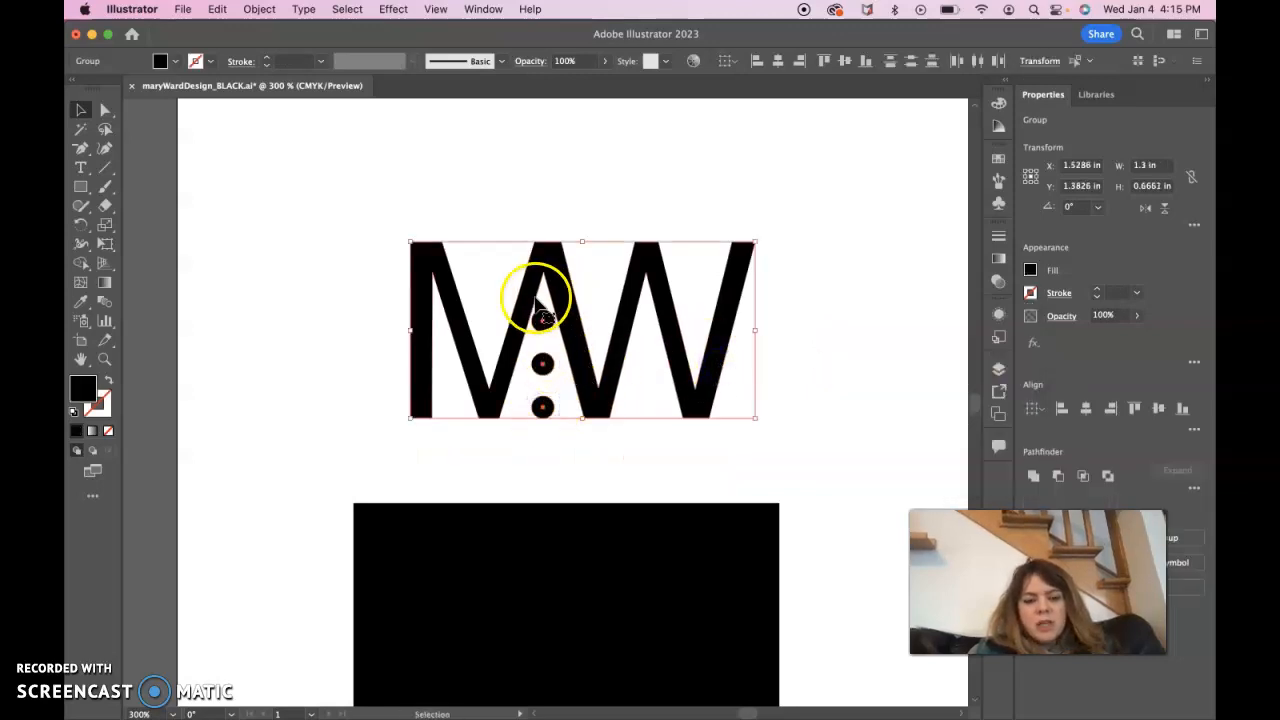
# Fill the MW letters and dots with white.
pyautogui.click(1030, 270)
pyautogui.click(878, 327)
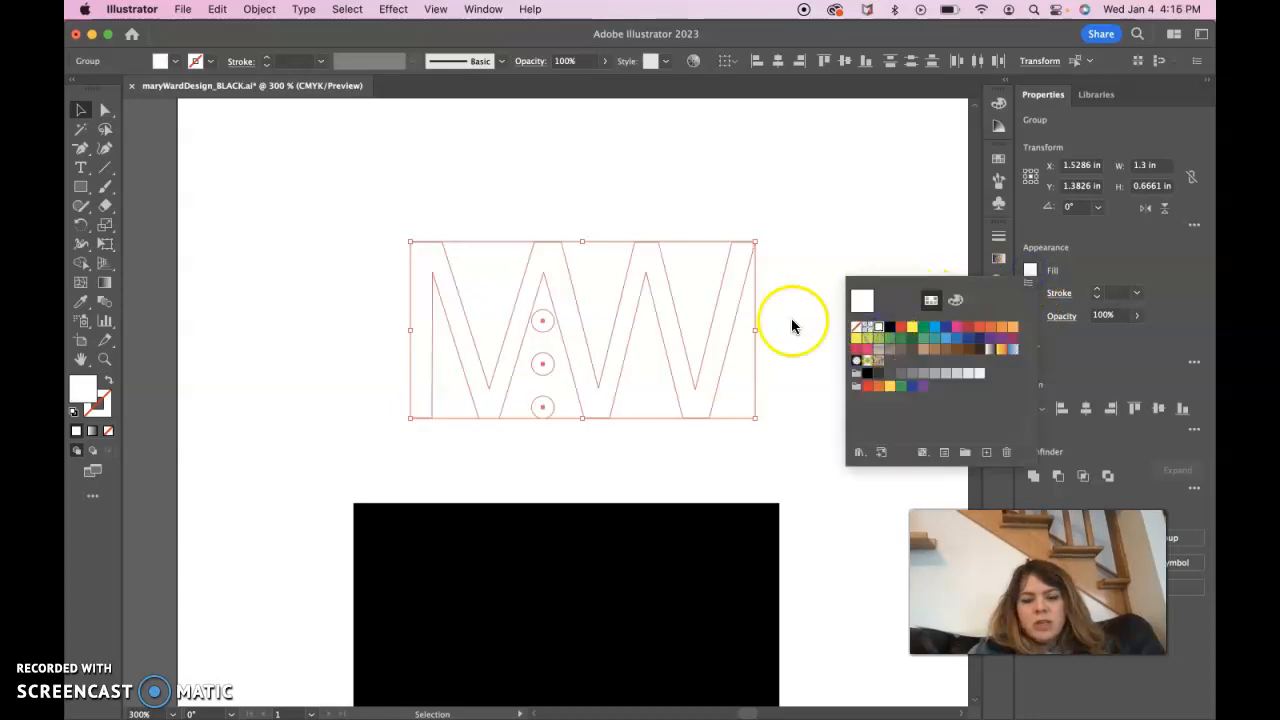
pyautogui.click(660, 447)
# Group MW and dots with DESIGN, then move the black rectangle up over the logo.
pyautogui.keyDown('shift'); pyautogui.click(558, 450); pyautogui.keyUp('shift')
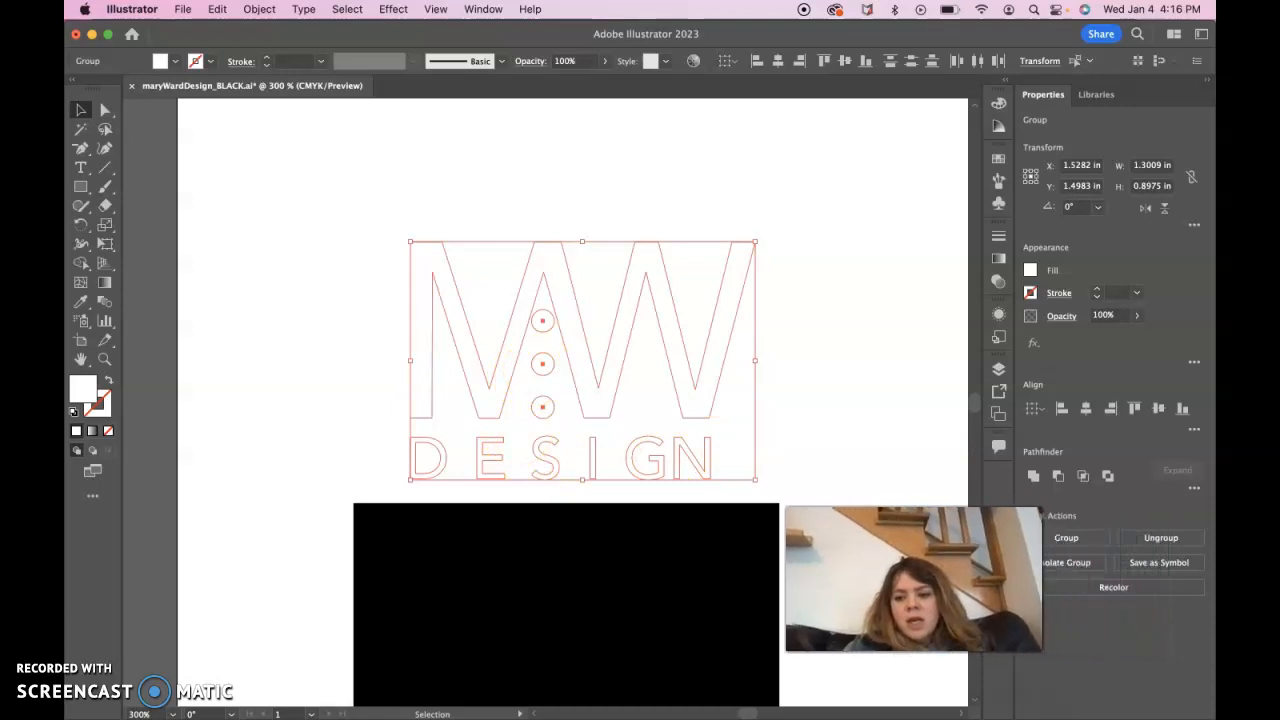
pyautogui.click(1064, 541)
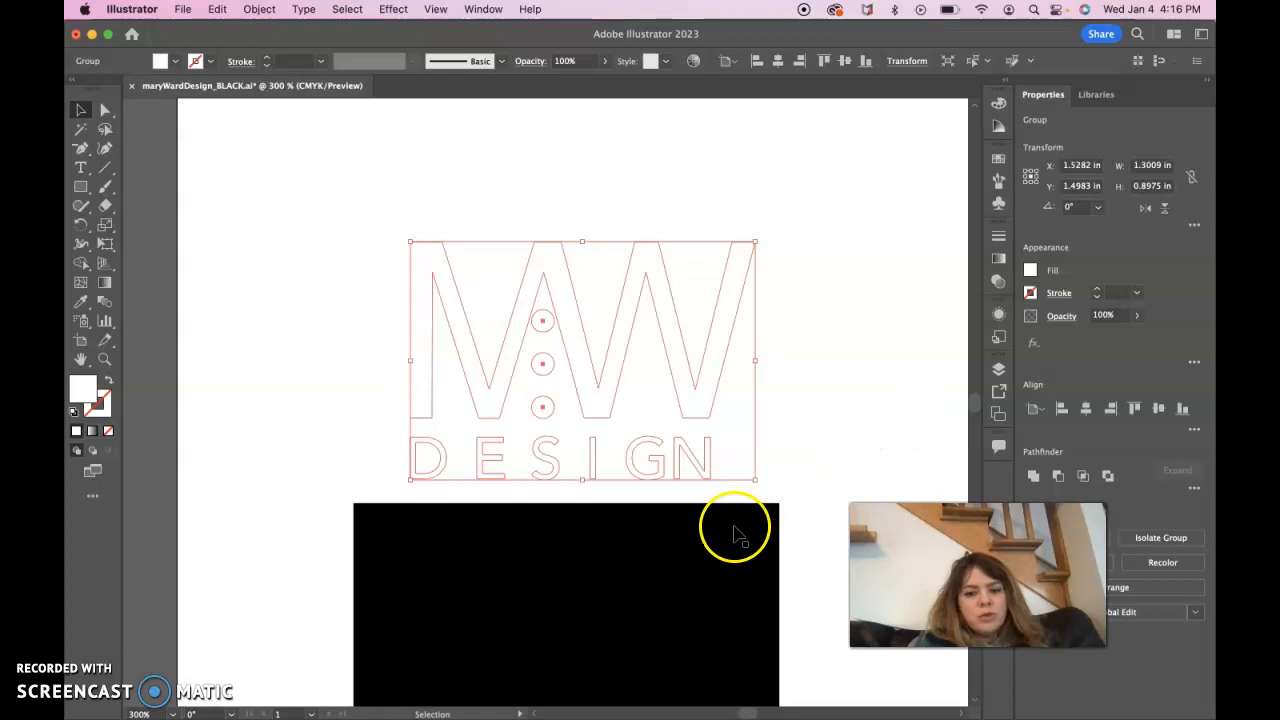
pyautogui.moveTo(655, 624); pyautogui.dragTo(648, 362)
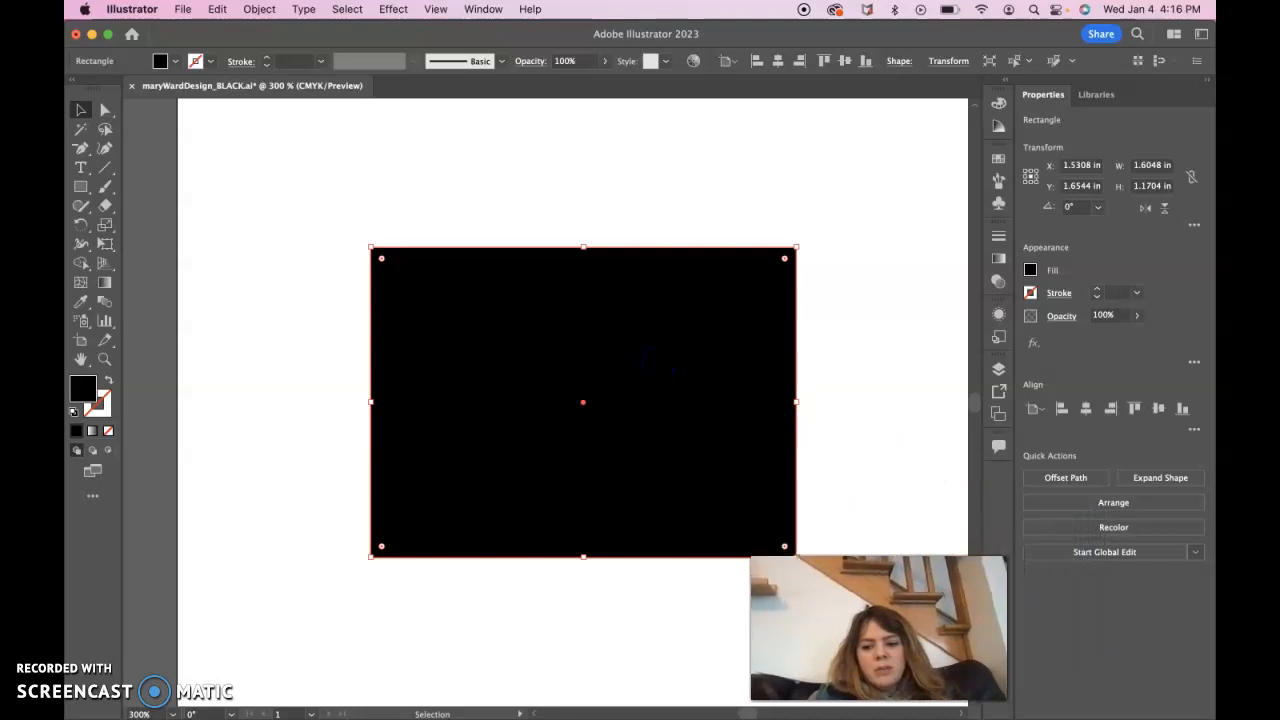
# Send the black rectangle to the back and center it behind the logo.
pyautogui.click(1127, 506)
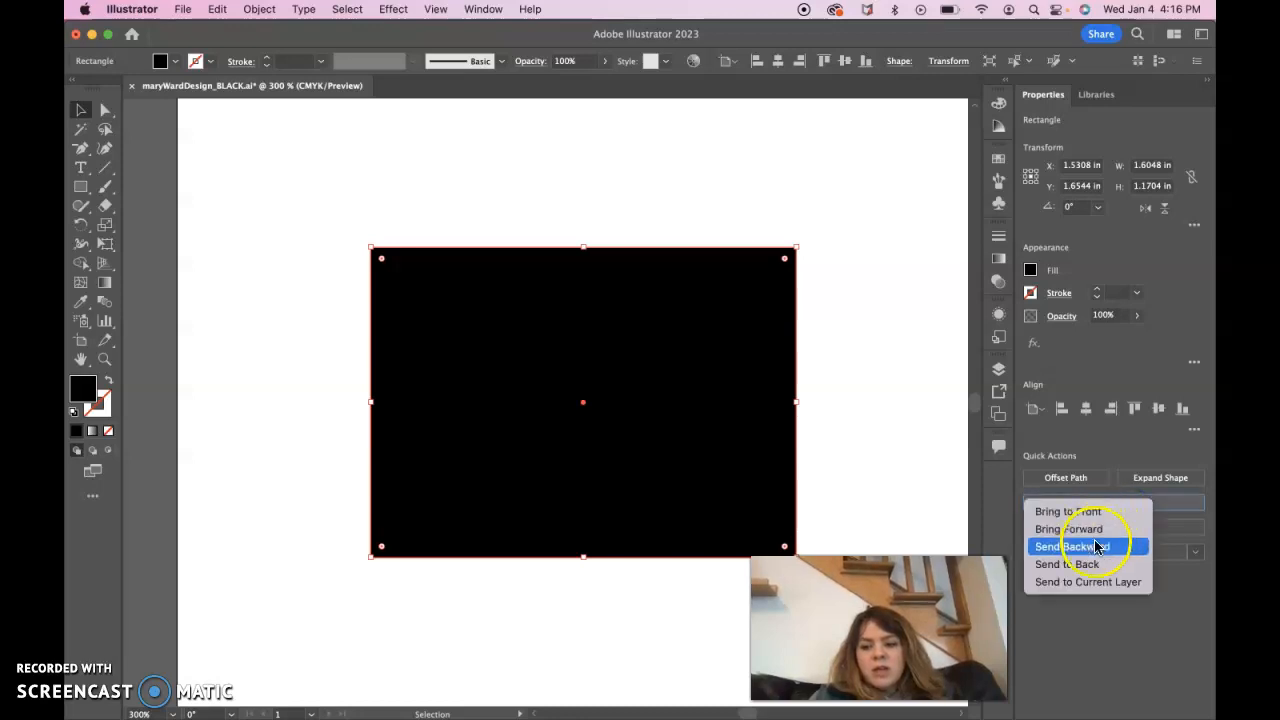
pyautogui.click(1094, 564)
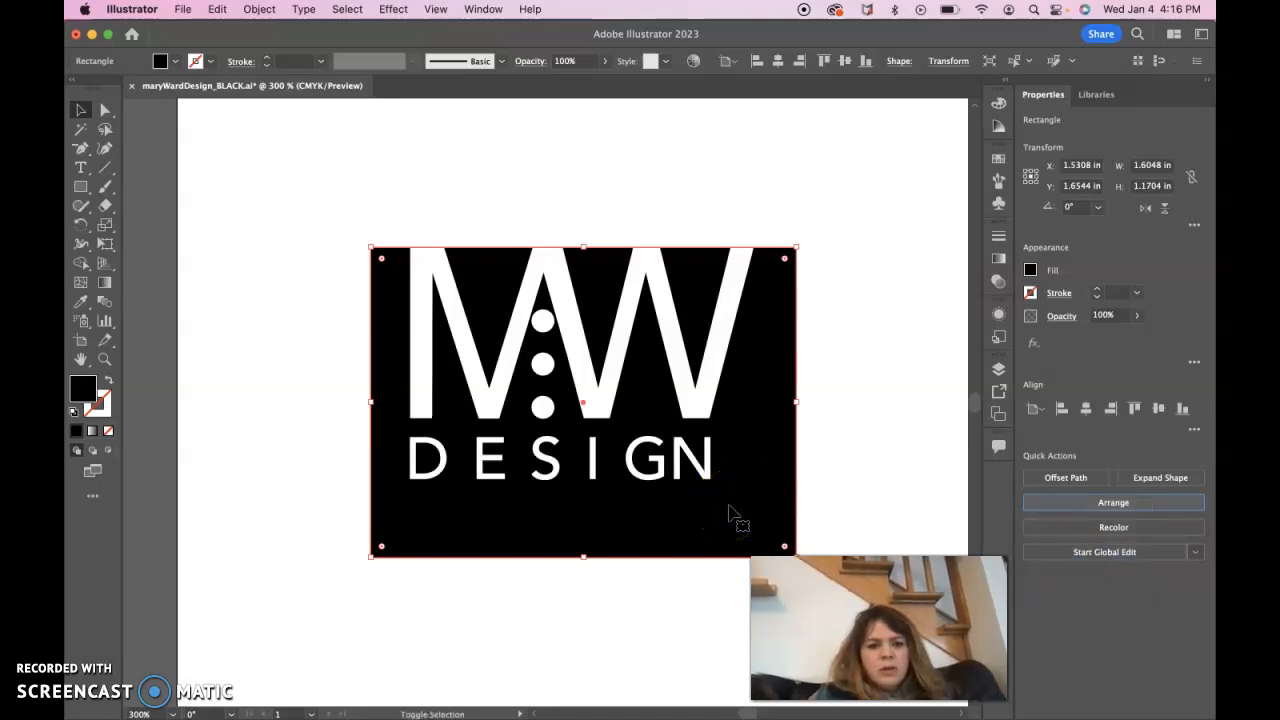
pyautogui.moveTo(738, 511); pyautogui.dragTo(723, 495)
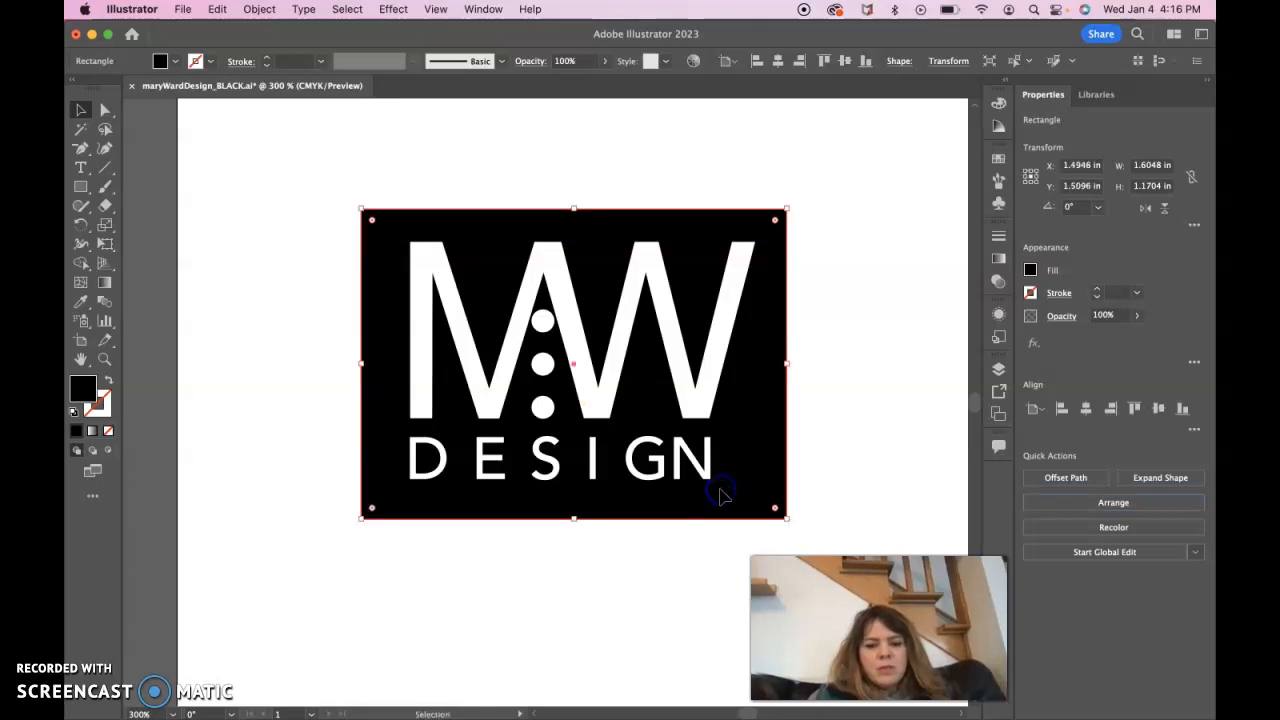
pyautogui.click(853, 484)
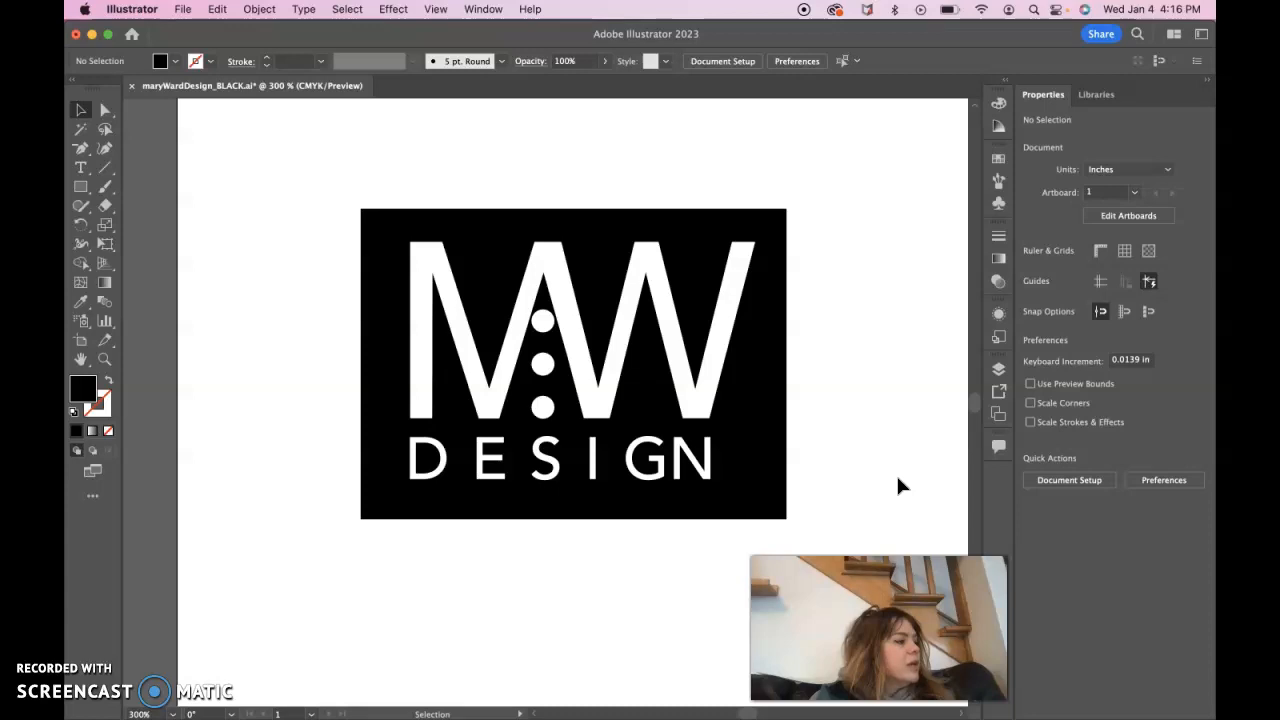
# Group the white logo with its black rectangle and zoom out to the artboard.
pyautogui.click(729, 423)
pyautogui.moveTo(338, 172); pyautogui.dragTo(844, 515)
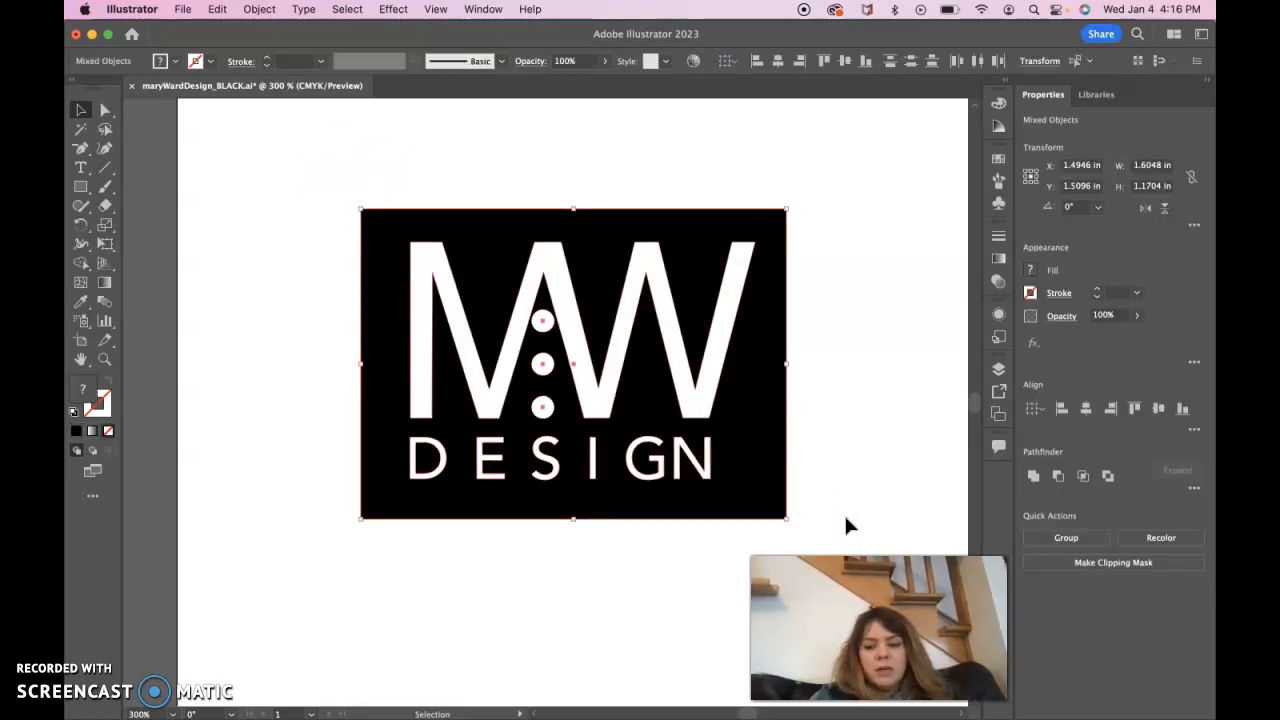
pyautogui.click(1078, 538)
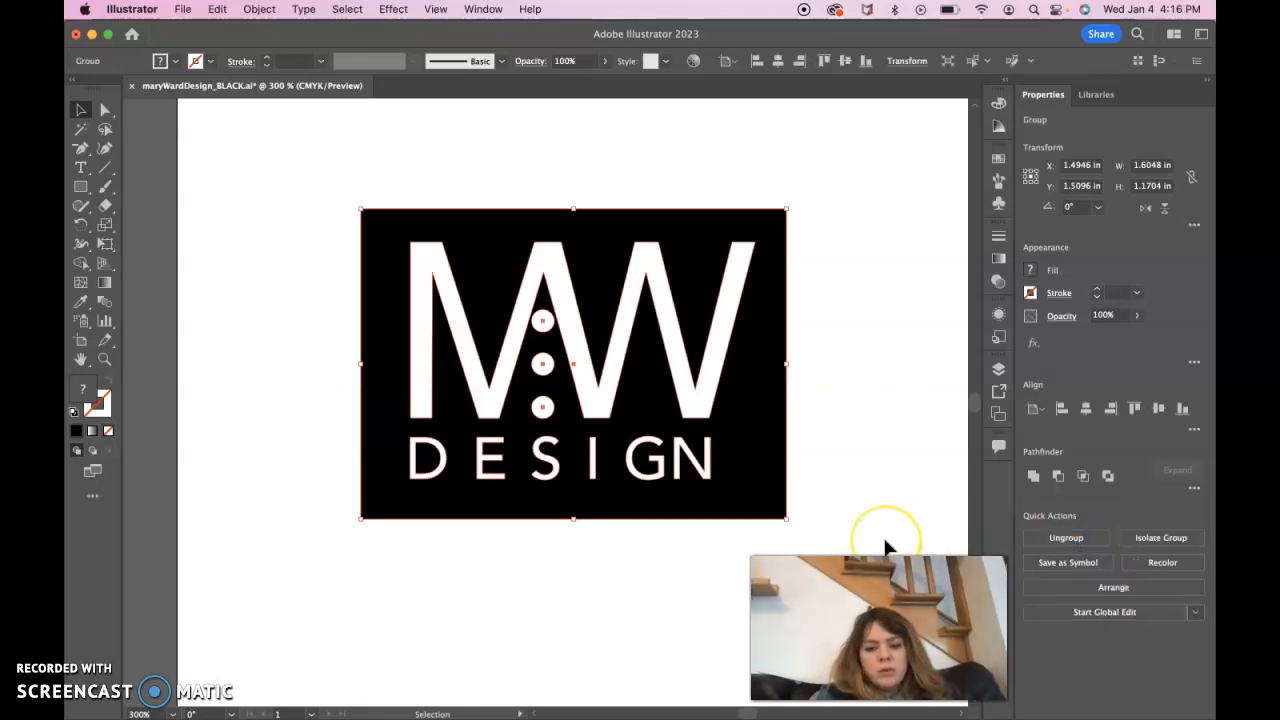
pyautogui.press('super+minus')
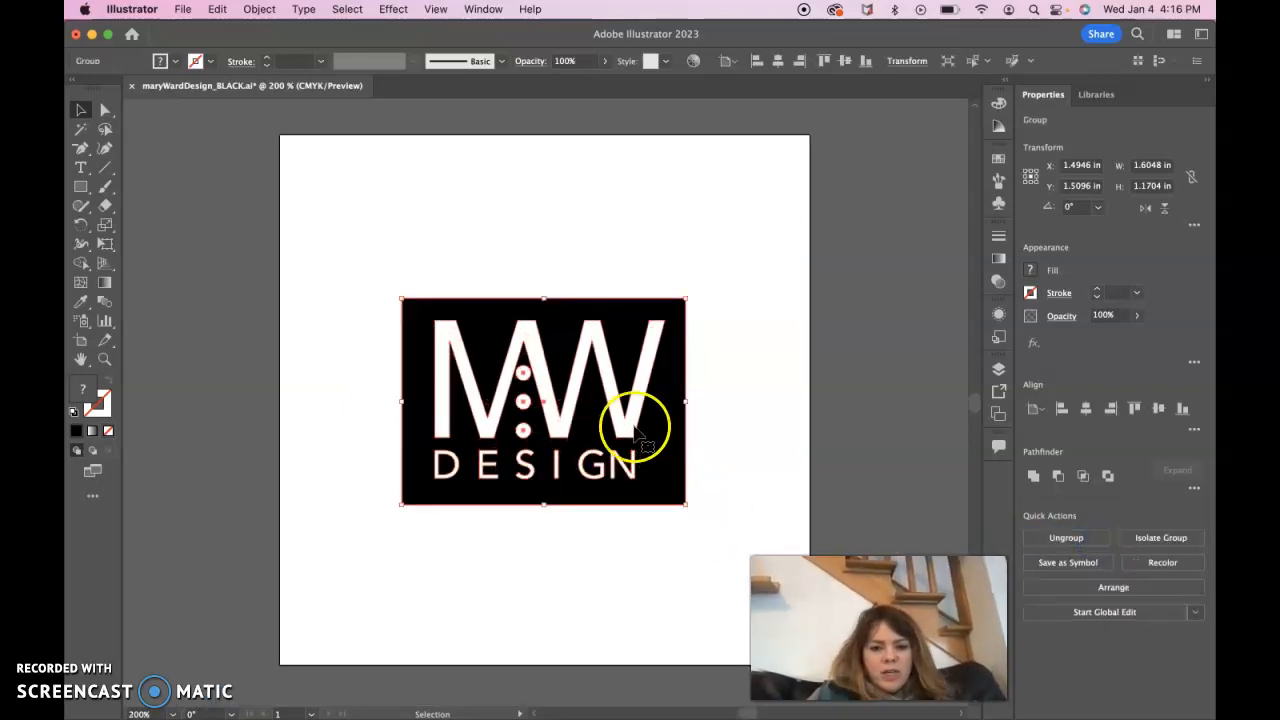
pyautogui.click(740, 441)
pyautogui.click(660, 445)
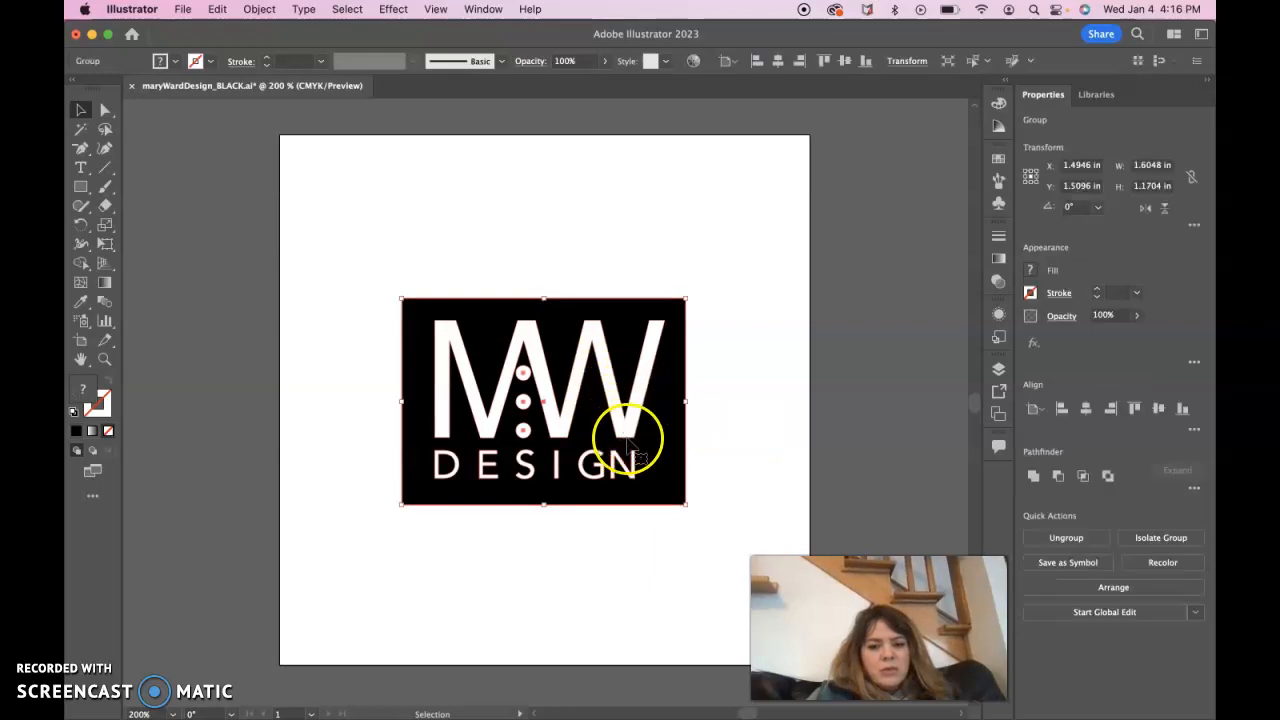
# Option-drag a copy of the logo group onto the pasteboard left of the artboard and select it.
pyautogui.press('a')
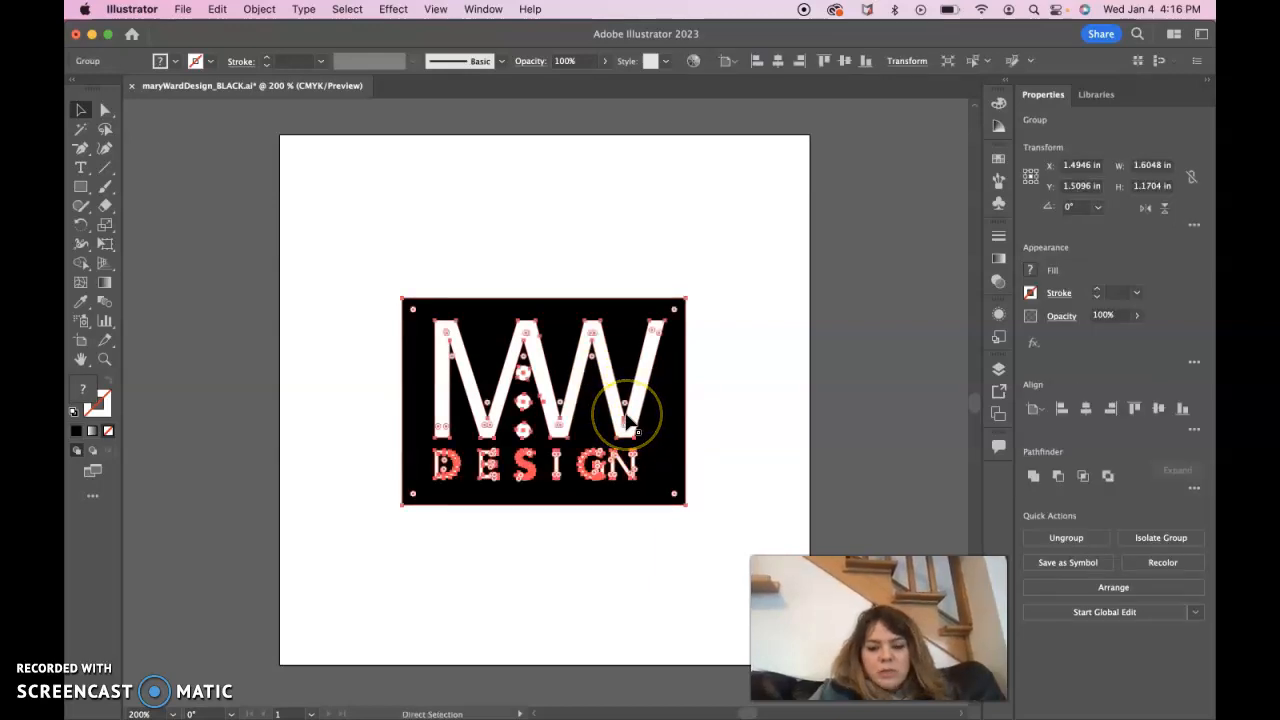
pyautogui.press('super+minus')
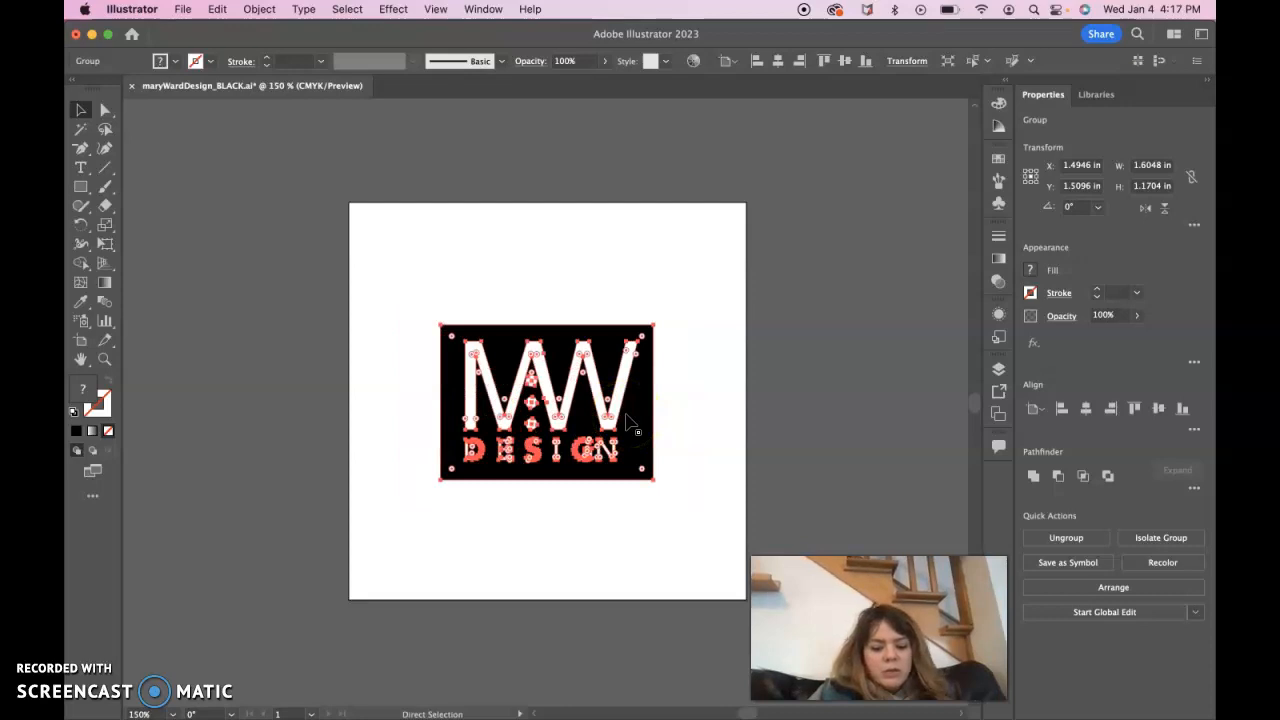
pyautogui.press('v')
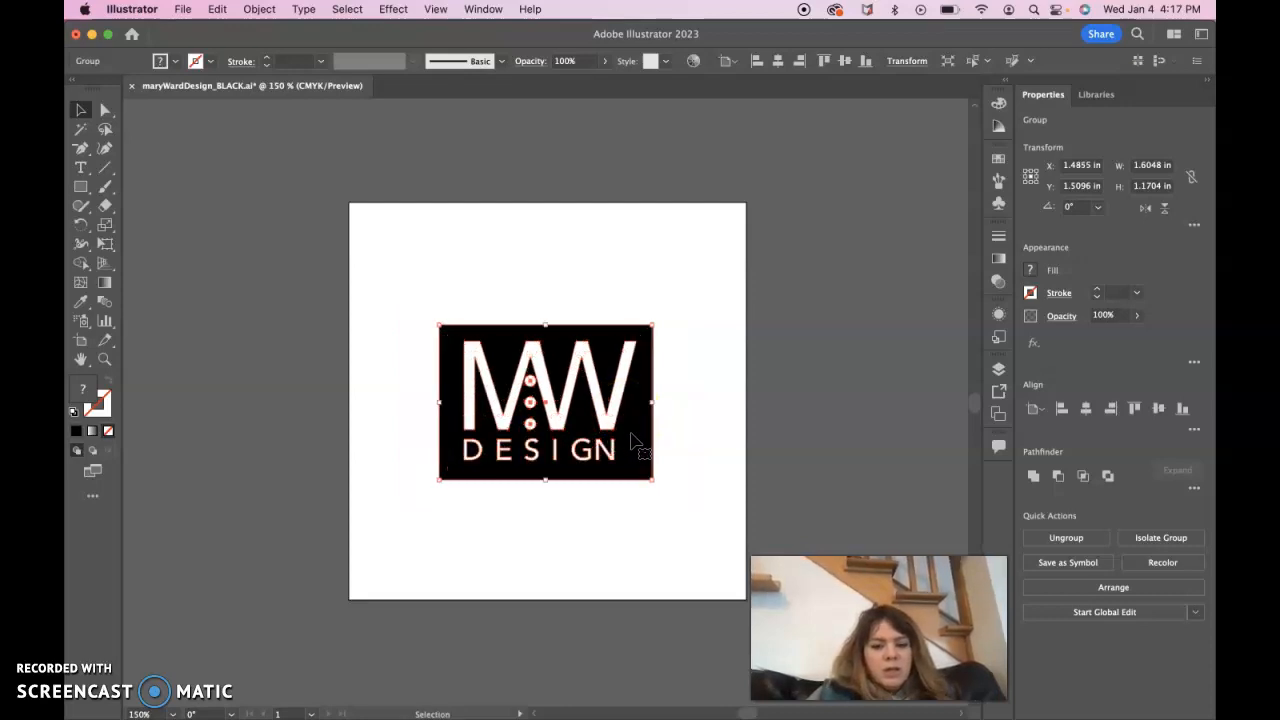
pyautogui.moveTo(636, 435); pyautogui.dragTo(320, 437)
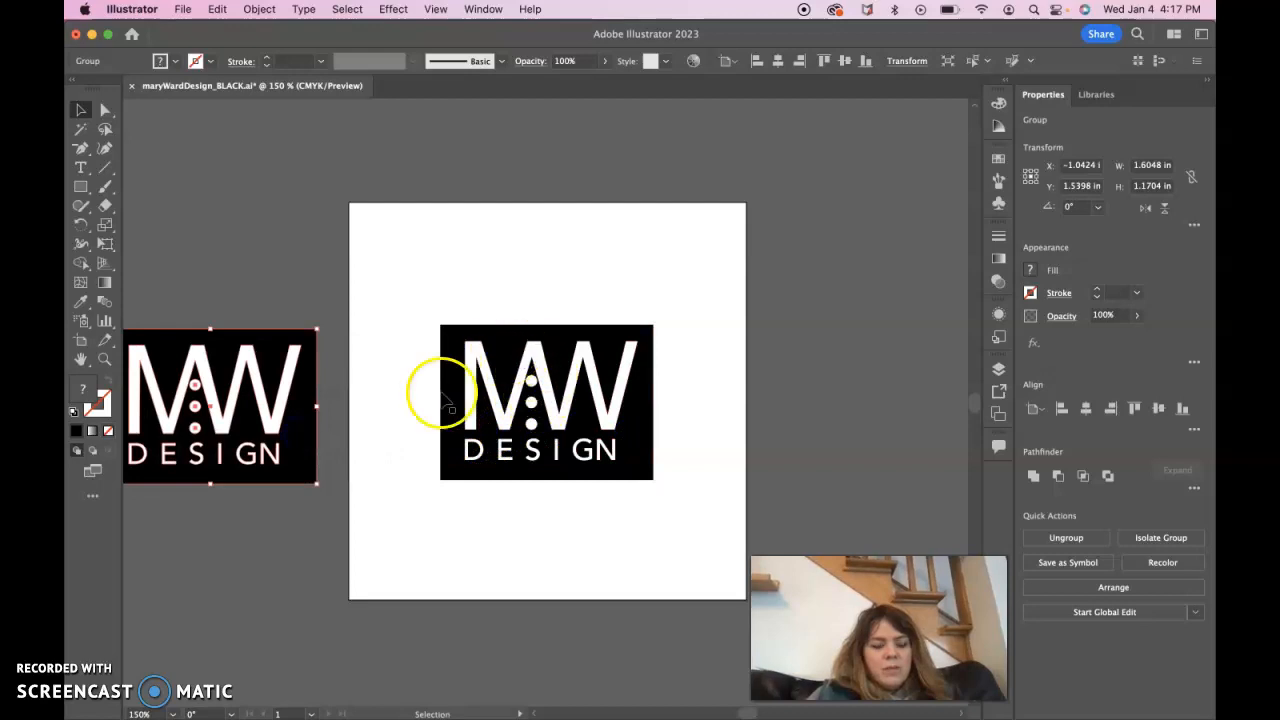
pyautogui.hscroll(-5, 311, 512)
pyautogui.hscroll(-3, 311, 512)
pyautogui.moveTo(391, 294); pyautogui.dragTo(352, 262)
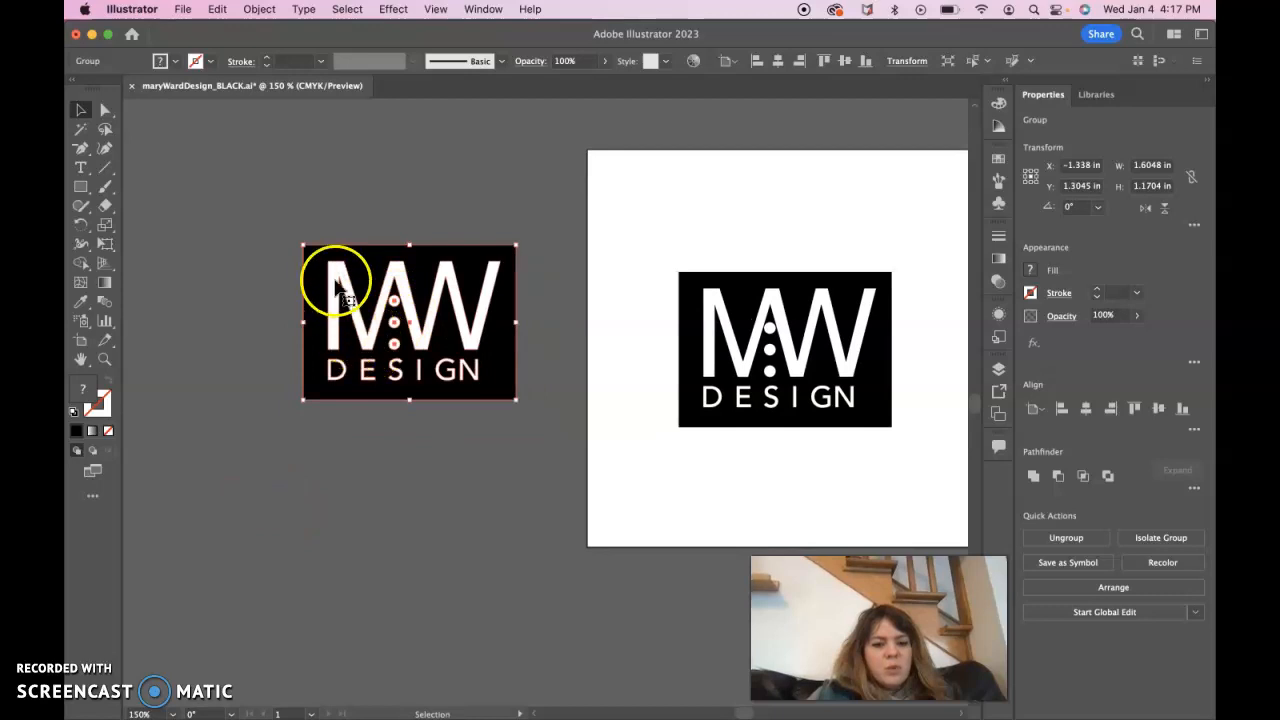
pyautogui.click(378, 199)
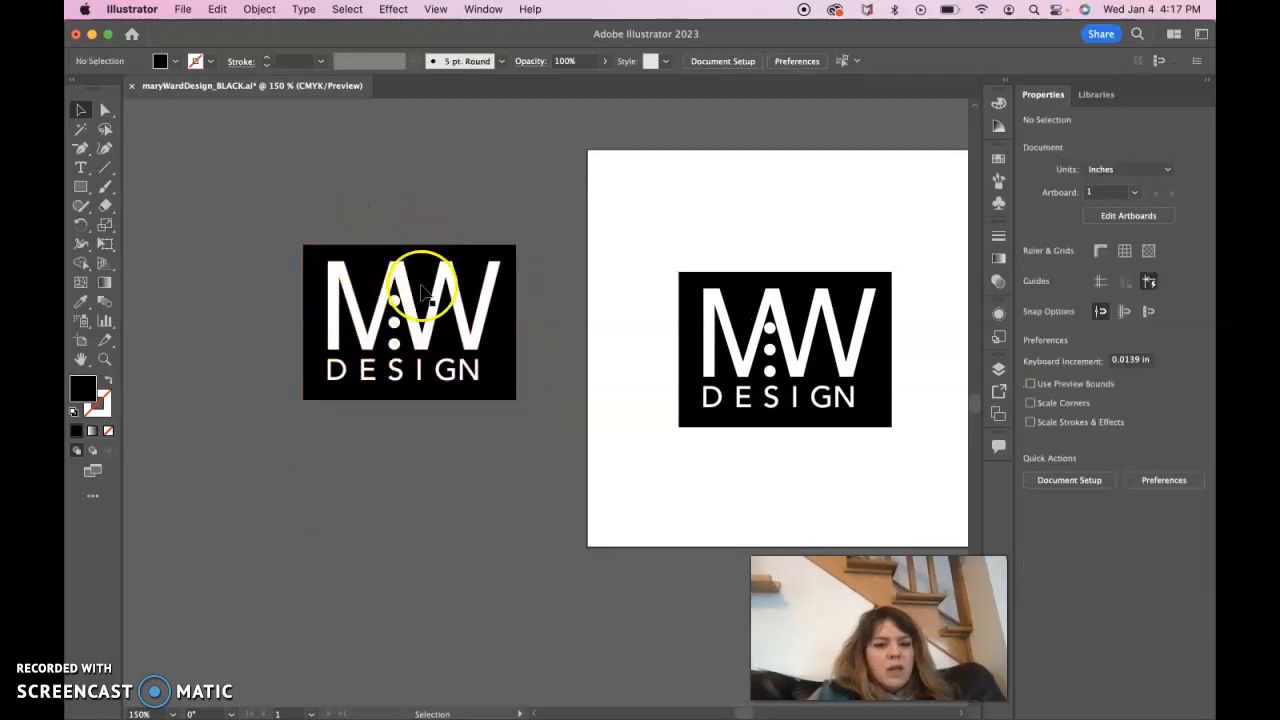
pyautogui.click(306, 294)
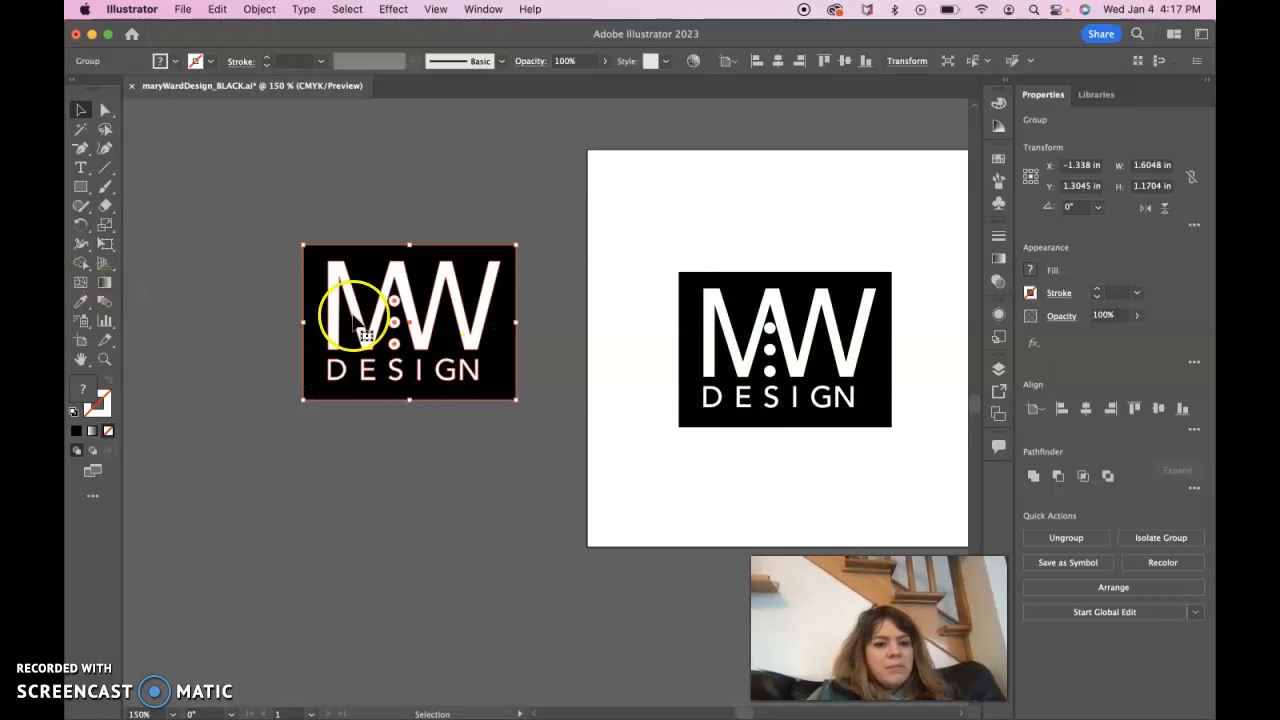
# Select the logo copy's parts and try Pathfinder Divide, dismissing the no-results warning.
pyautogui.click(483, 474)
pyautogui.click(278, 230)
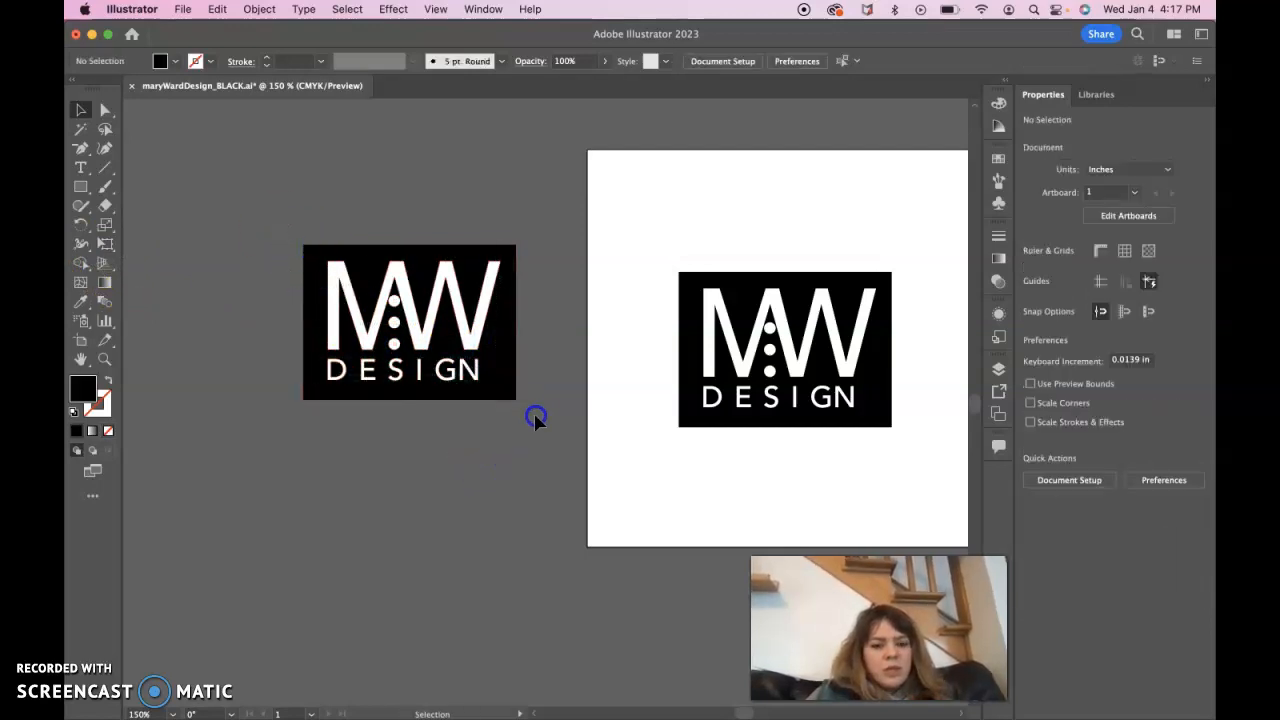
pyautogui.moveTo(535, 419); pyautogui.dragTo(545, 428)
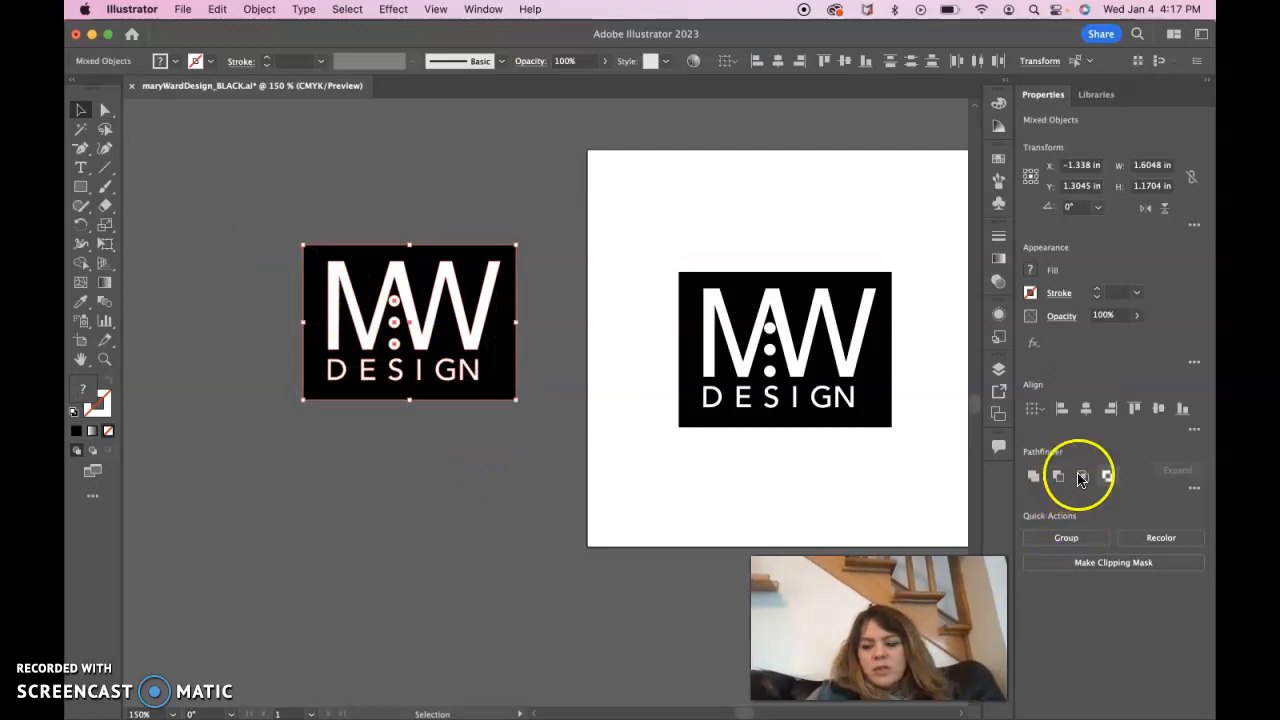
pyautogui.click(1196, 489)
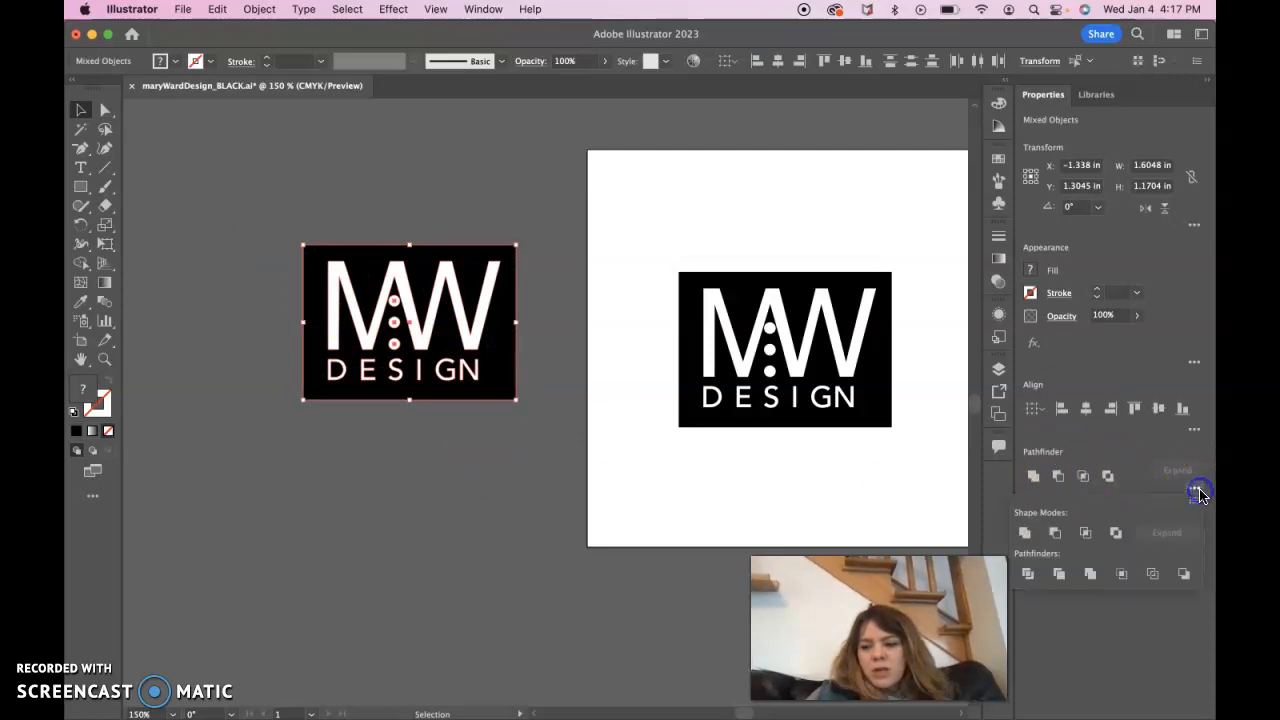
pyautogui.click(1028, 576)
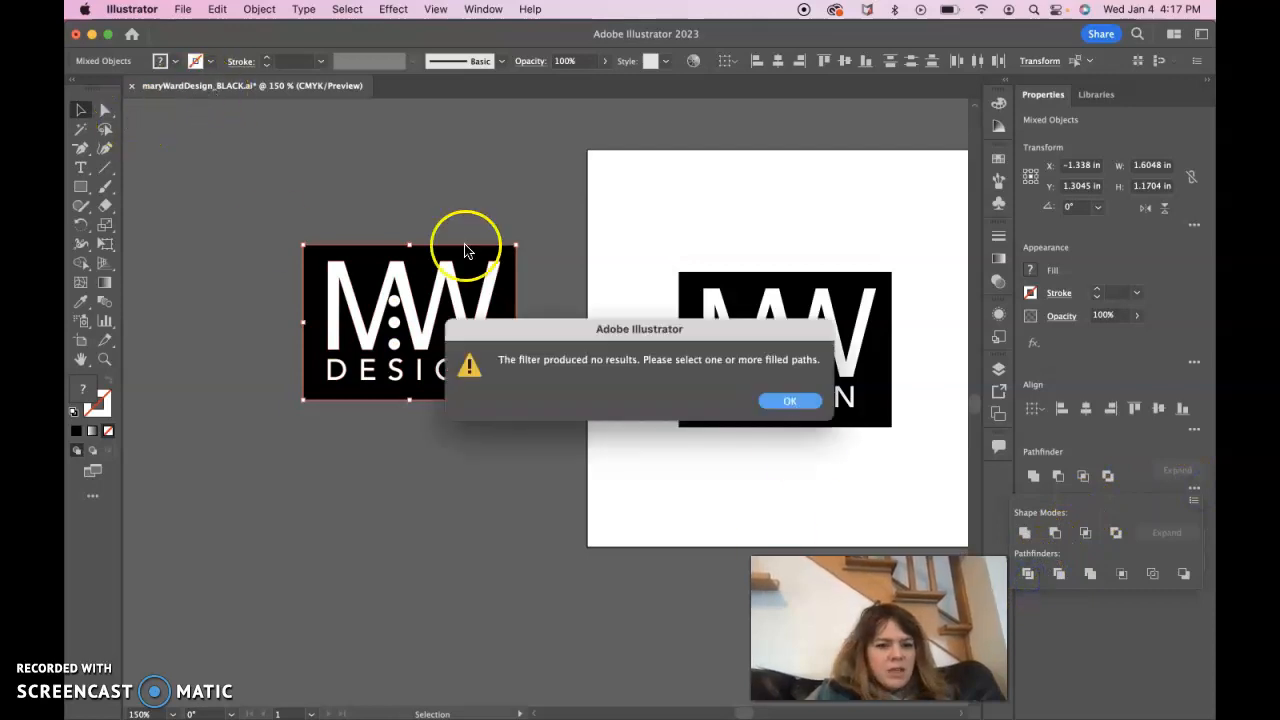
pyautogui.click(791, 400)
pyautogui.click(105, 112)
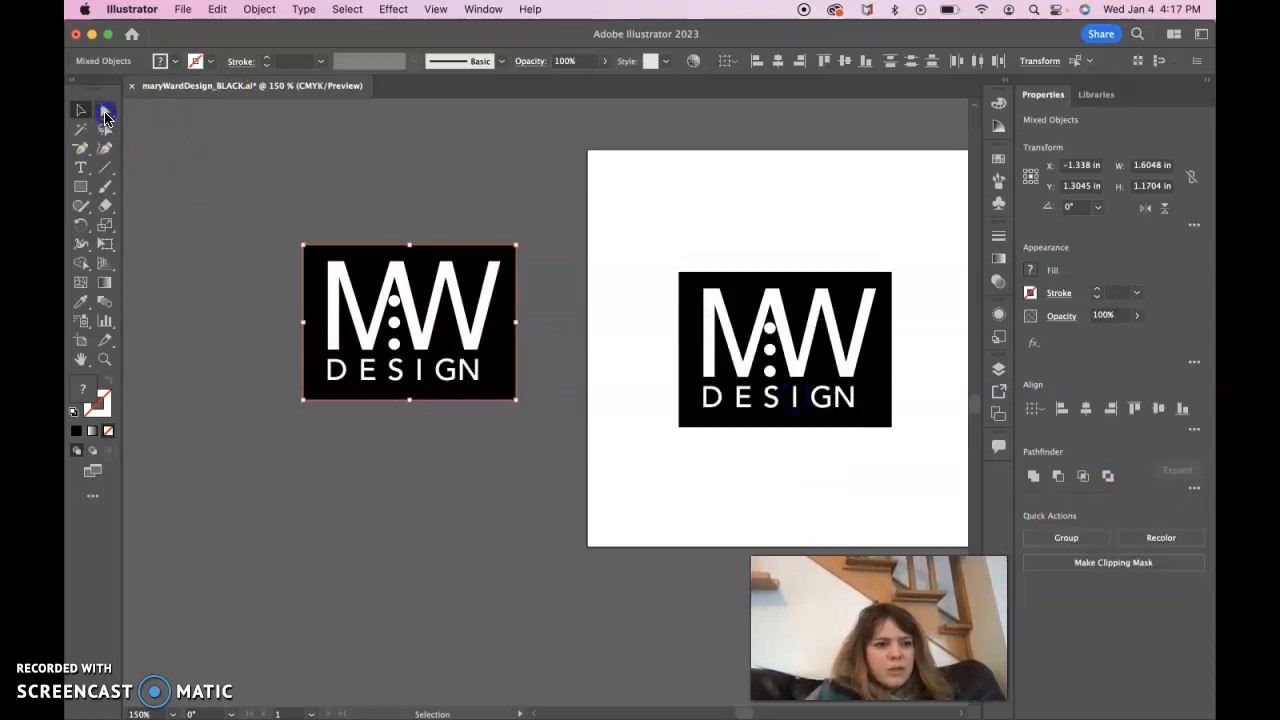
# Apply Pathfinder Minus Front to cut the MW DESIGN letters out of the black rectangle.
pyautogui.press('super+shift+a')
pyautogui.click(437, 375)
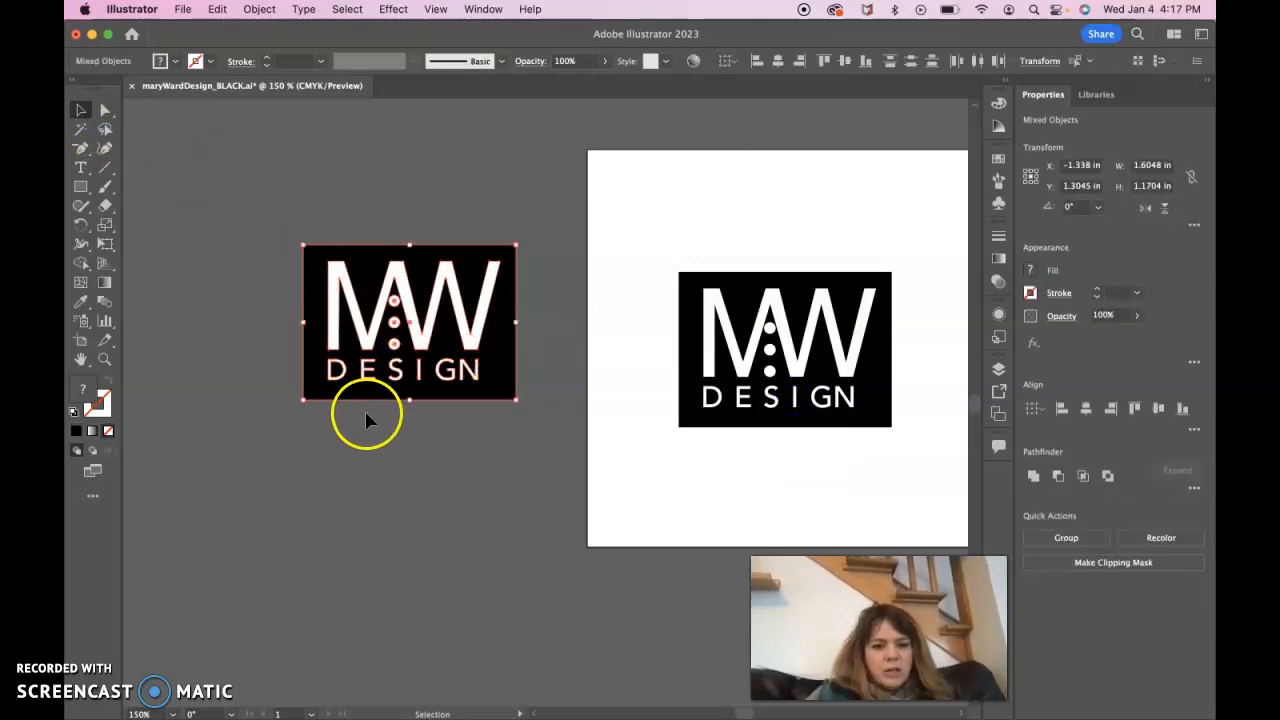
pyautogui.click(1060, 478)
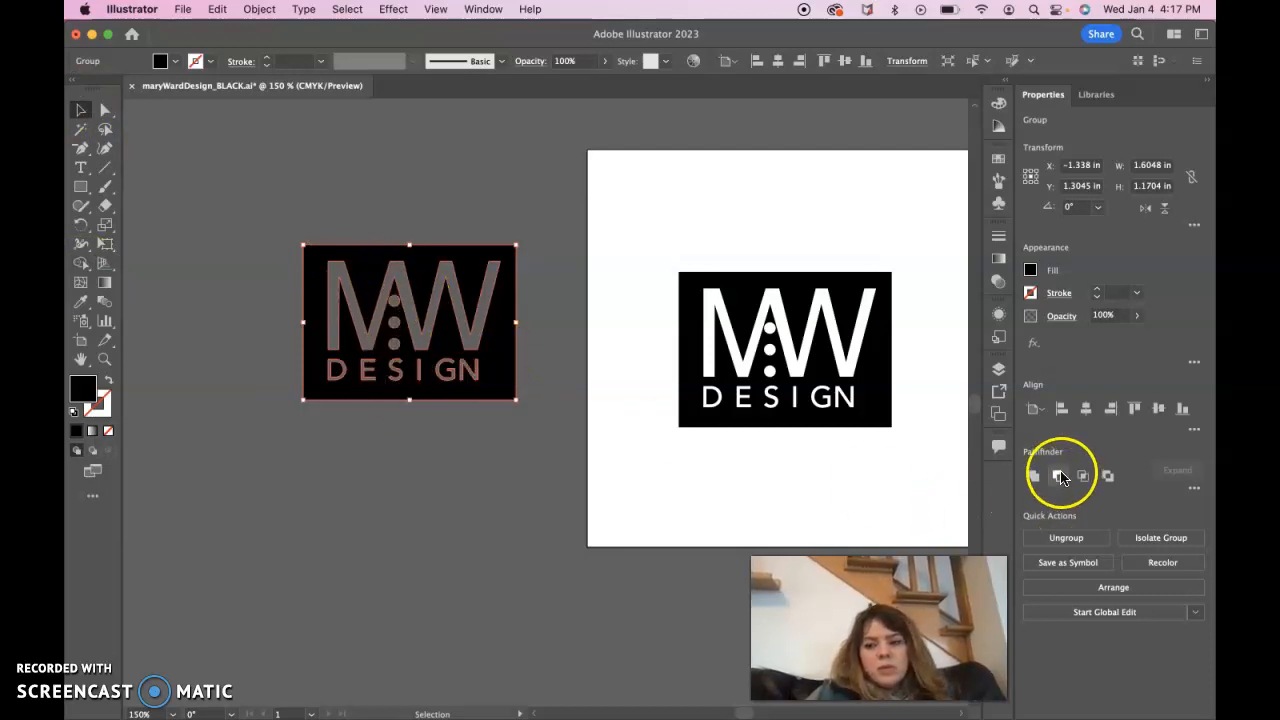
pyautogui.click(1194, 489)
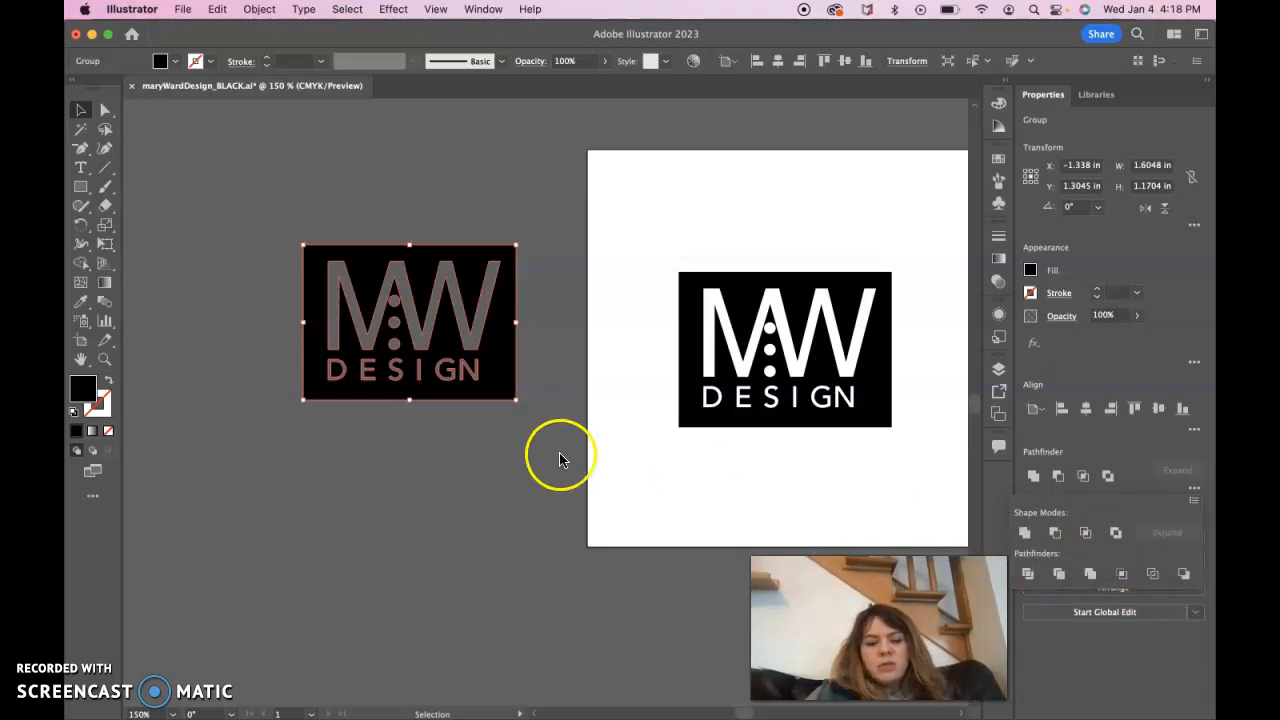
pyautogui.click(480, 520)
# Bring the knockout logo onto the artboard and stack it with the original logo.
pyautogui.moveTo(474, 394); pyautogui.dragTo(862, 267)
pyautogui.click(796, 367)
pyautogui.moveTo(804, 372); pyautogui.dragTo(800, 428)
pyautogui.moveTo(810, 286); pyautogui.dragTo(808, 312)
pyautogui.keyDown('shift'); pyautogui.click(820, 370); pyautogui.keyUp('shift')
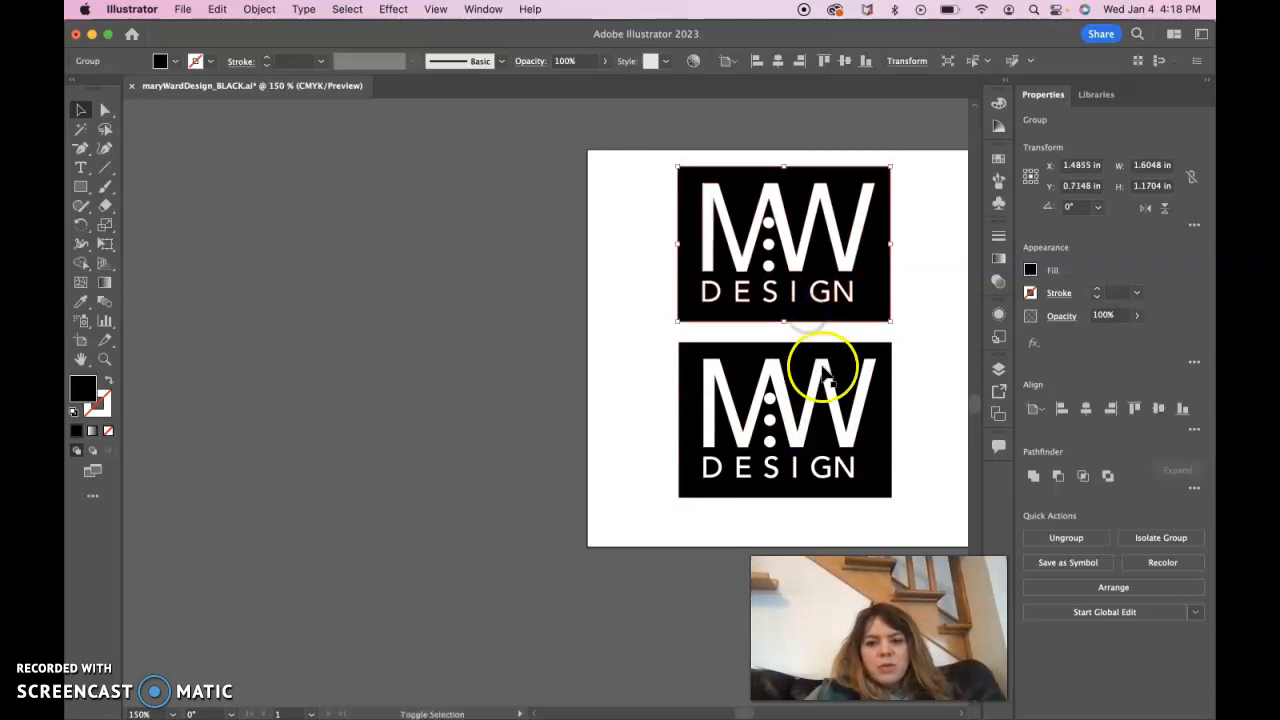
pyautogui.moveTo(851, 366); pyautogui.dragTo(373, 374)
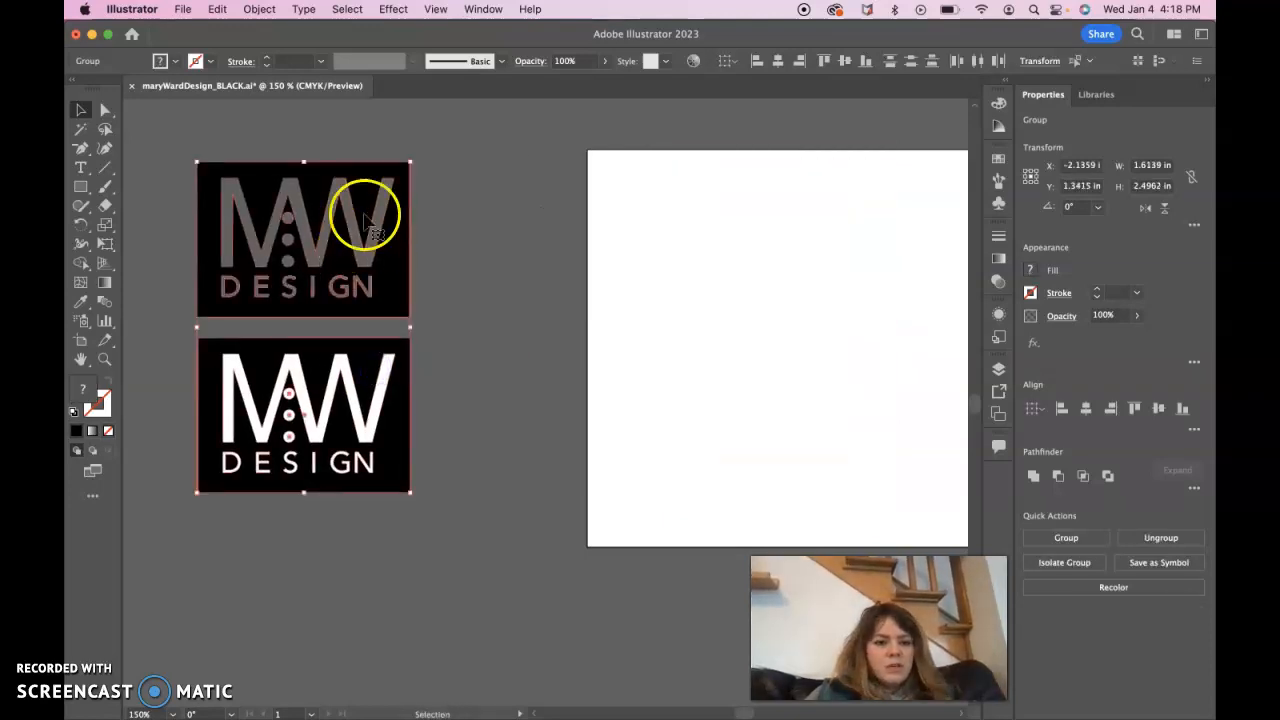
pyautogui.press('super+z')
pyautogui.press('super+z')
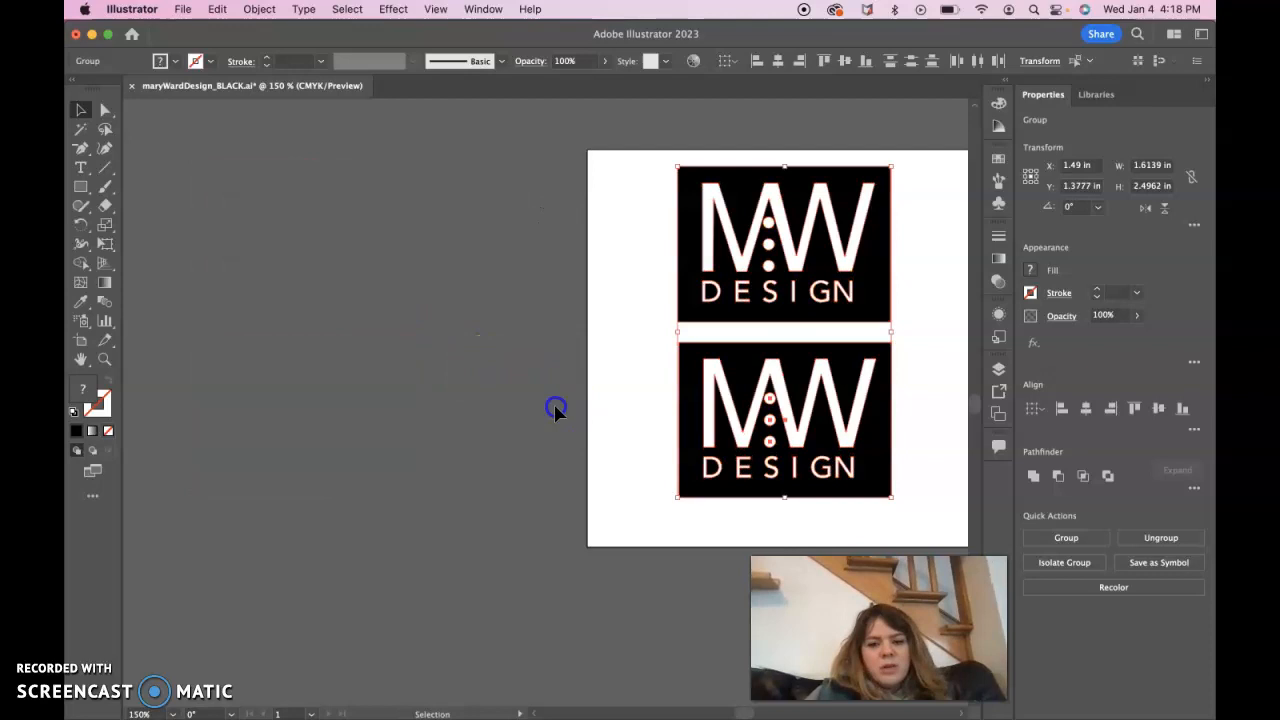
pyautogui.click(631, 405)
# Adjust the two logos' positions, undoing stray moves, and save the document.
pyautogui.hscroll(5, 630, 410)
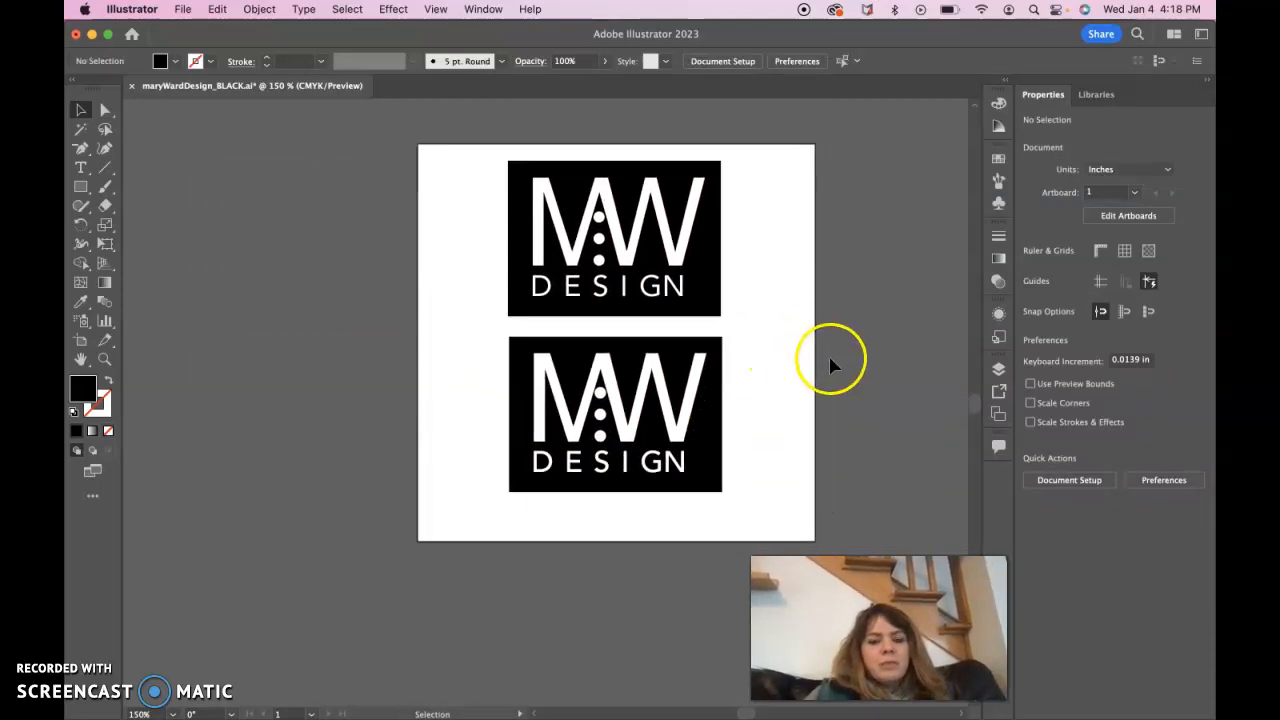
pyautogui.click(704, 295)
pyautogui.moveTo(706, 298); pyautogui.dragTo(373, 325)
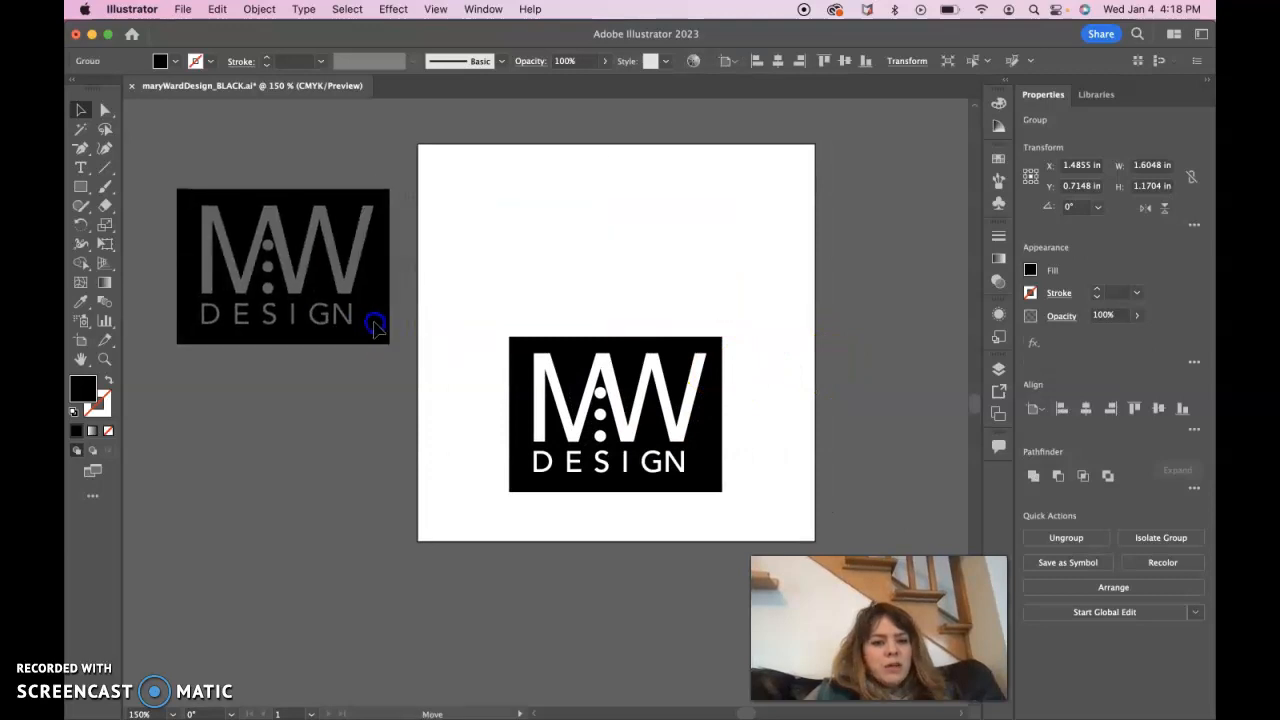
pyautogui.press('super+z')
pyautogui.press('v')
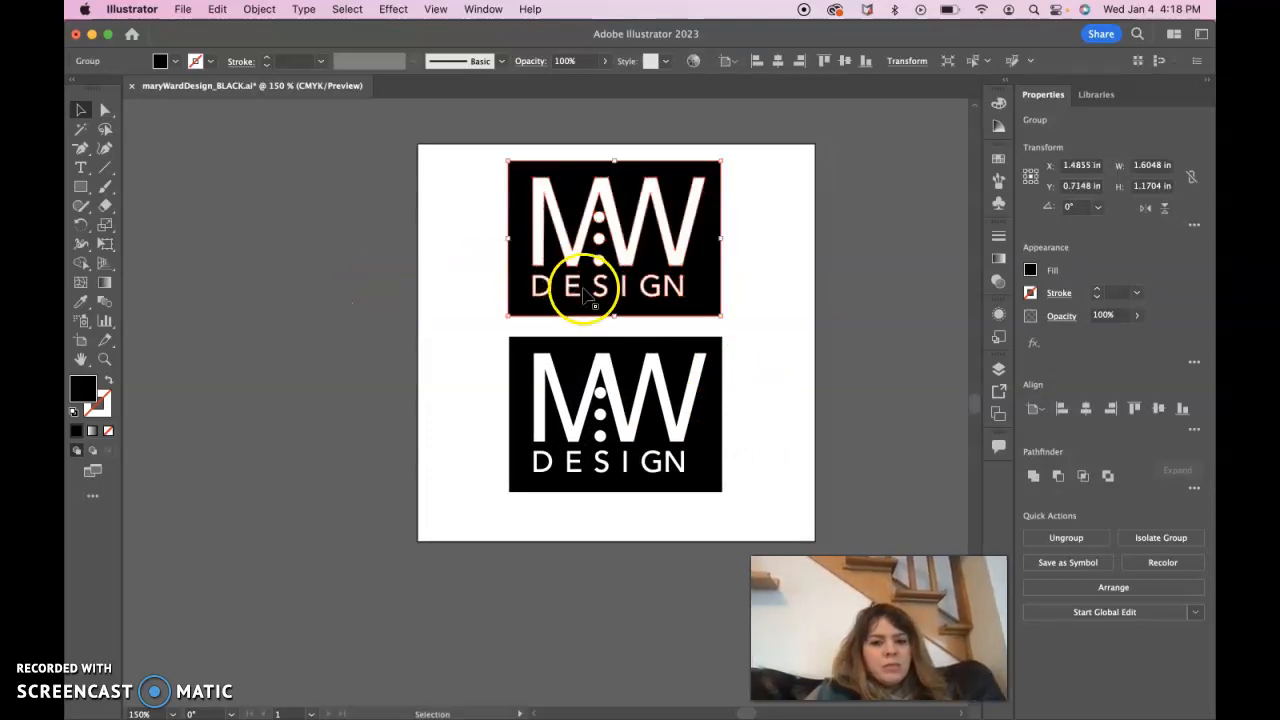
pyautogui.click(757, 378)
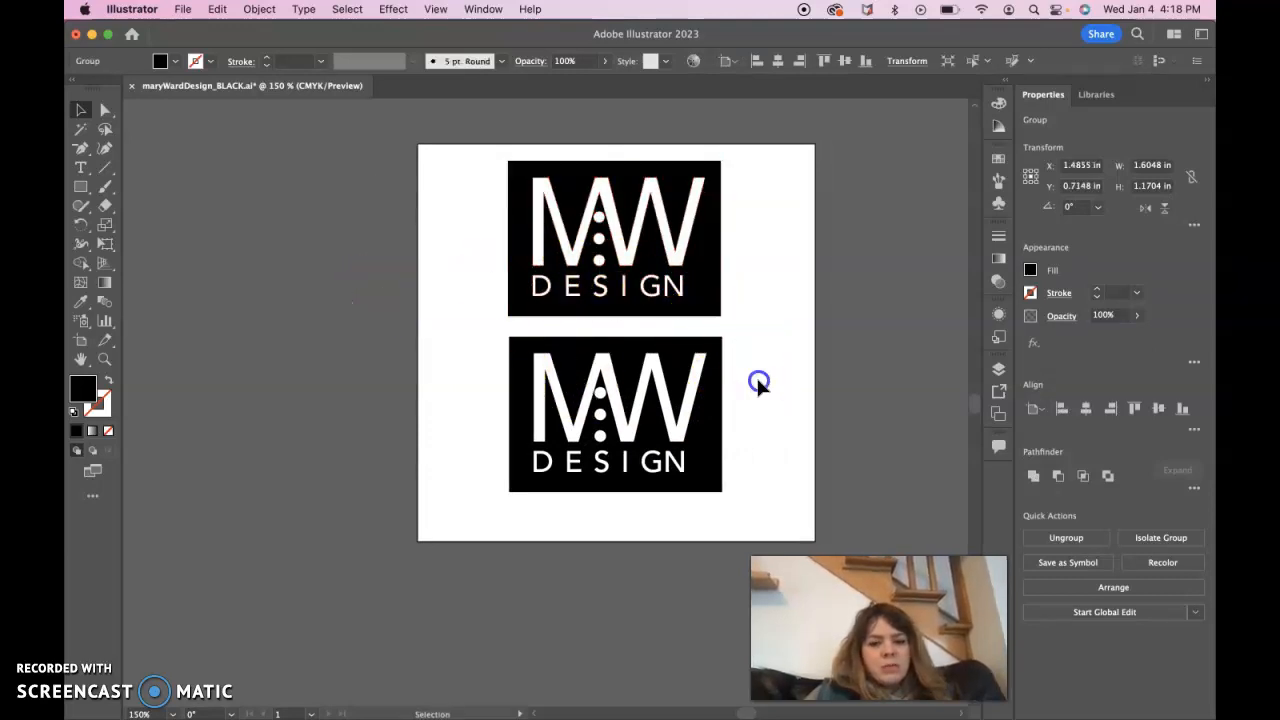
pyautogui.moveTo(694, 429); pyautogui.dragTo(382, 445)
pyautogui.moveTo(352, 447); pyautogui.dragTo(704, 432)
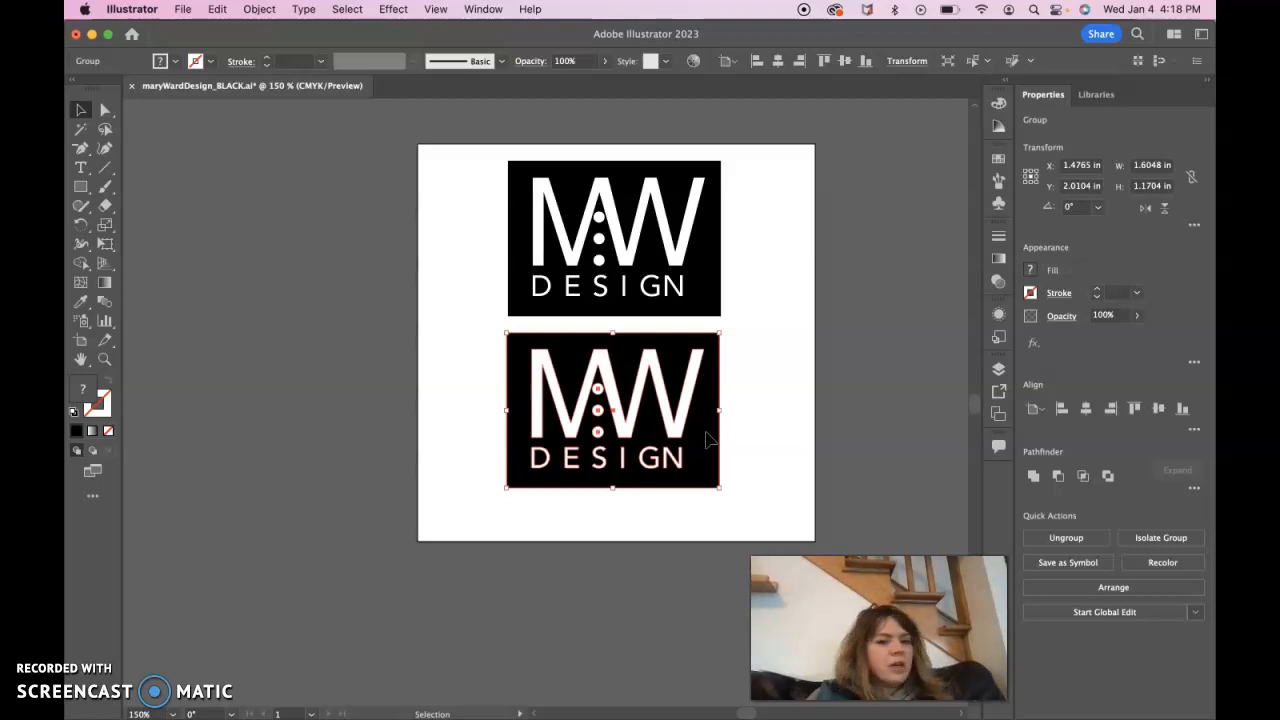
pyautogui.press('super+s')
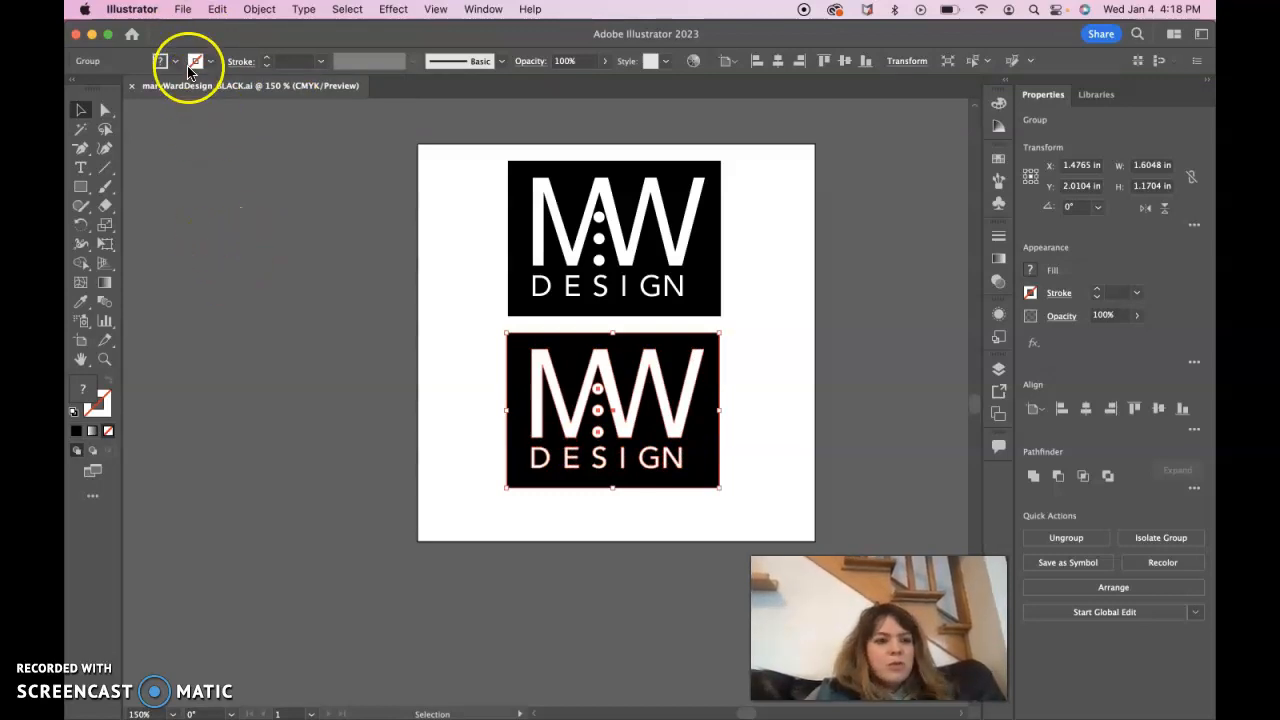
# In Finder, go to Documents > Demos > Spring 23 > Mary Ward Design Logo.
pyautogui.moveTo(280, 700)
pyautogui.click(158, 698)
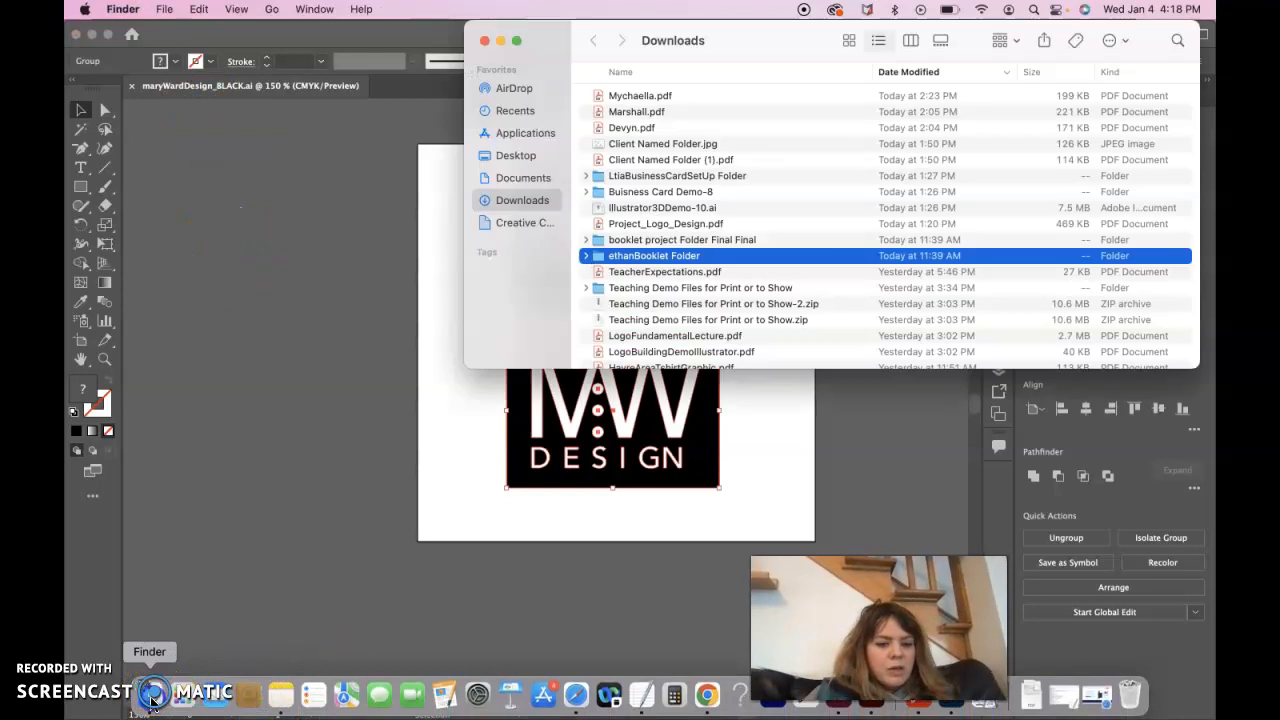
pyautogui.click(523, 178)
pyautogui.scroll(3, 630, 250)
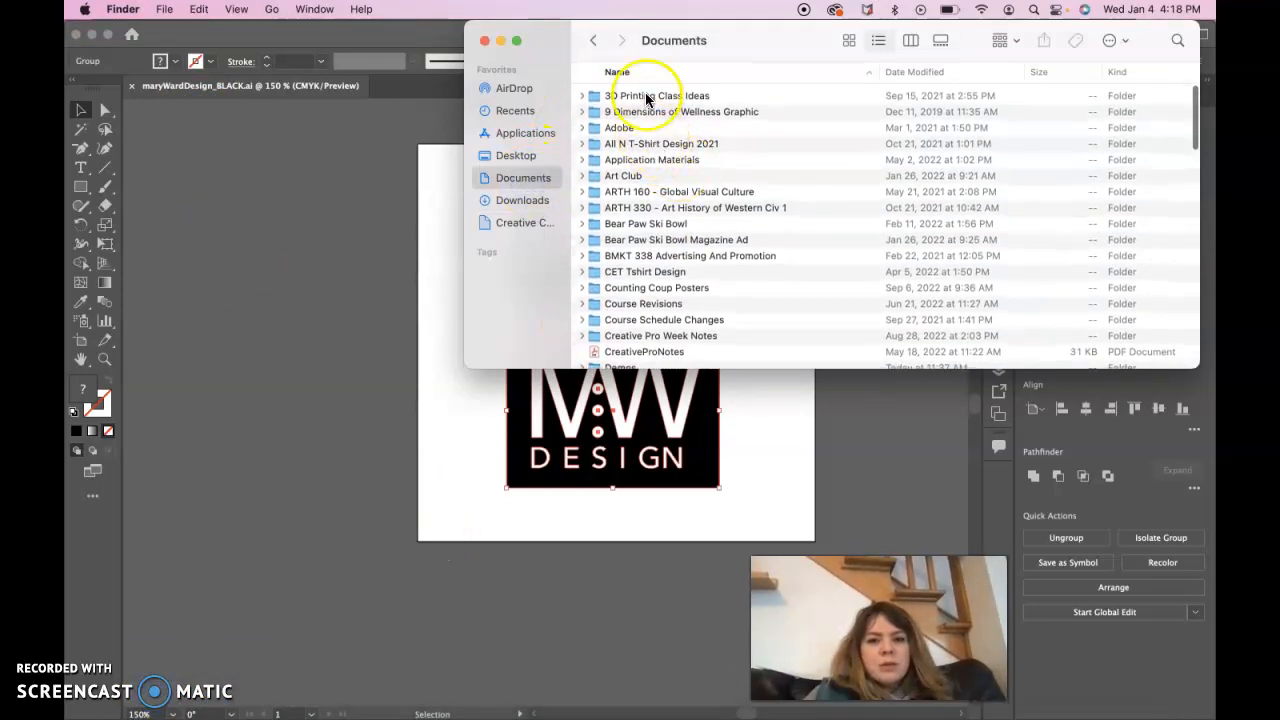
pyautogui.scroll(-5, 650, 180)
pyautogui.click(628, 232)
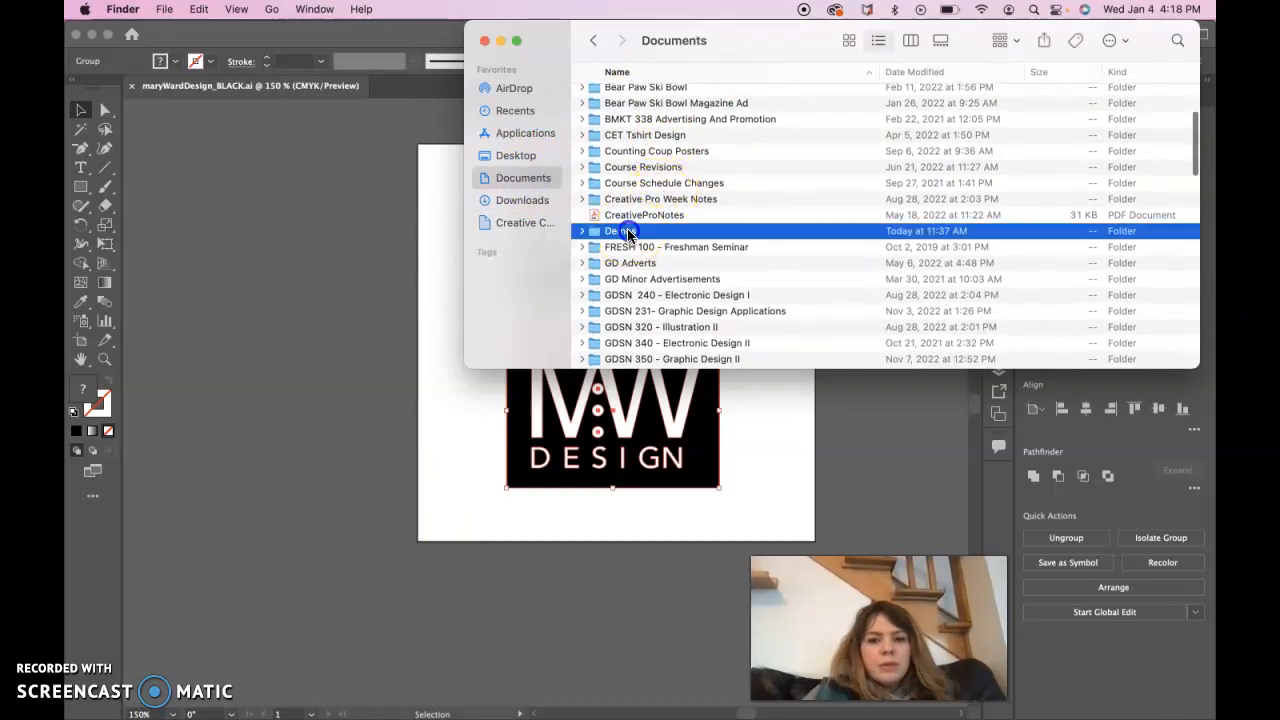
pyautogui.doubleClick(628, 232)
pyautogui.doubleClick(625, 97)
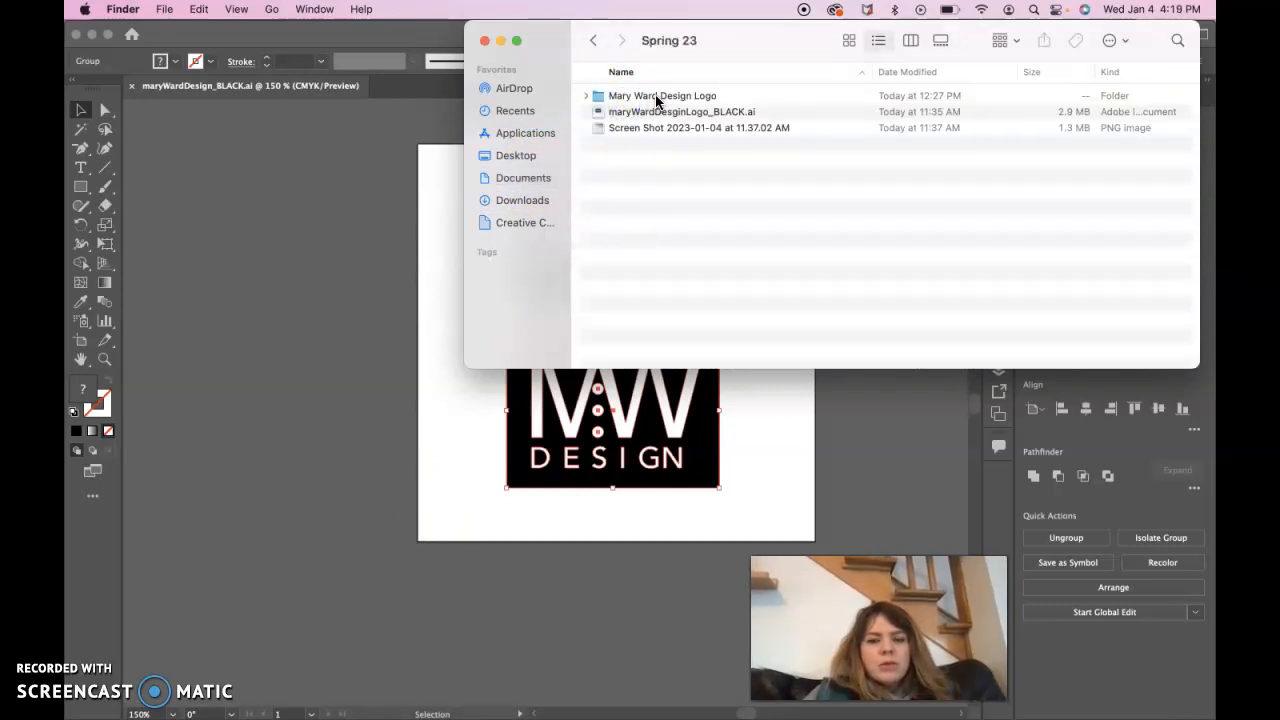
pyautogui.doubleClick(655, 97)
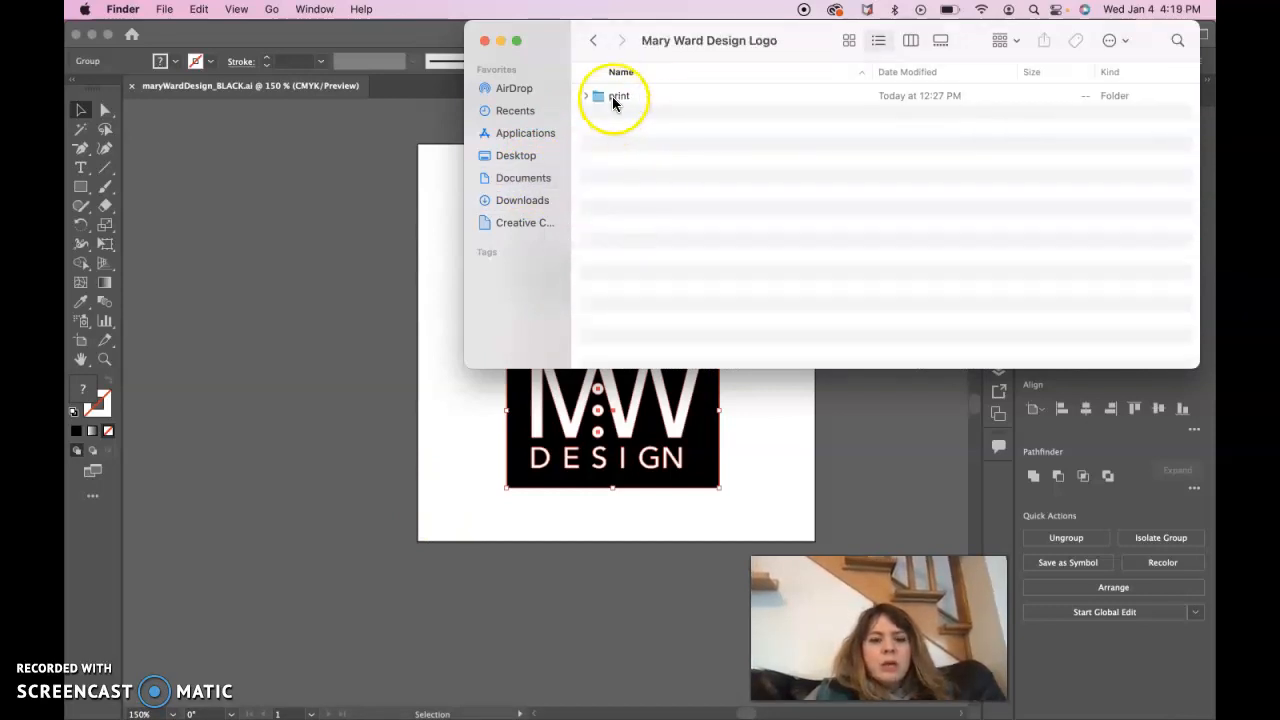
# Create a new folder named 'screen' beside 'print'.
pyautogui.click(164, 9)
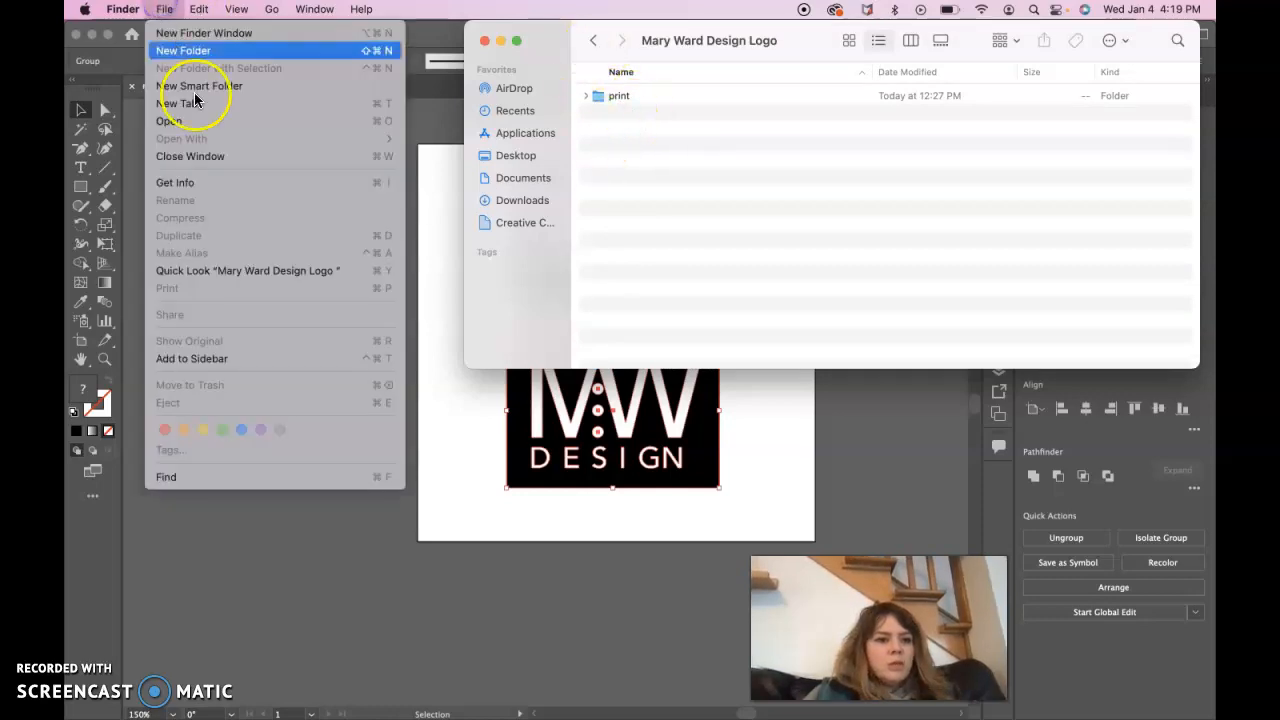
pyautogui.click(217, 50)
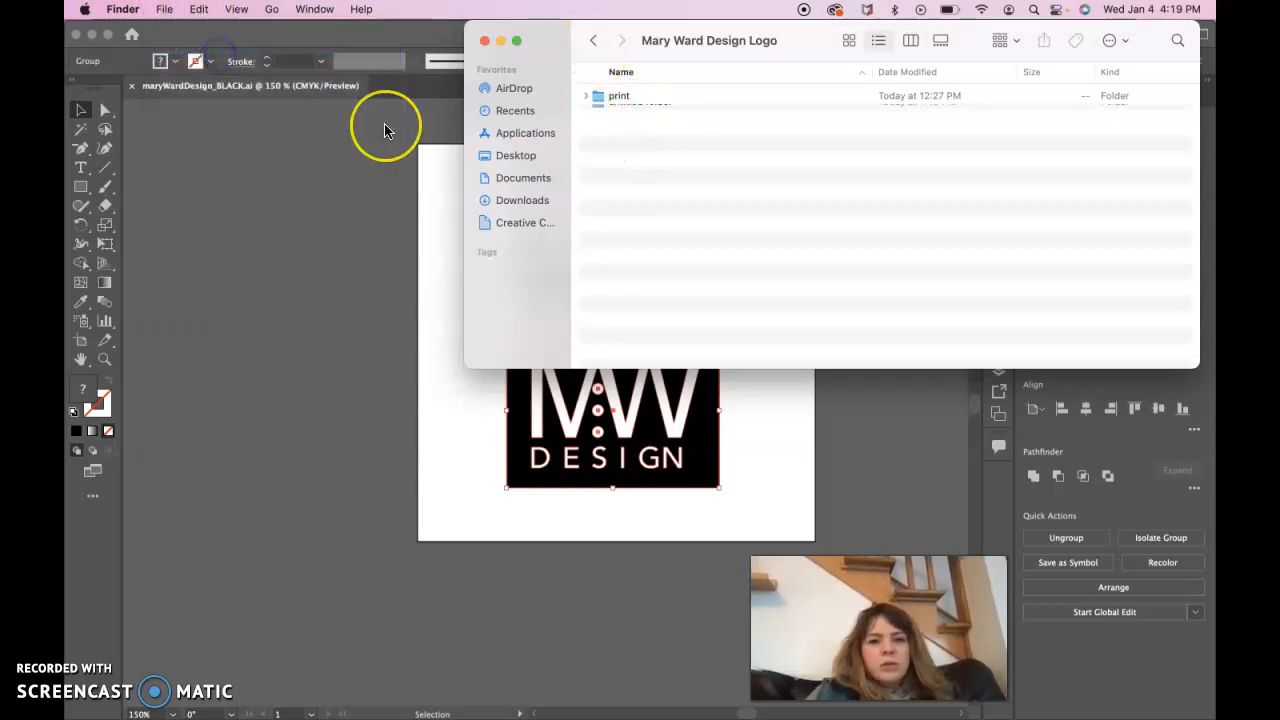
pyautogui.write('screen')
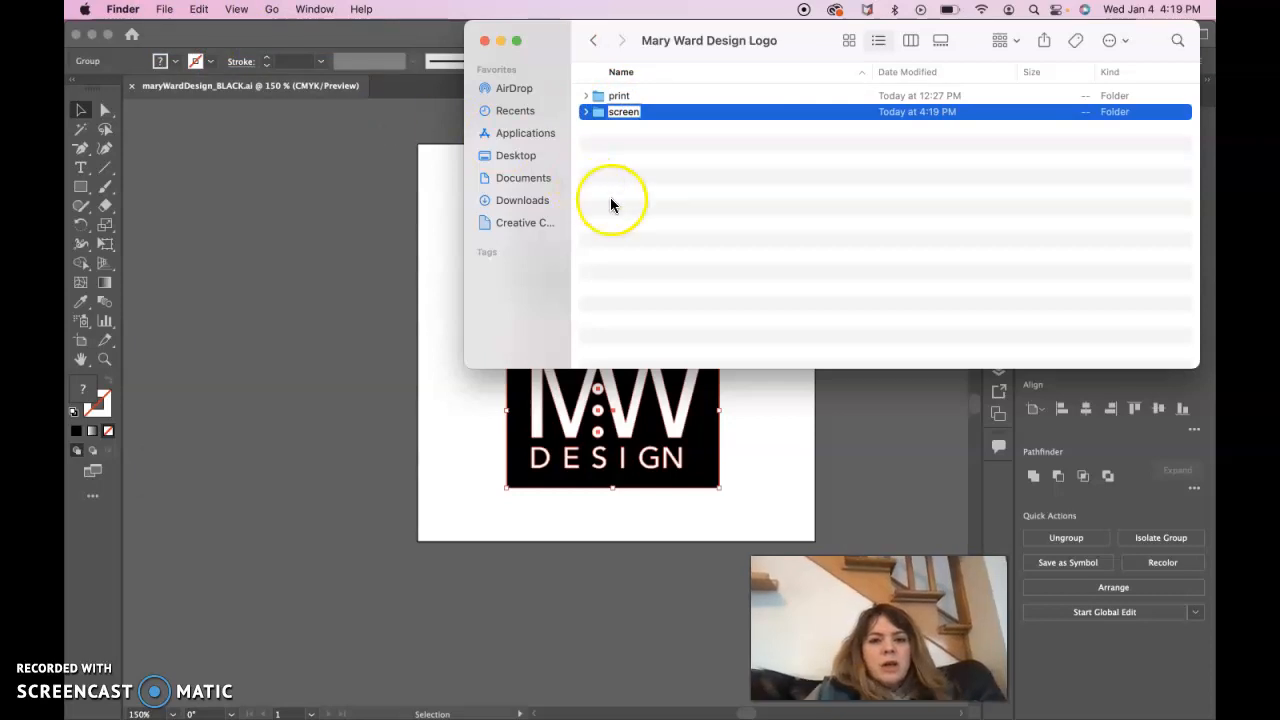
pyautogui.click(612, 205)
# Check print > black for the saved Illustrator file, then return to Spring 23.
pyautogui.doubleClick(604, 95)
pyautogui.doubleClick(597, 100)
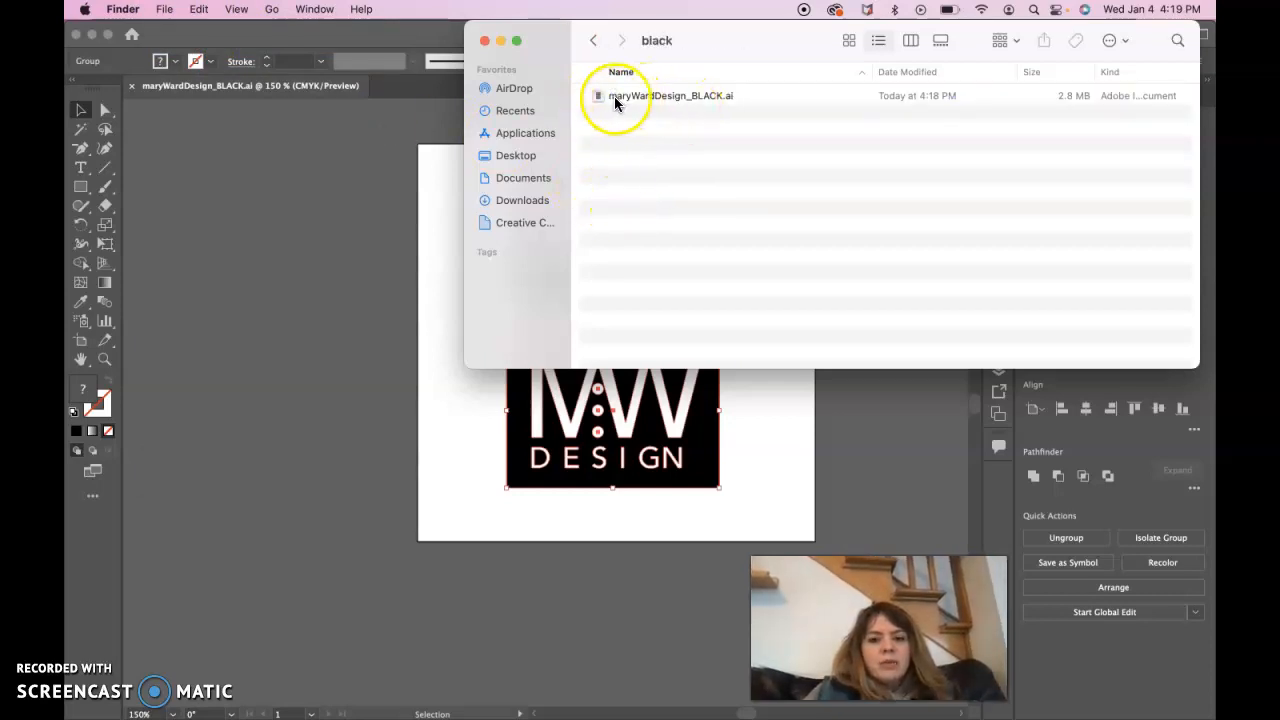
pyautogui.click(593, 41)
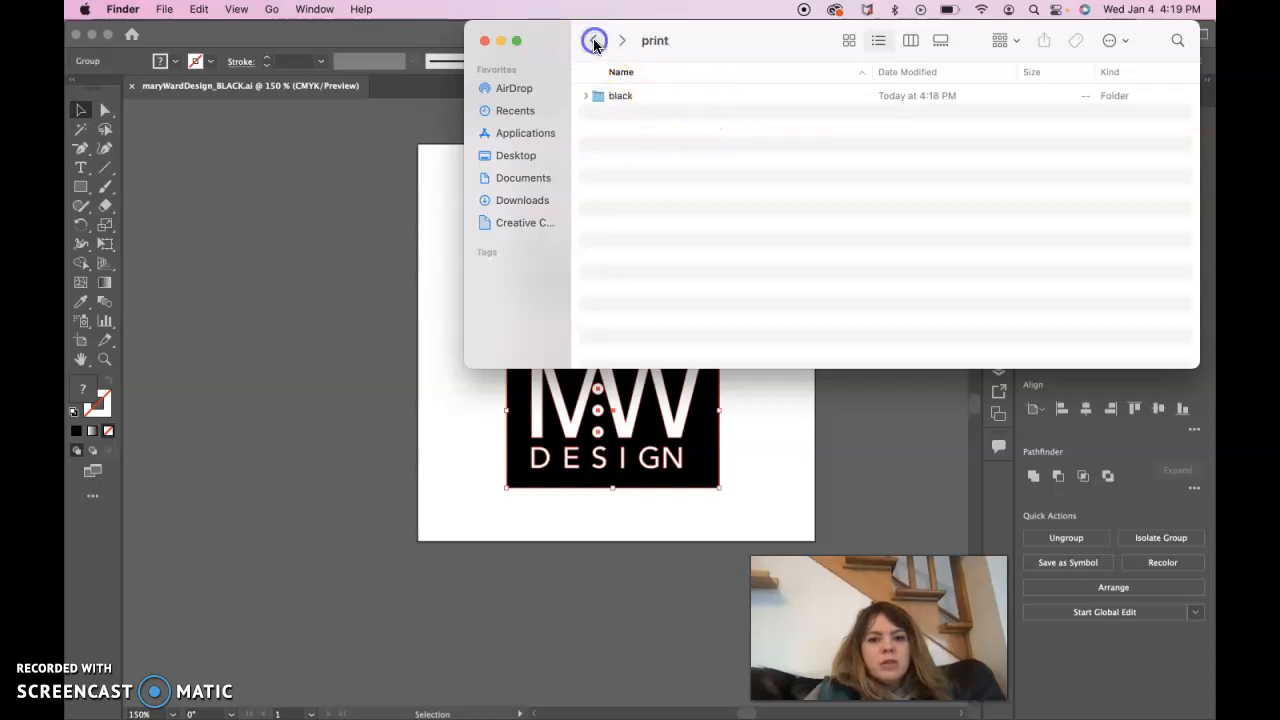
pyautogui.click(593, 41)
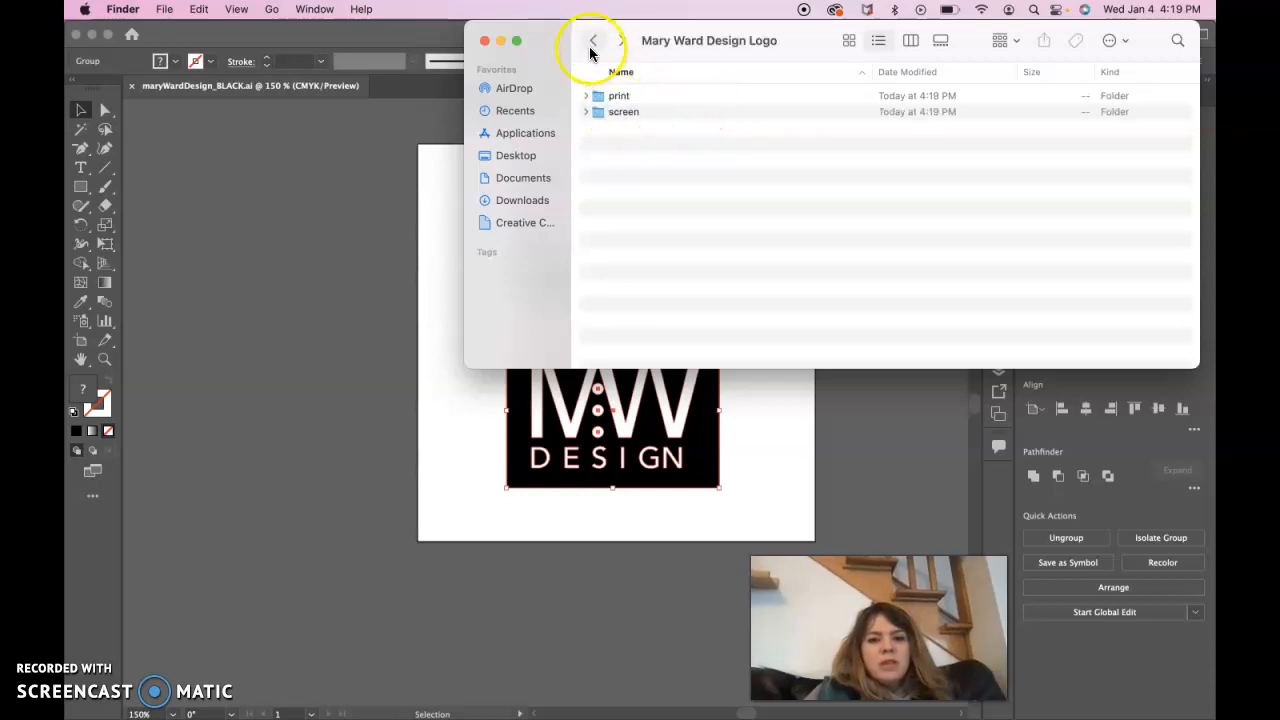
pyautogui.click(591, 44)
# Confirm the saved .ai file sits in Mary Ward Design Logo > print > black.
pyautogui.doubleClick(668, 97)
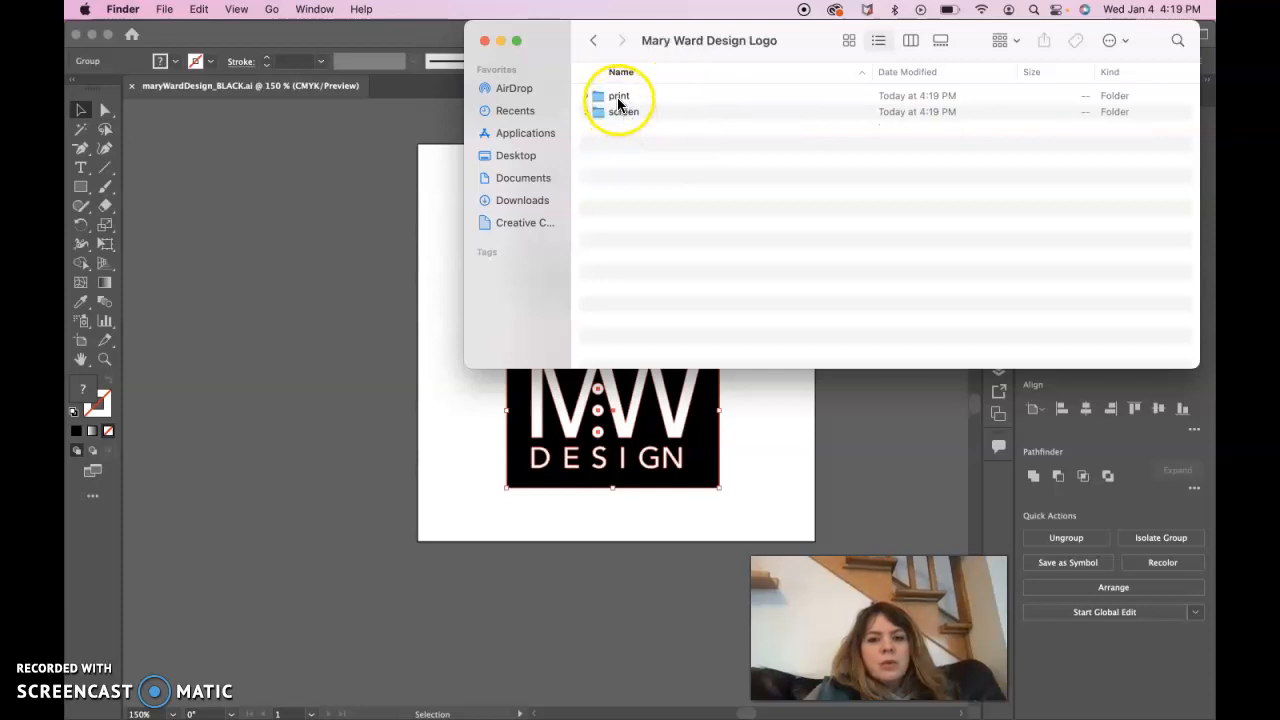
pyautogui.doubleClick(616, 96)
pyautogui.click(616, 95)
pyautogui.doubleClick(617, 97)
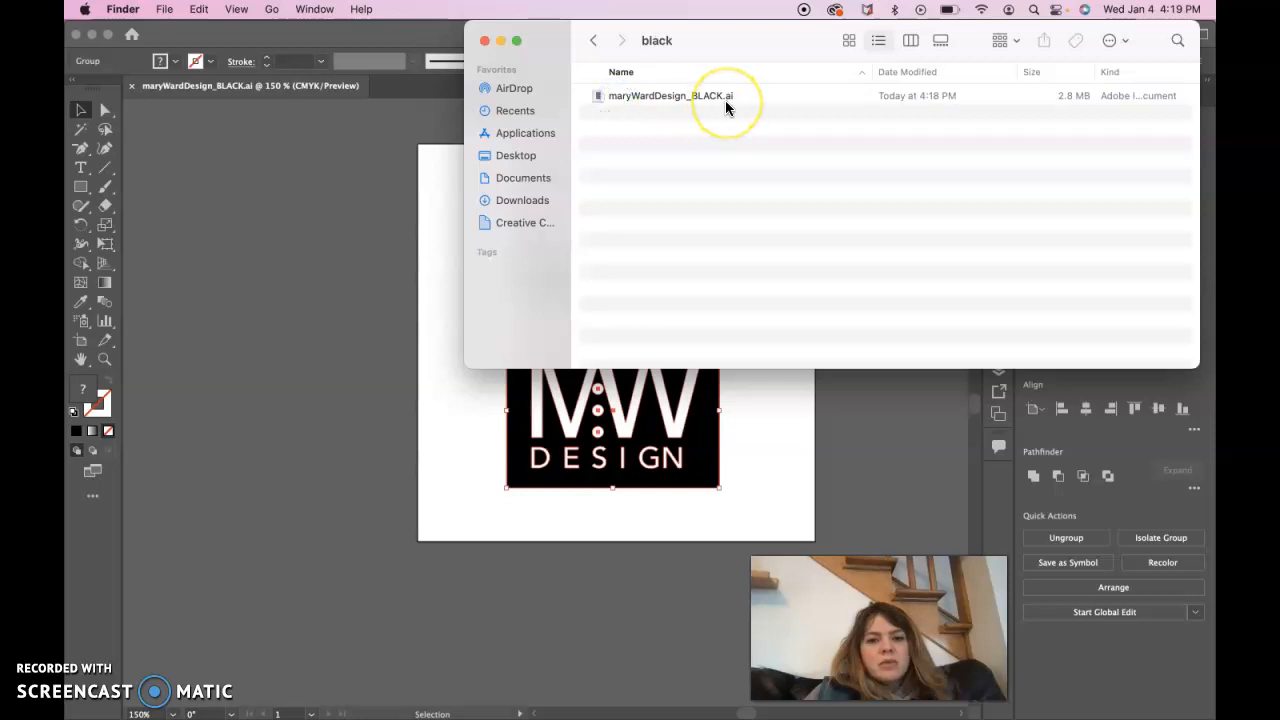
pyautogui.click(605, 52)
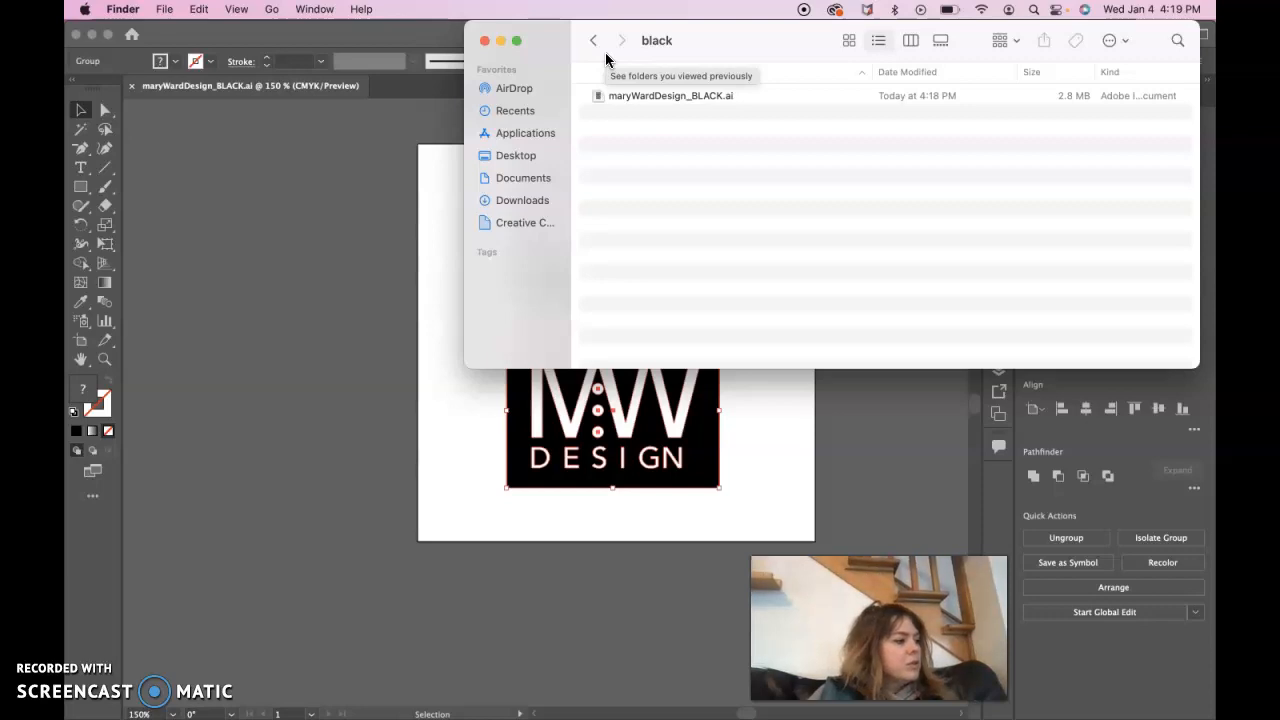
# Back in Spring 23, compress the project folder and select the resulting 2.8 MB zip.
pyautogui.click(594, 44)
pyautogui.click(594, 46)
pyautogui.click(594, 46)
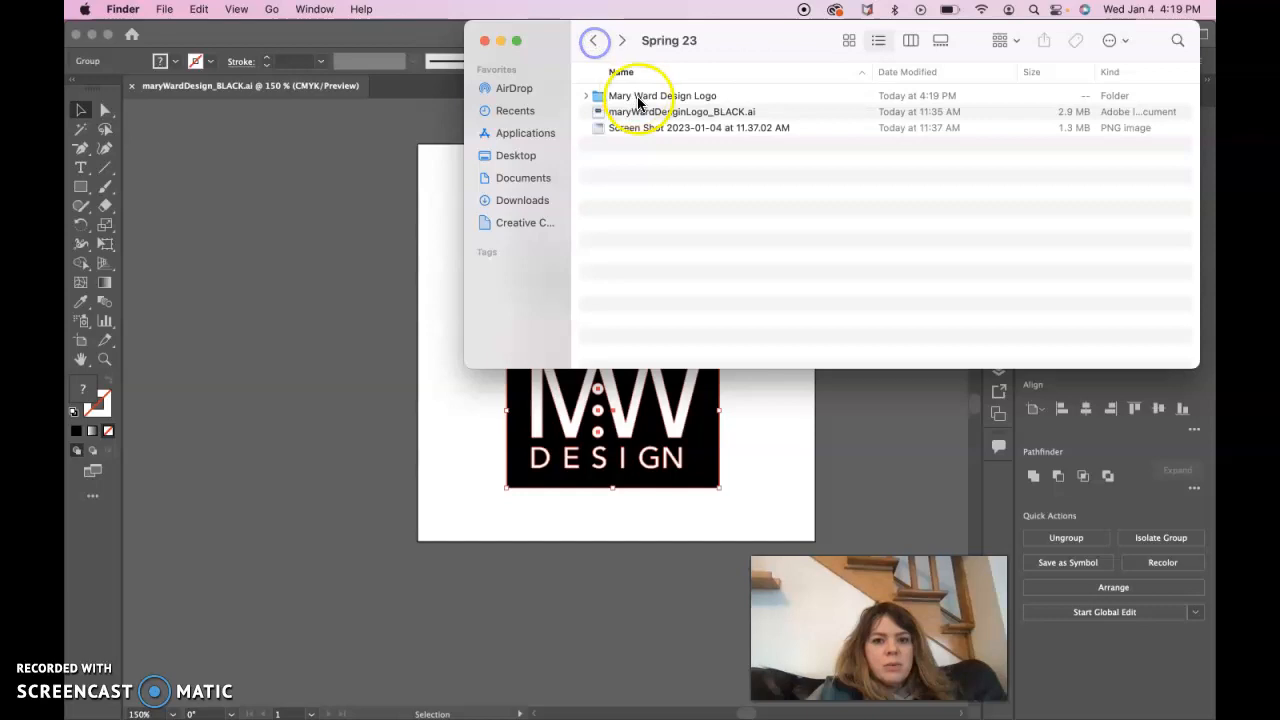
pyautogui.rightClick(636, 96)
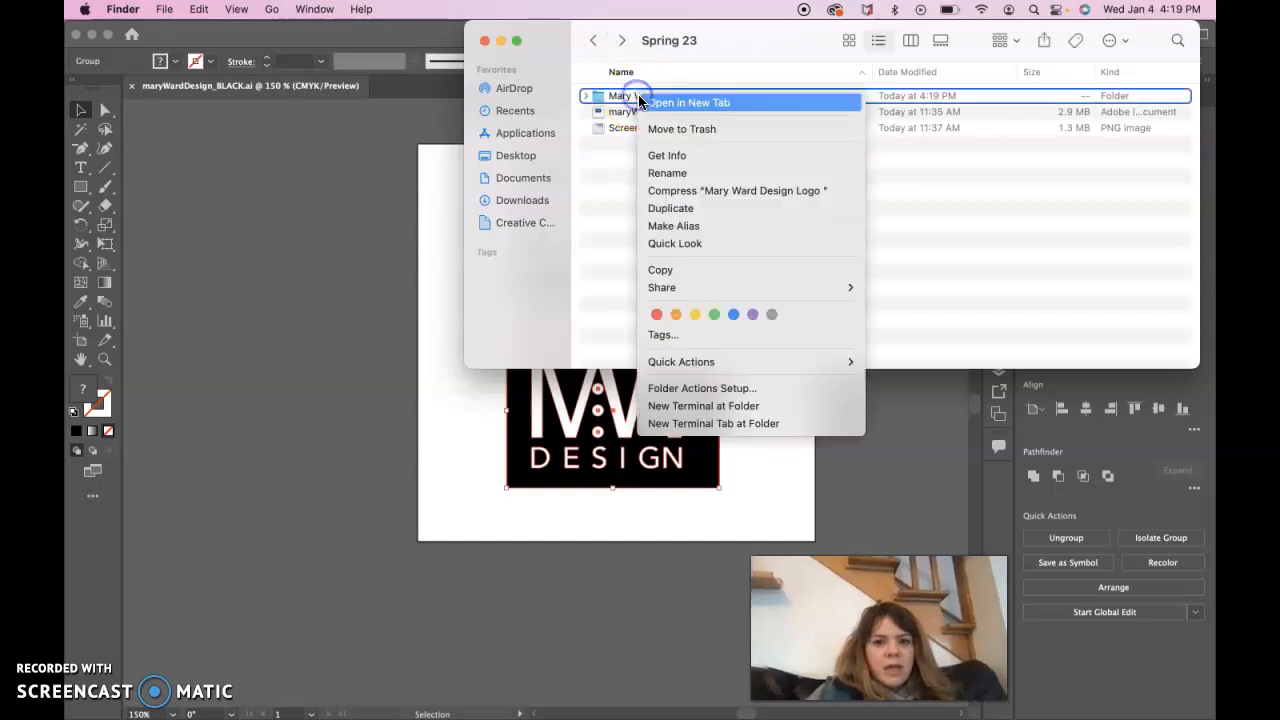
pyautogui.click(686, 189)
pyautogui.click(690, 113)
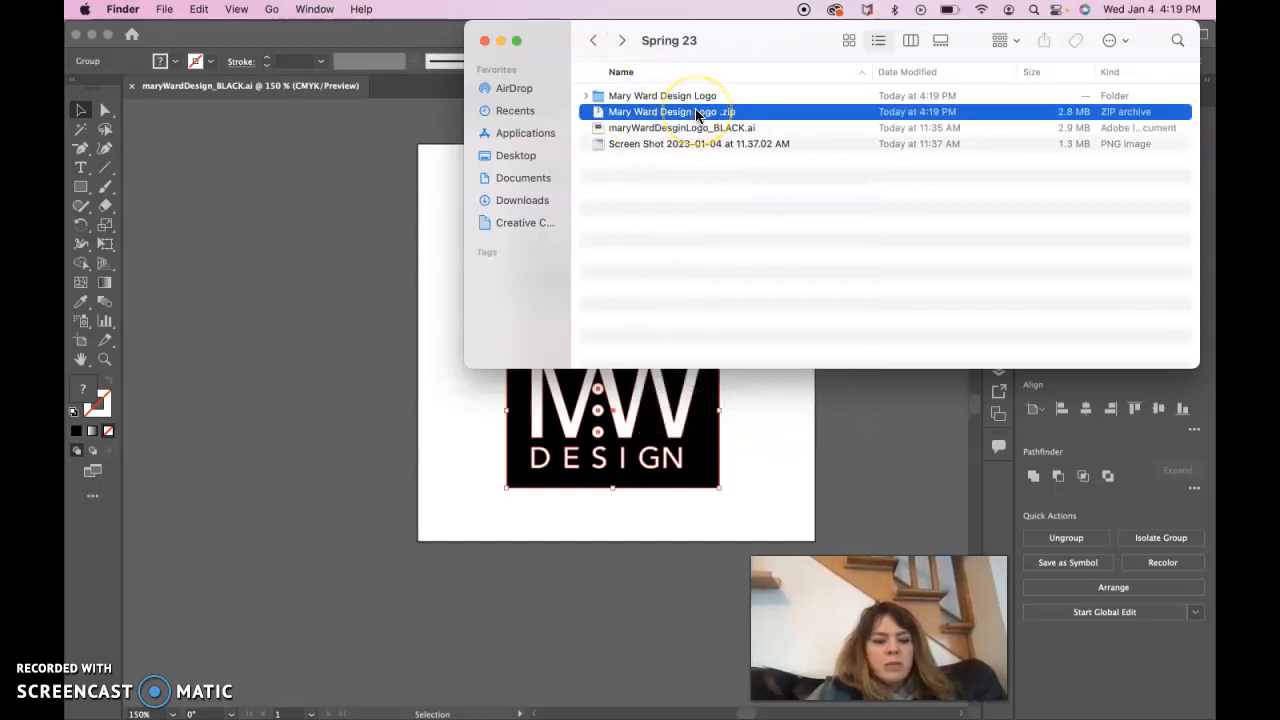